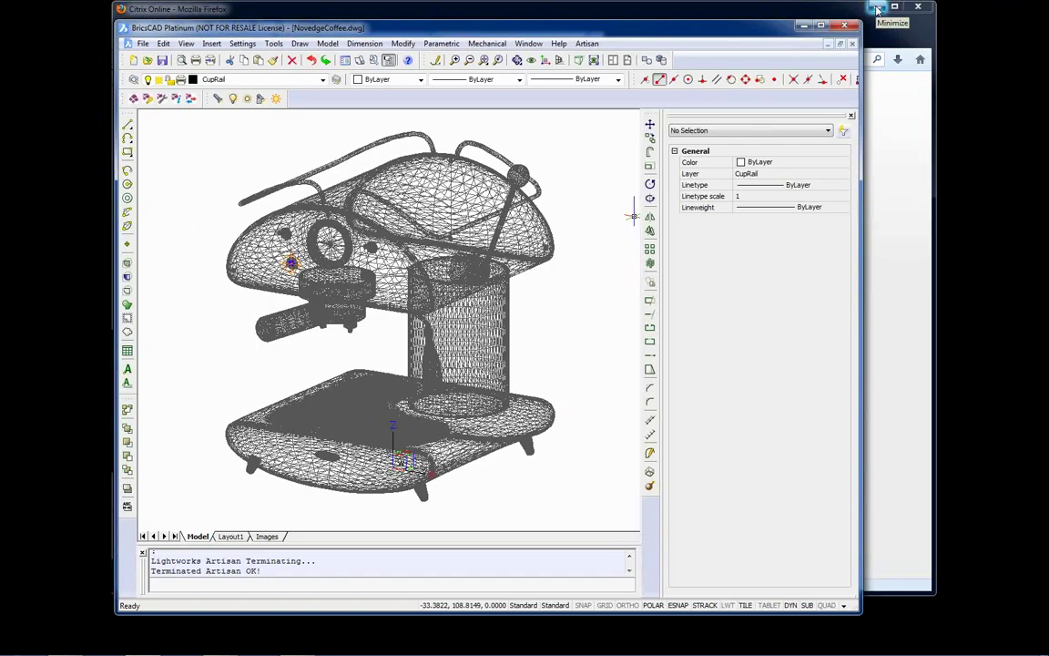
Step: Launch Lightworks Artisan for the coffee machine drawing with the Product model style and bring its render window to the front
drag(732, 27, 745, 19)
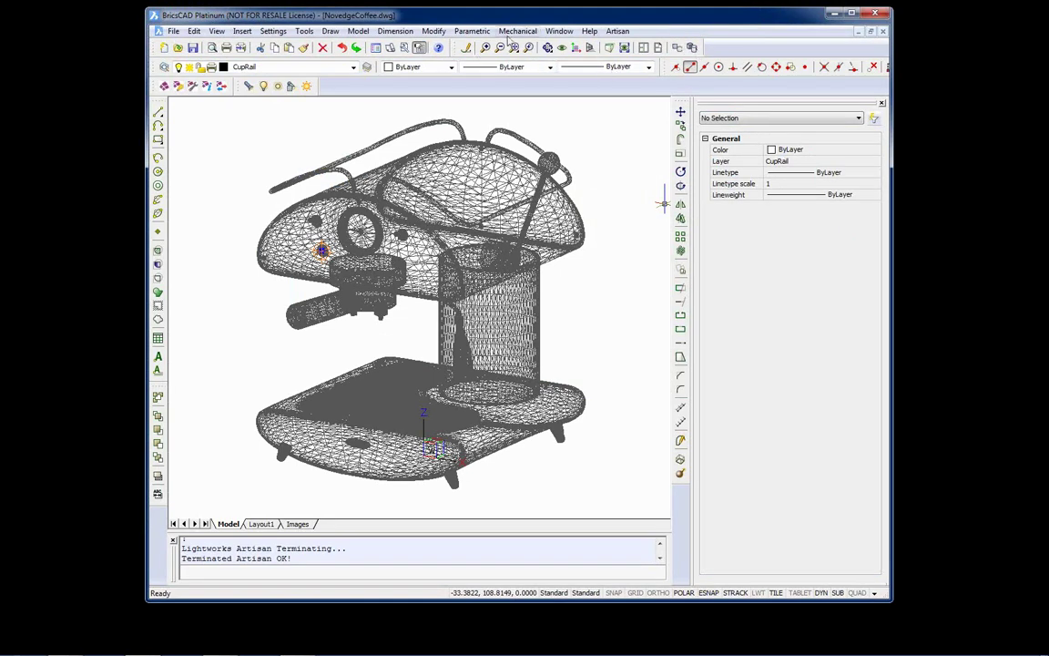
click(549, 49)
mouse_move(483, 219)
mouse_down()
mouse_move(519, 225)
mouse_move(511, 244)
mouse_move(492, 237)
mouse_up()
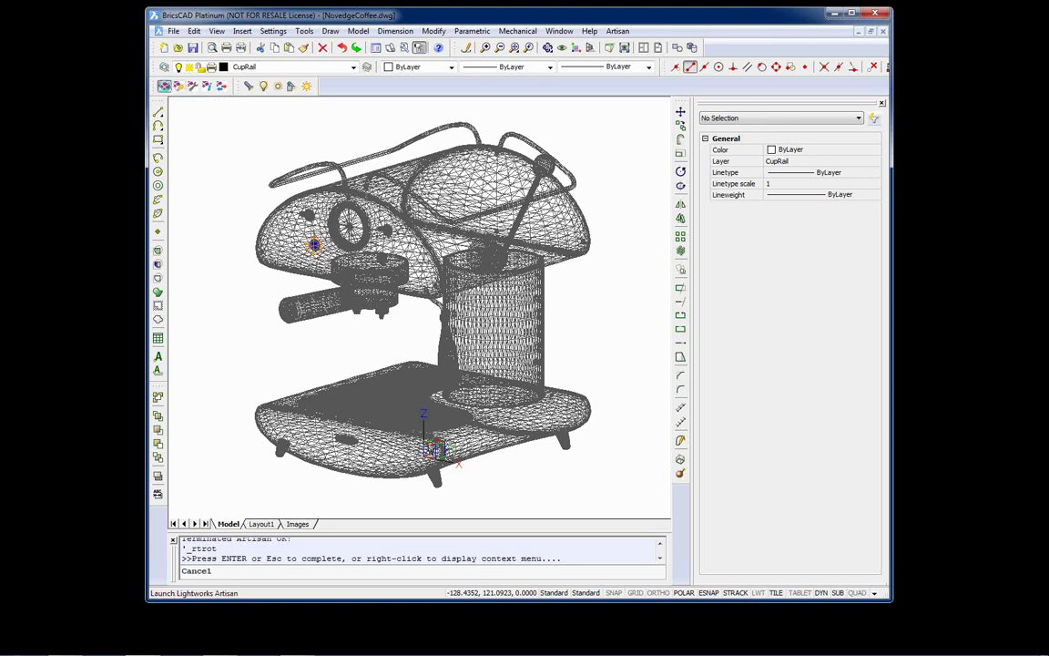
click(164, 86)
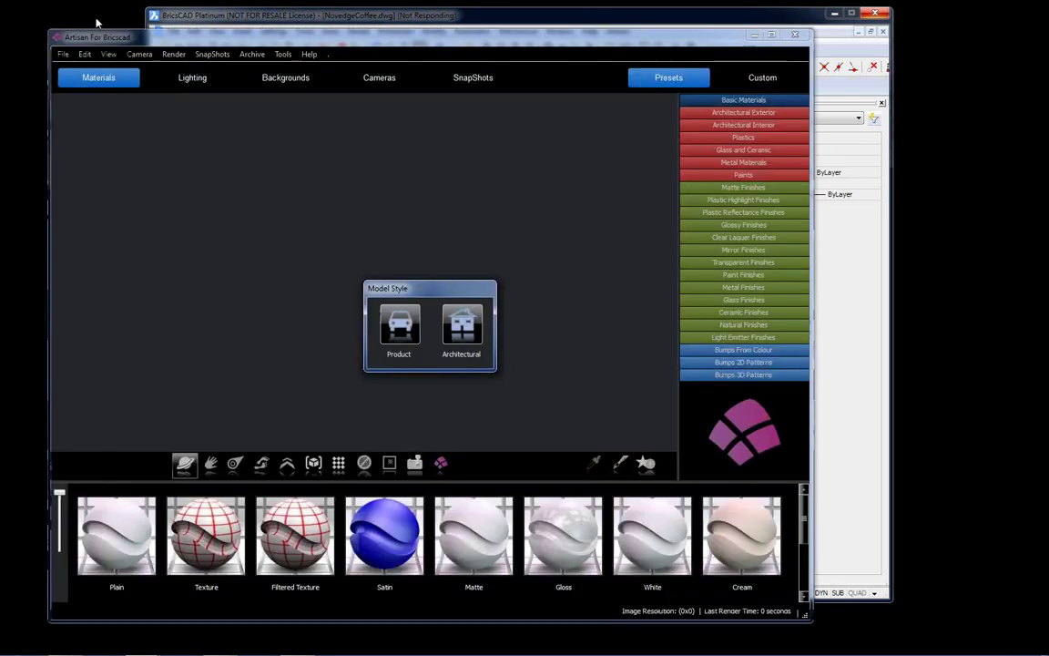
click(404, 319)
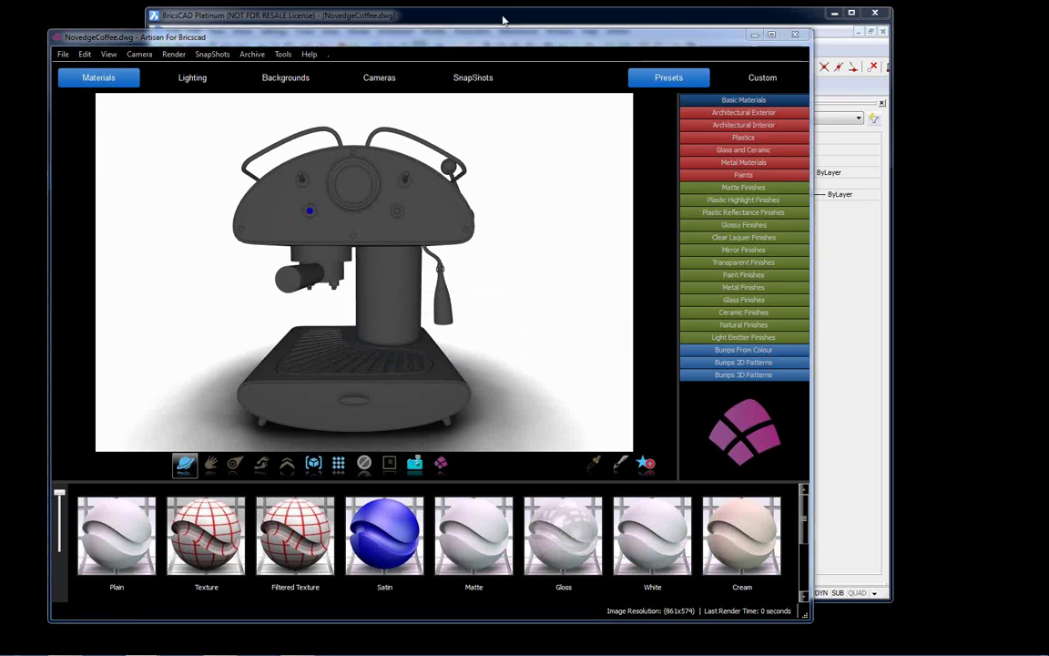
click(506, 18)
drag(512, 18, 557, 10)
click(189, 35)
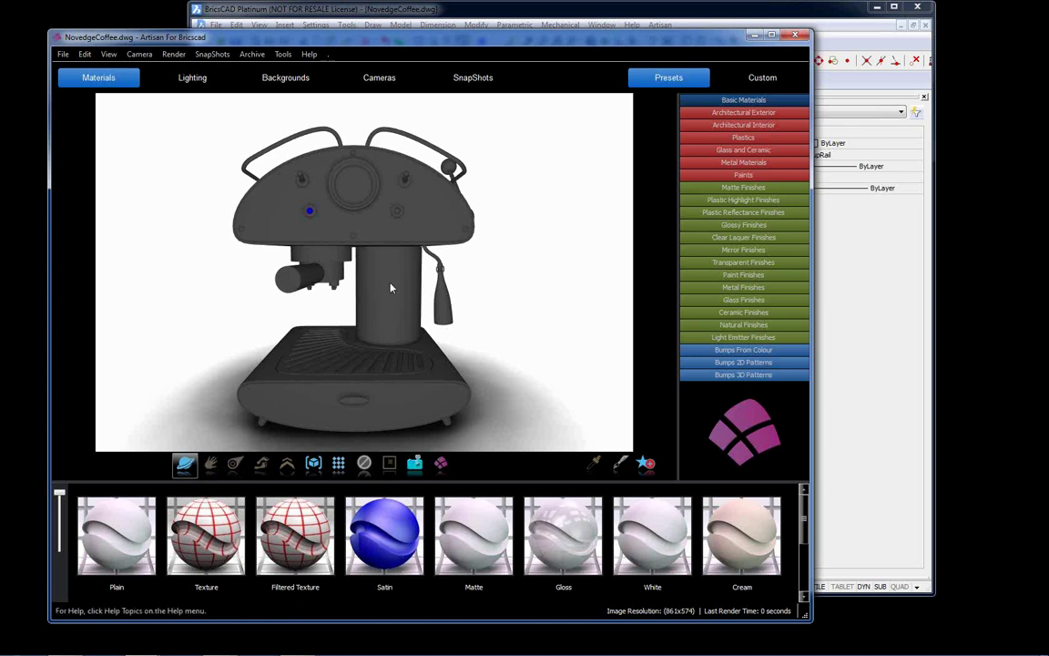
Step: Examine the unshaded coffee machine model and browse the Architectural Exterior and Architectural Interior material presets
drag(391, 288, 418, 303)
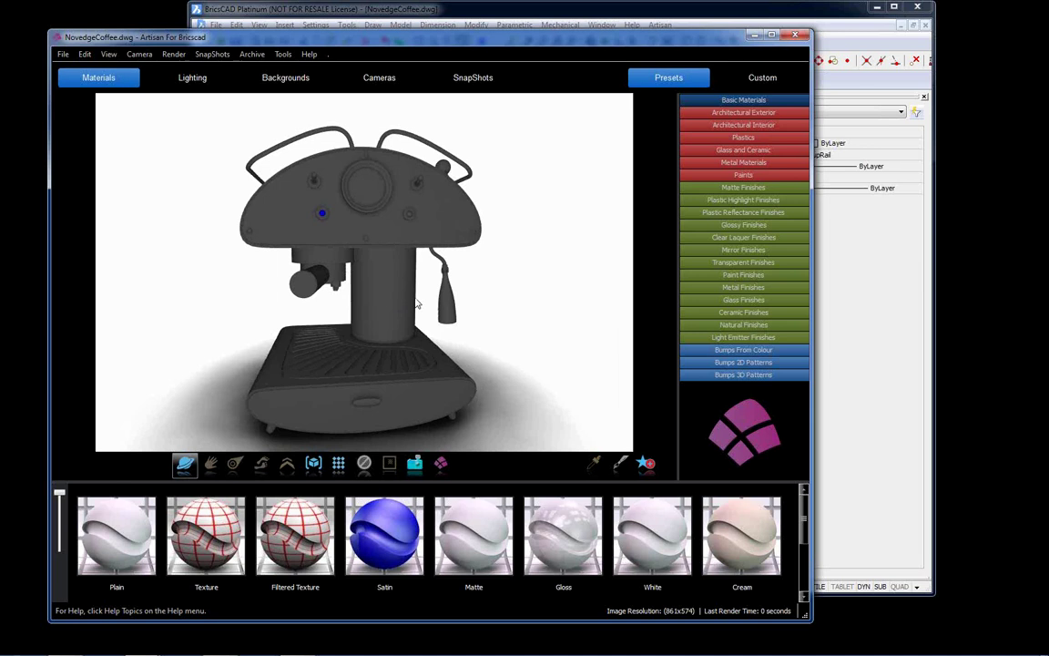
drag(379, 283, 447, 279)
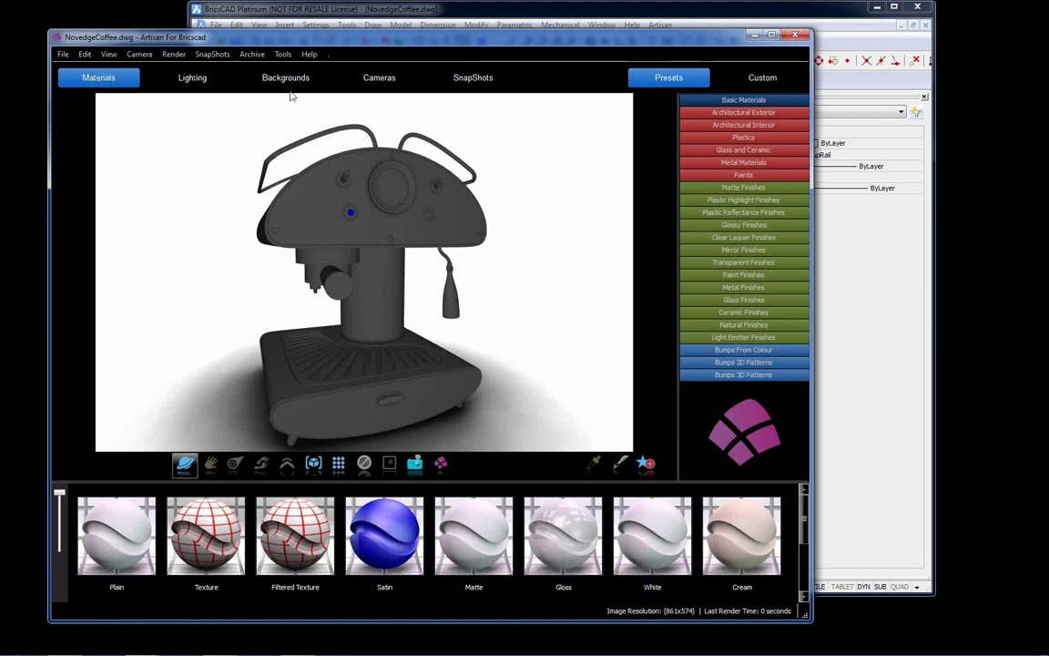
click(756, 115)
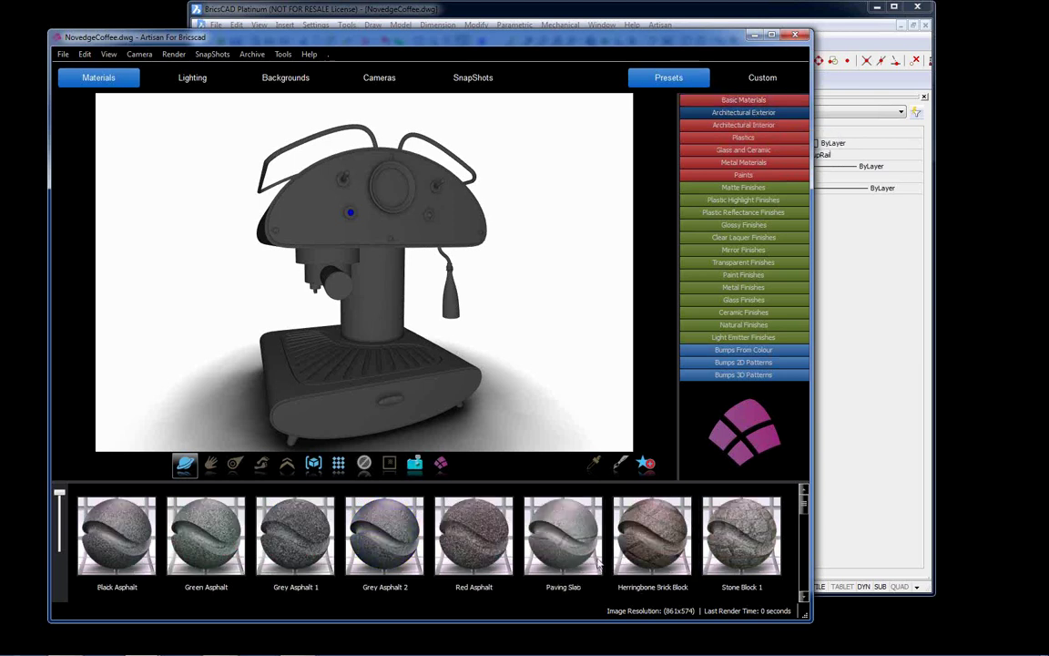
scroll(522, 543, down, 3)
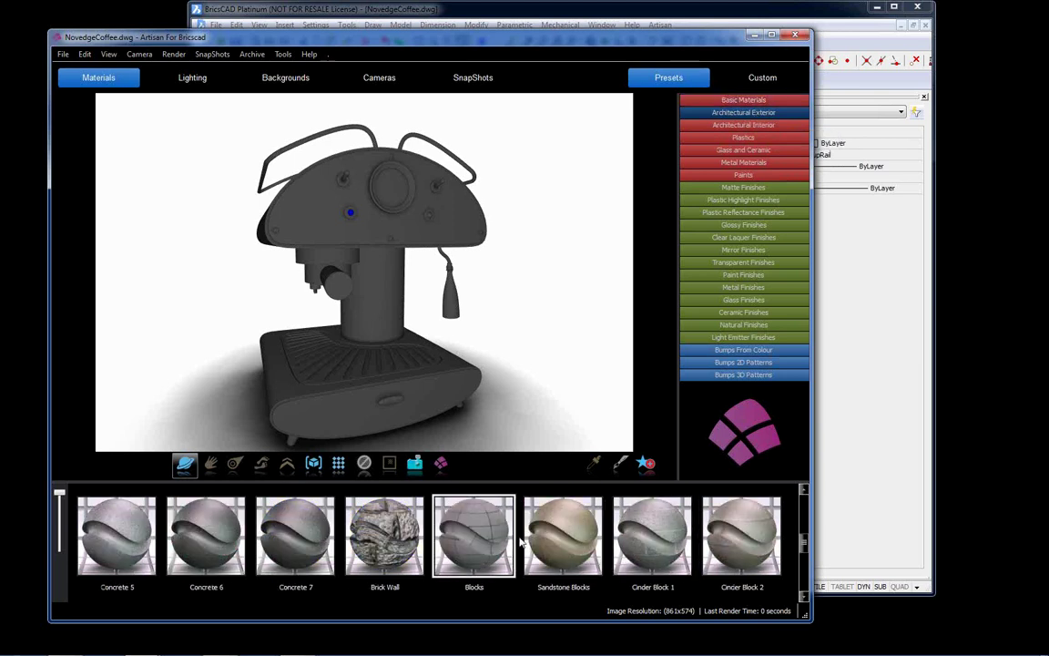
scroll(522, 543, down, 5)
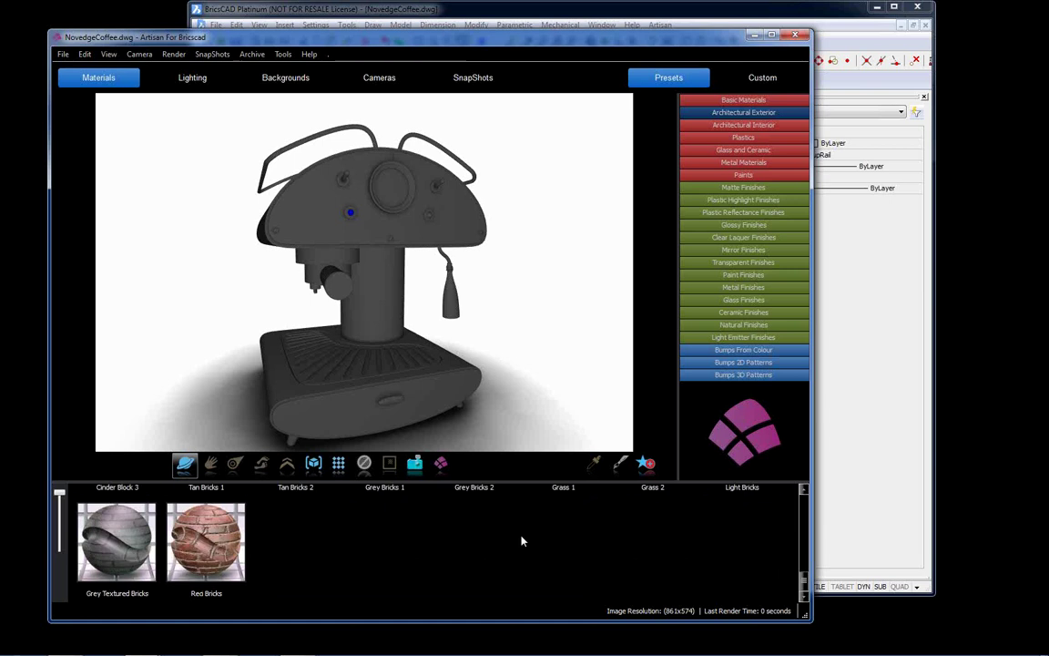
scroll(522, 541, up, 2)
scroll(522, 541, down, 1)
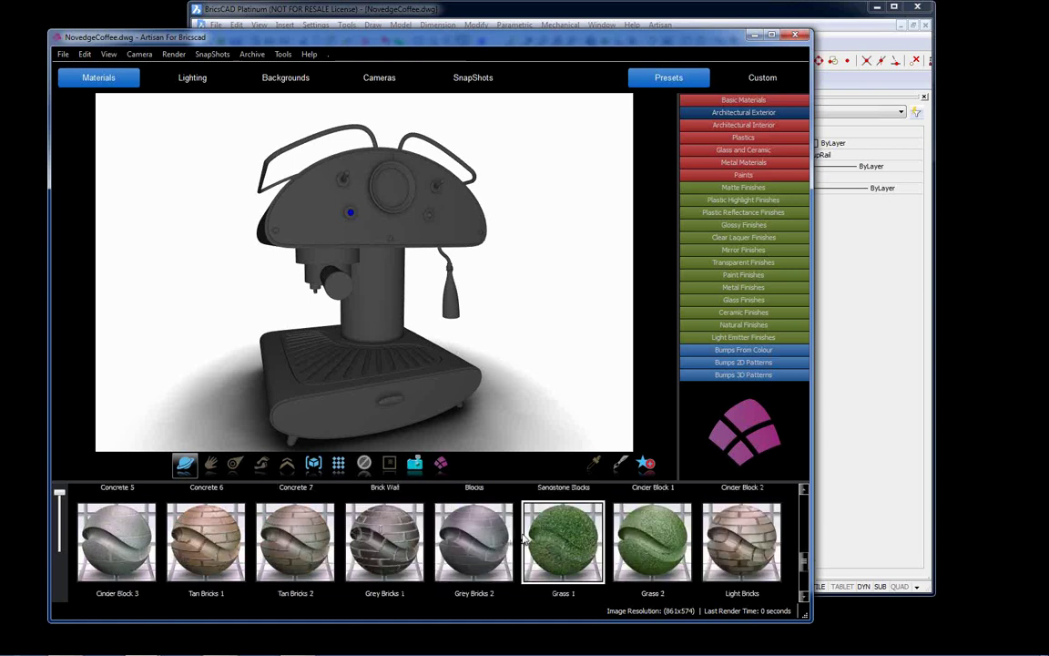
click(763, 126)
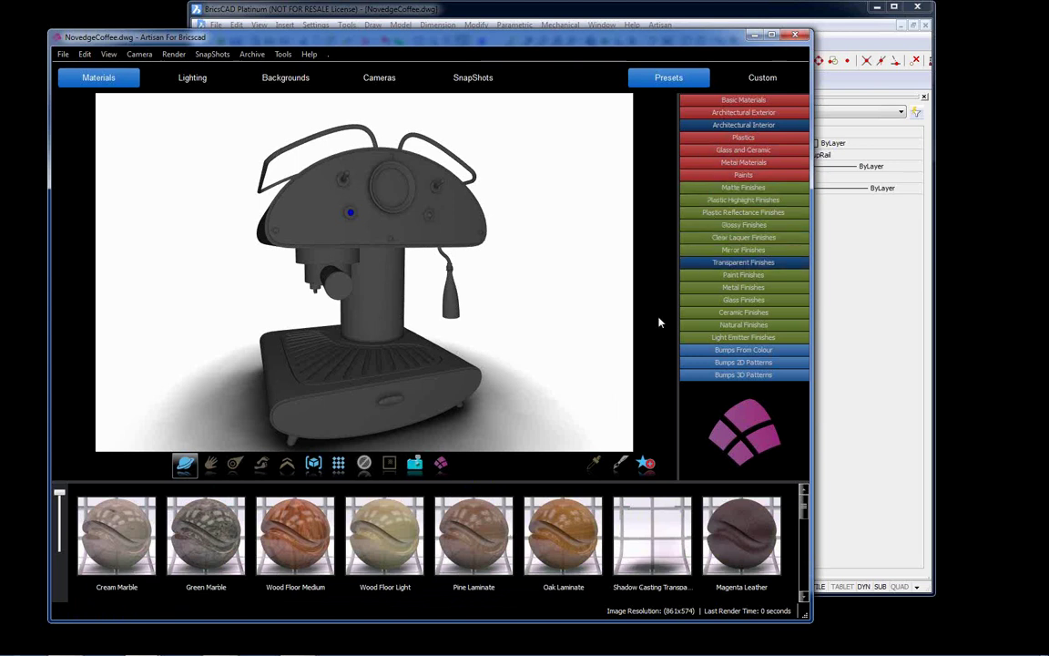
Step: Apply the Red Glossy Plastic preset to the front panel and body of the coffee machine's base
click(742, 139)
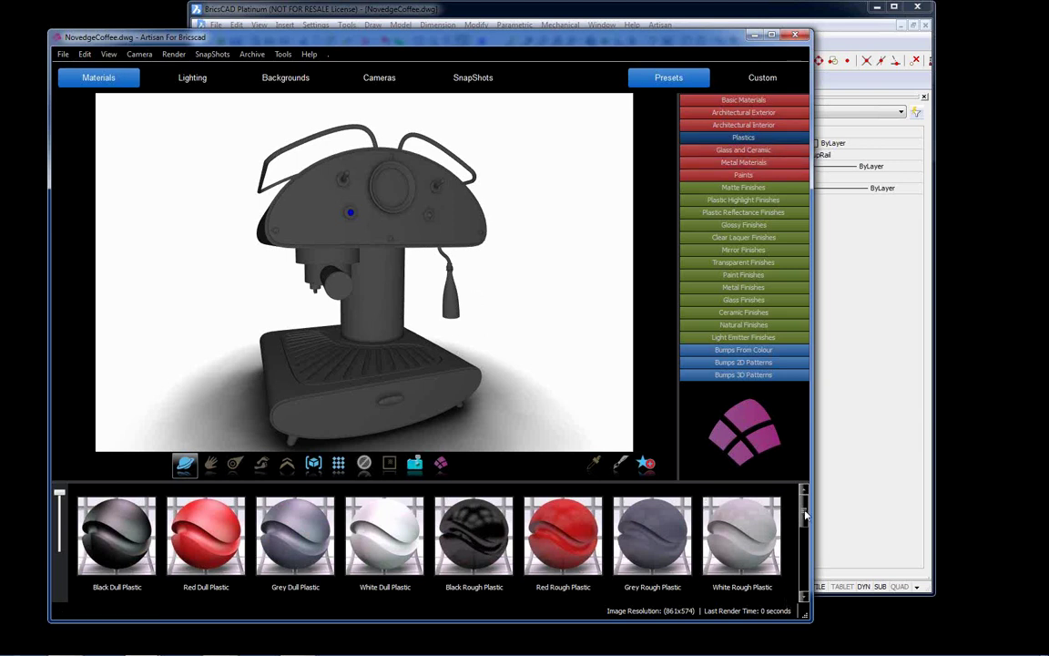
drag(803, 515, 803, 539)
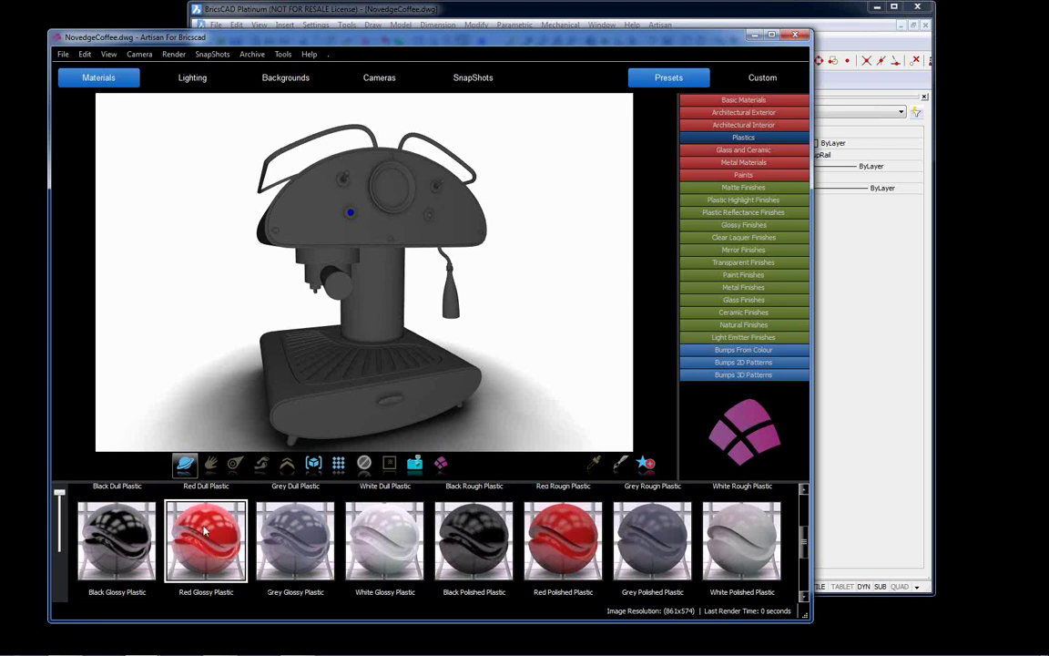
drag(198, 543, 331, 419)
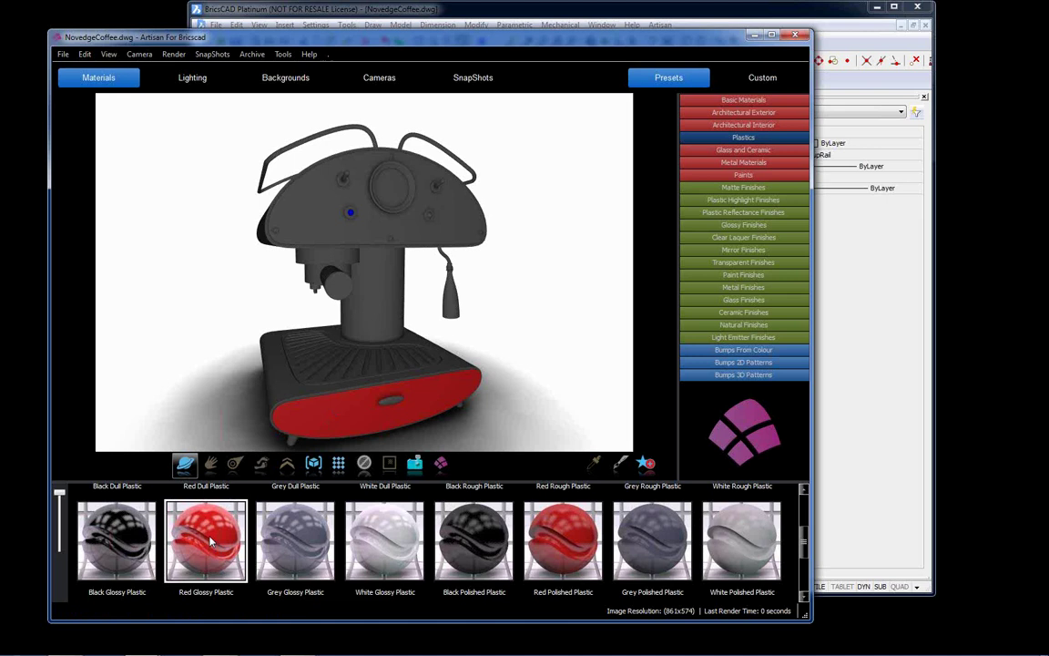
drag(210, 544, 277, 377)
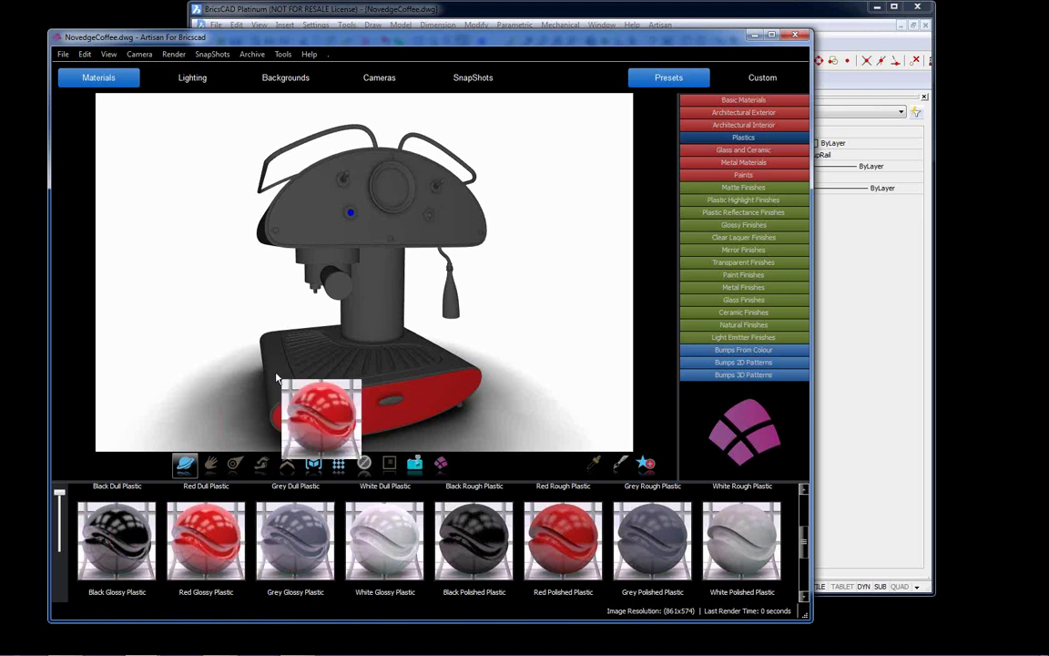
drag(276, 377, 277, 377)
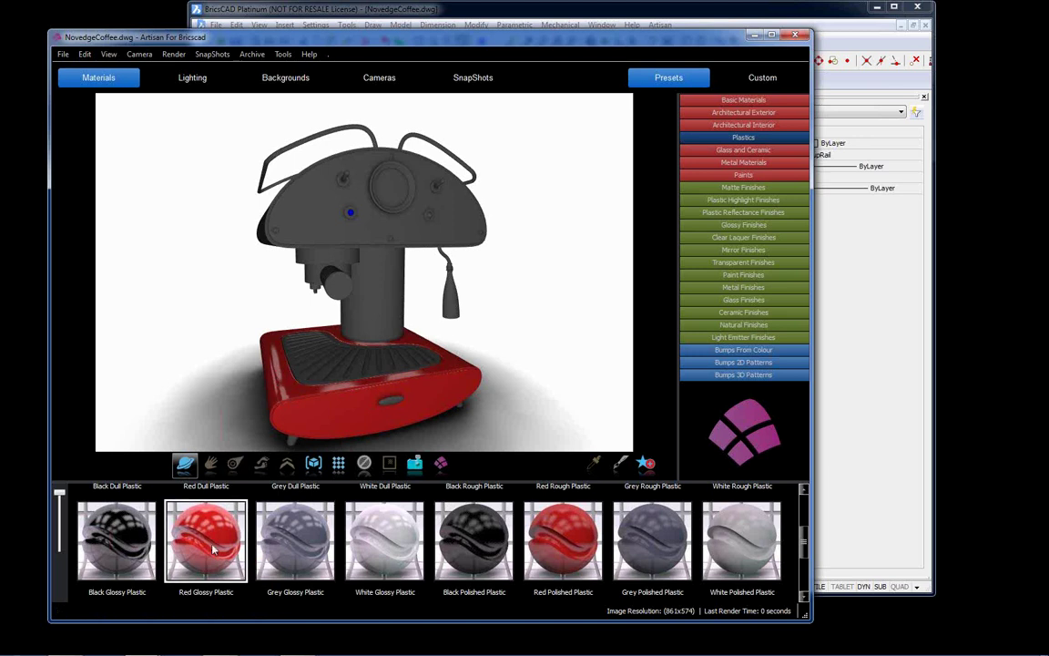
Step: Apply Red Glossy Plastic to the support column and to the upper housing's front panel, curved shell and rear panel
drag(213, 549, 350, 291)
drag(212, 548, 314, 233)
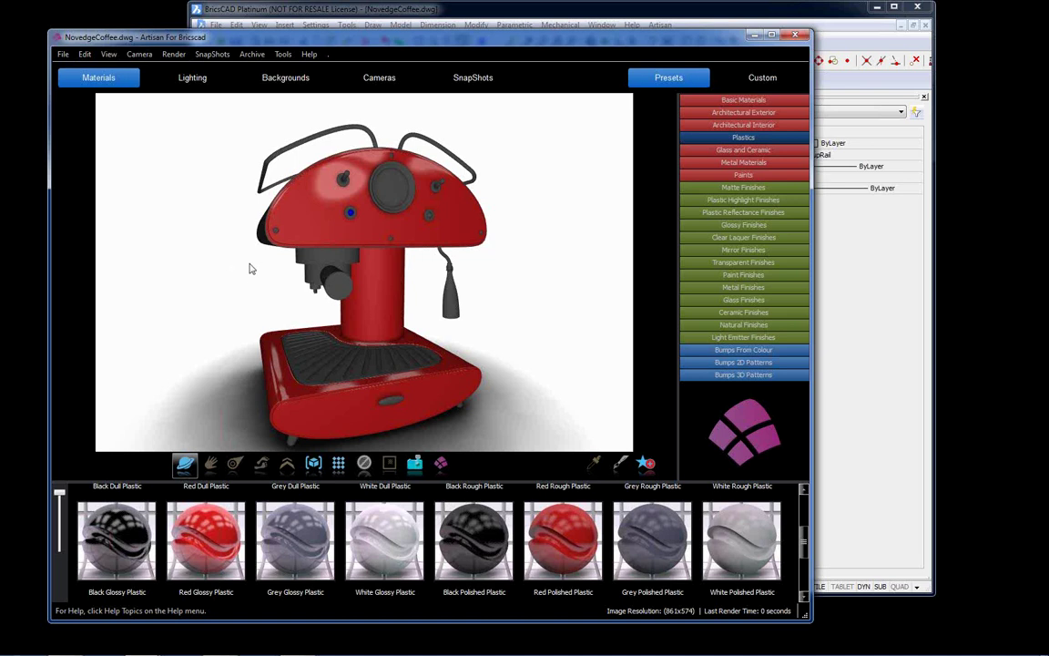
drag(264, 276, 277, 278)
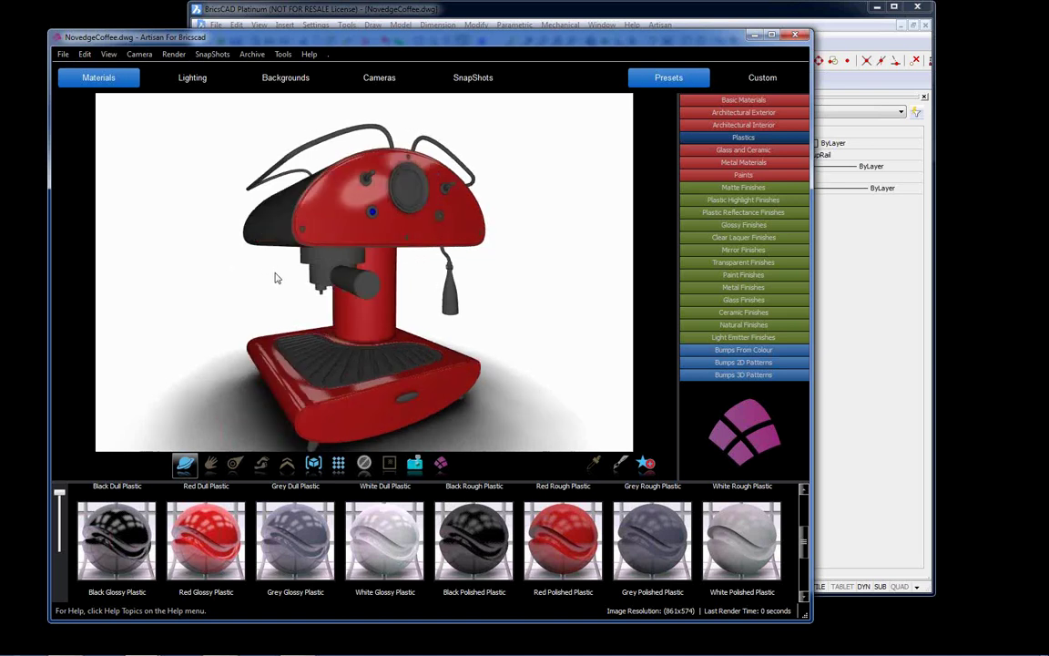
click(209, 547)
drag(210, 548, 294, 223)
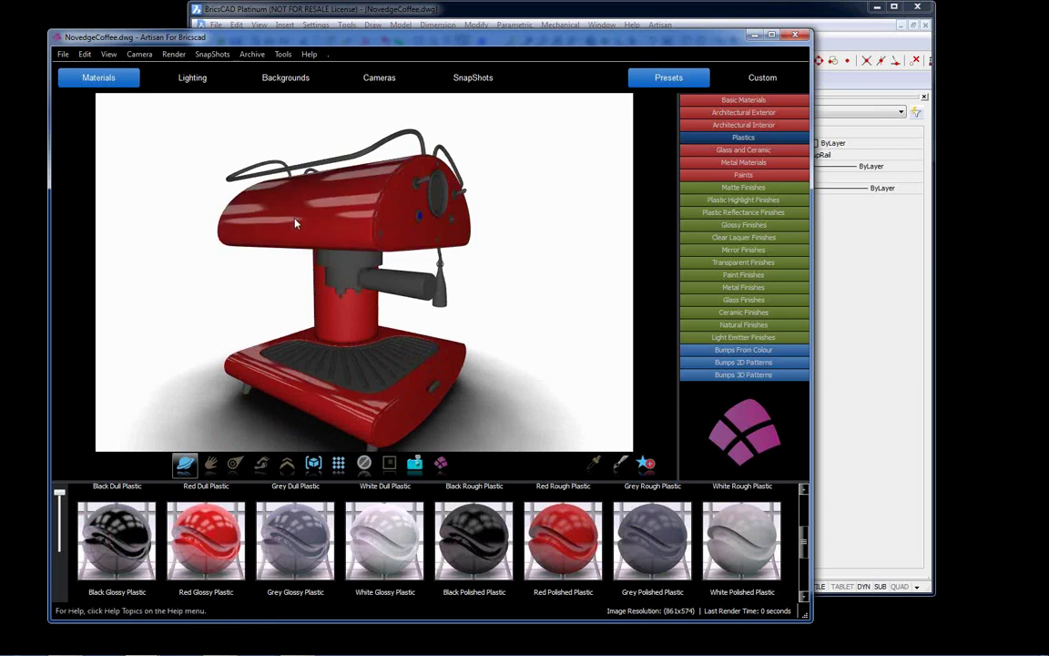
drag(402, 272, 421, 273)
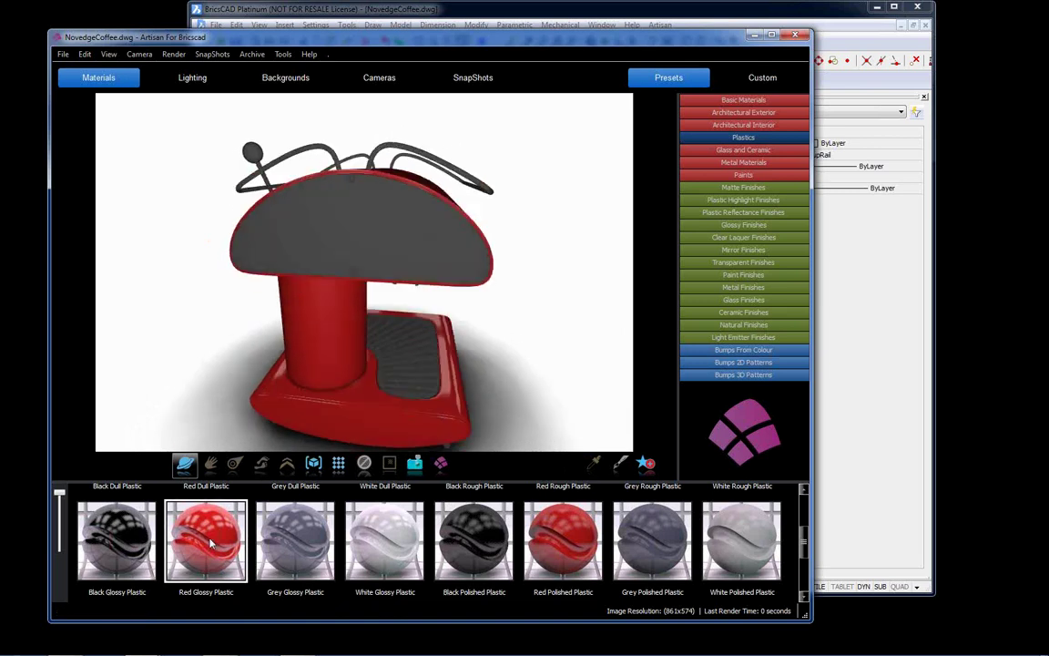
drag(210, 544, 344, 237)
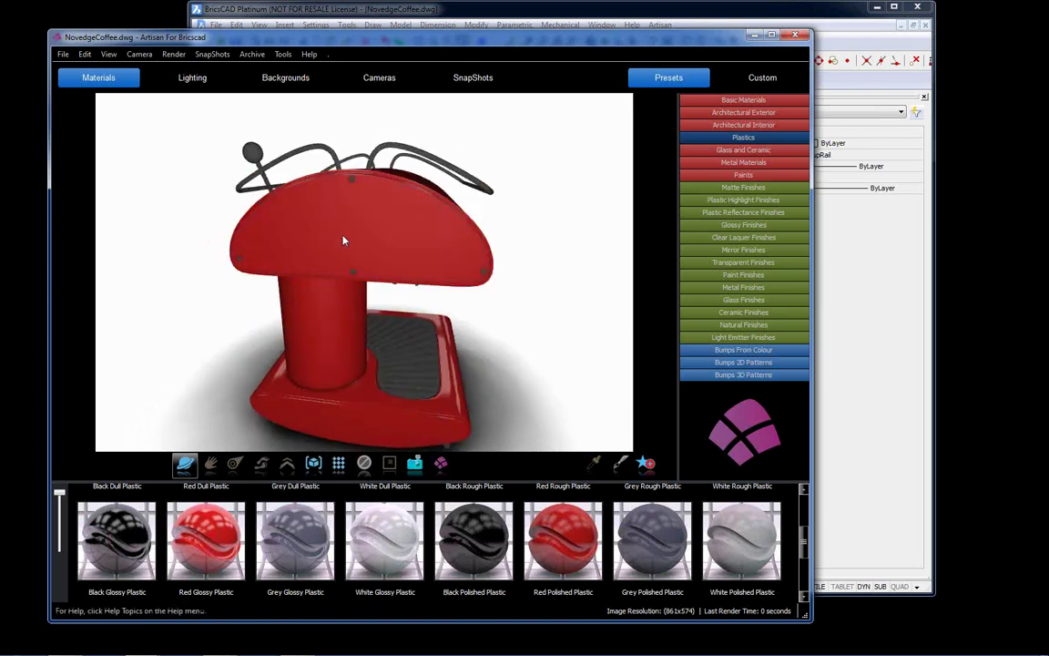
Step: Apply the Chrome Plate metal to the cup rails, the side lever with its mount, and the drip tray grille
drag(450, 307, 303, 313)
drag(521, 328, 376, 257)
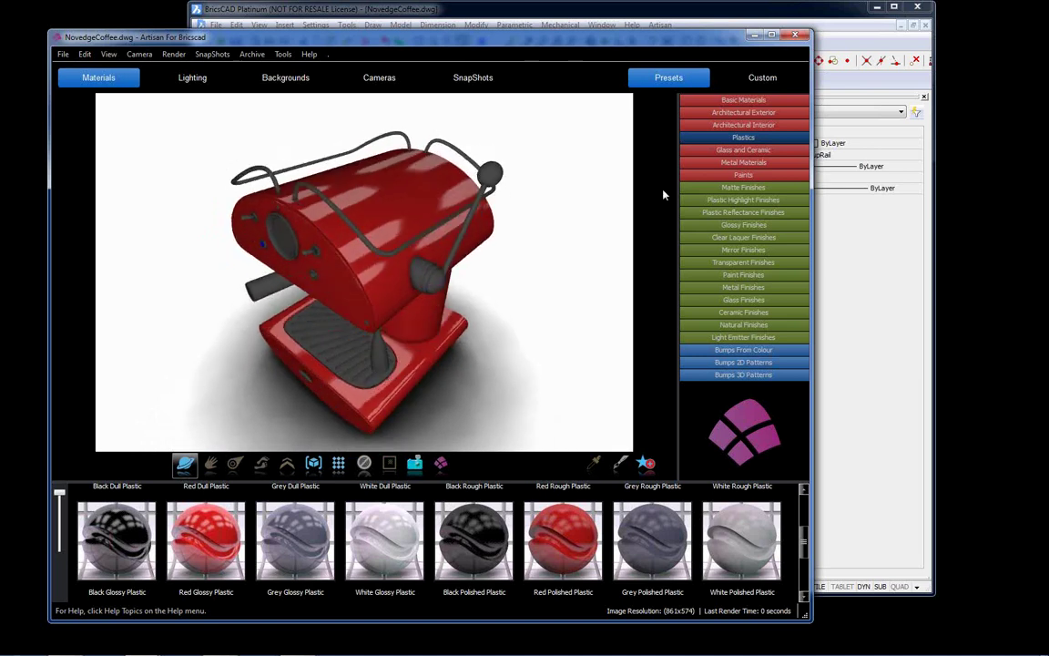
click(729, 162)
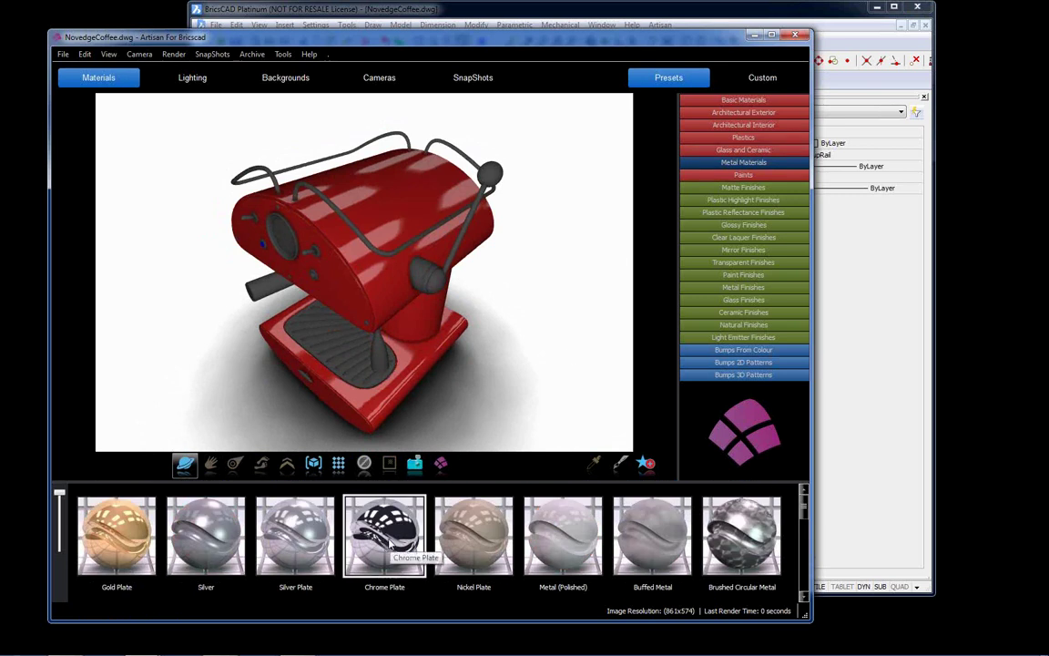
drag(389, 542, 345, 227)
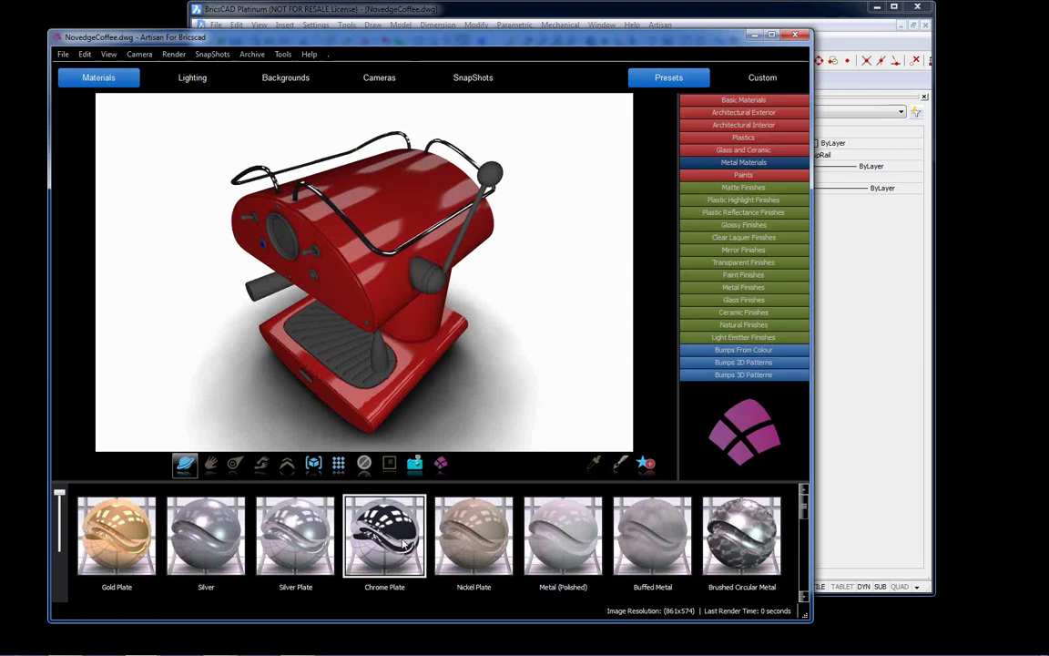
drag(406, 544, 423, 273)
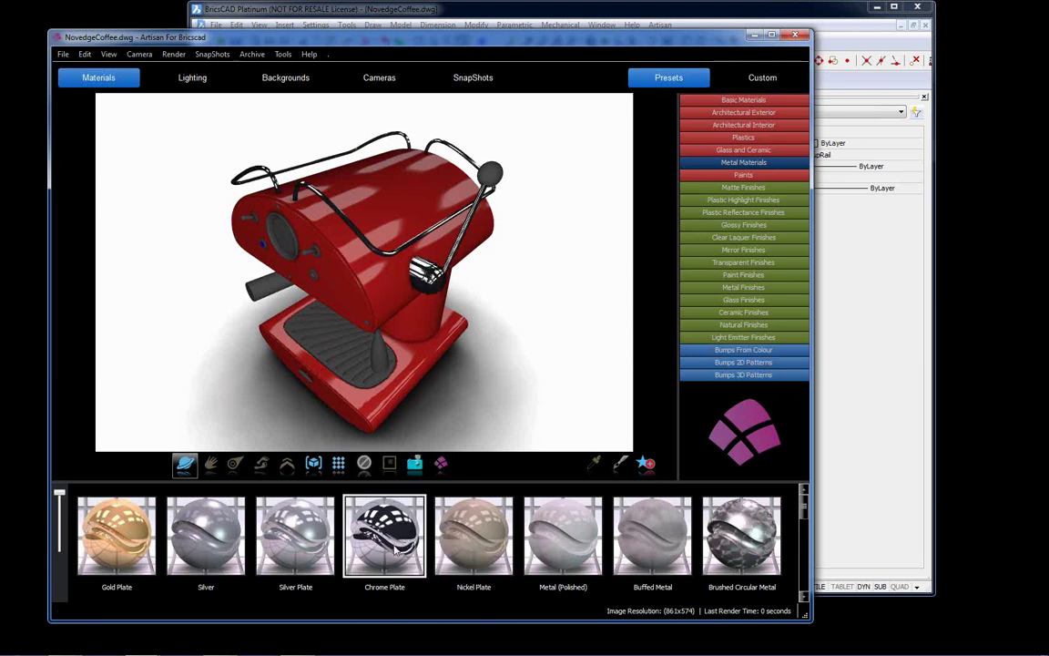
drag(395, 549, 297, 331)
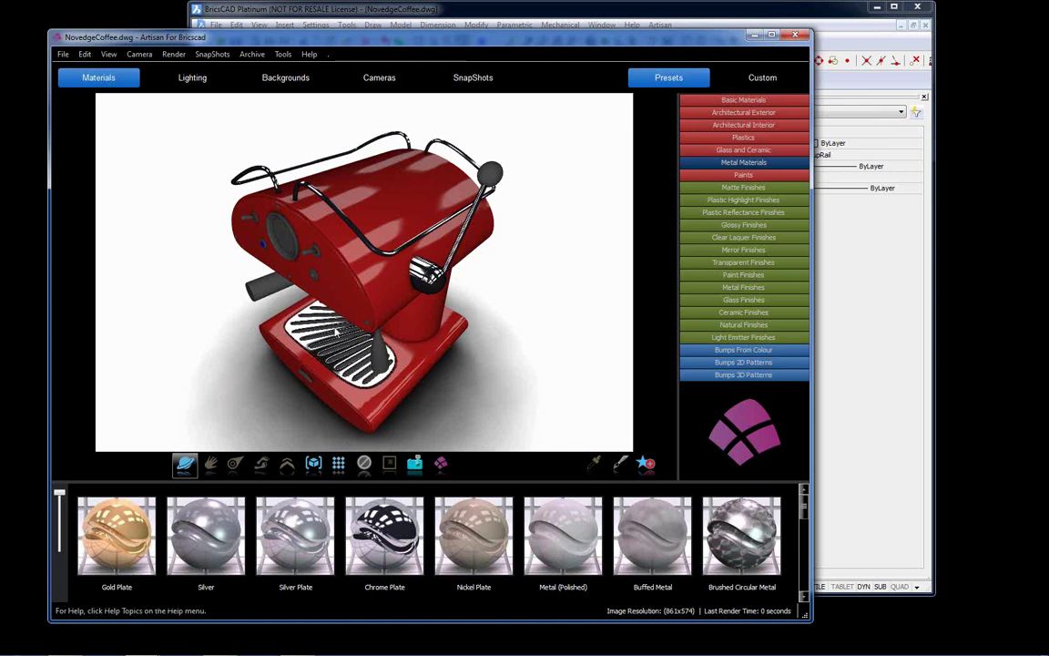
drag(347, 312, 419, 335)
drag(384, 537, 338, 303)
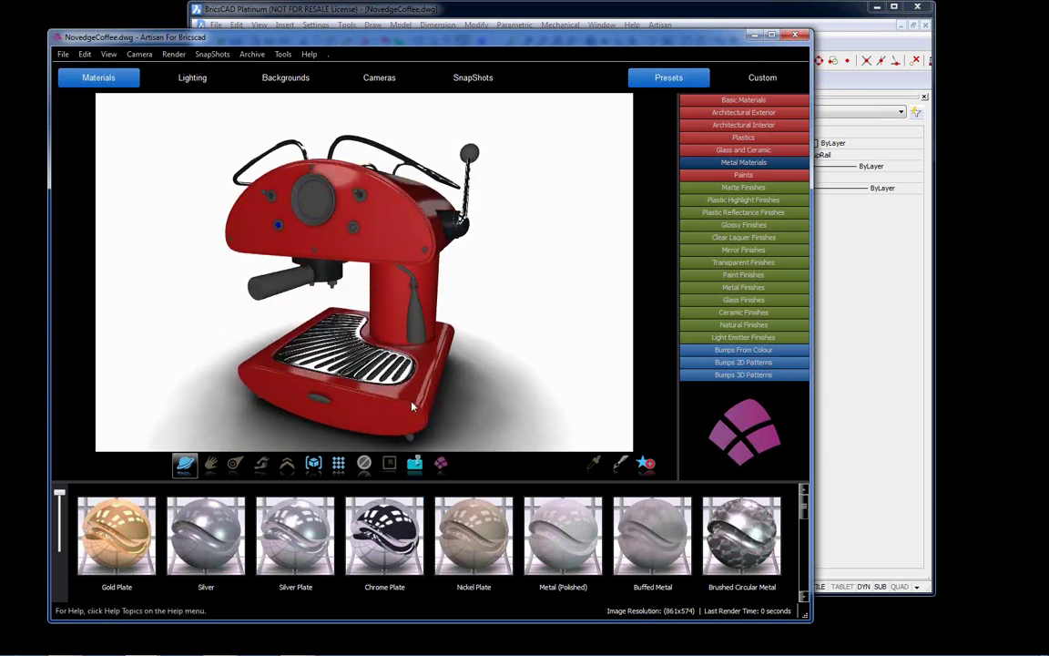
Step: Apply Black Rough Plastic to the portafilter handle, the side lever's knob and the machine's foot
click(752, 139)
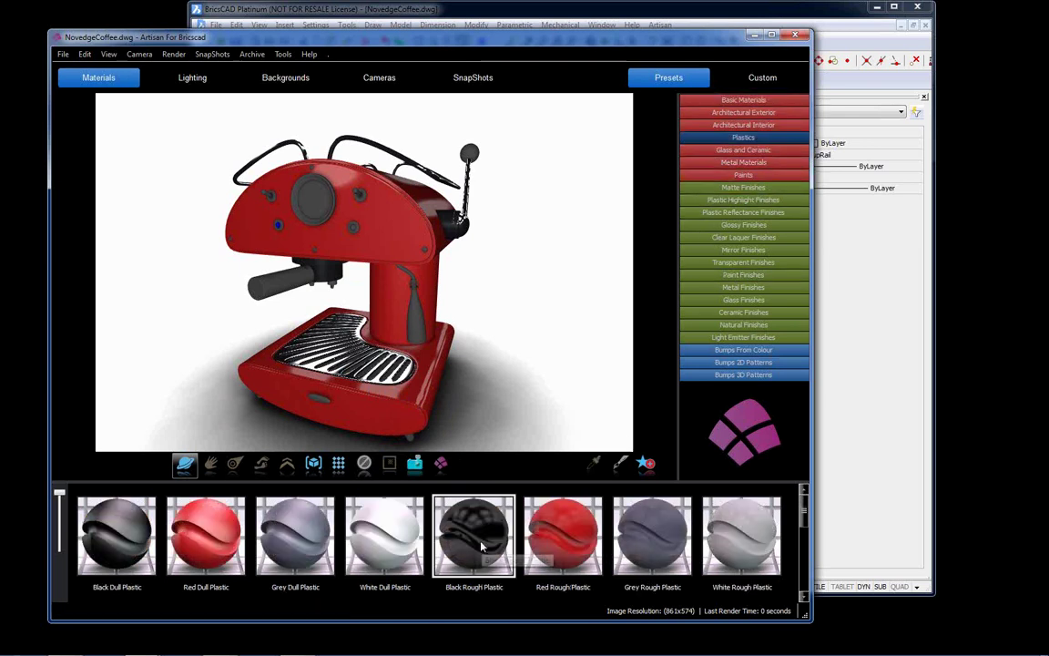
drag(481, 546, 276, 288)
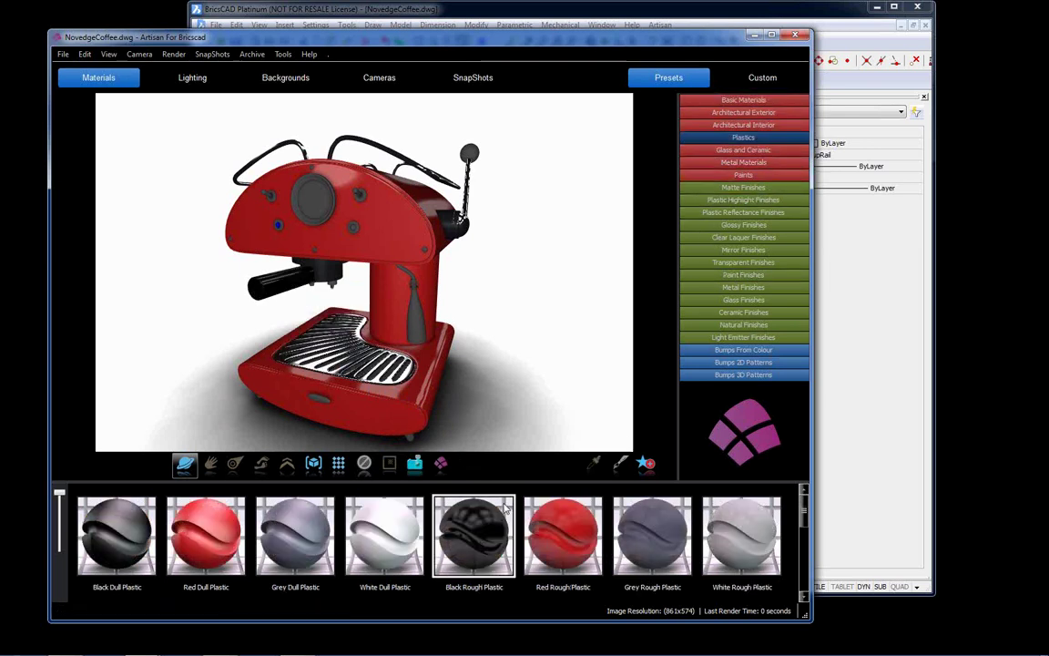
drag(487, 535, 469, 153)
drag(476, 530, 412, 440)
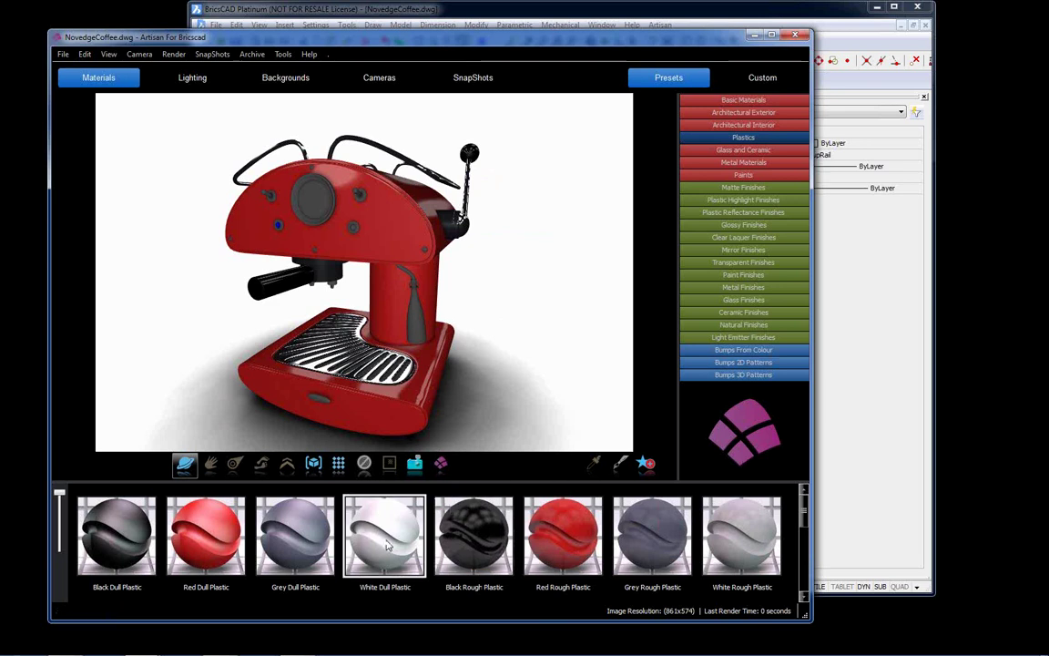
Step: Apply Chrome Plate to the oval badge on the base front and the round button fitting beneath the gauge
click(747, 164)
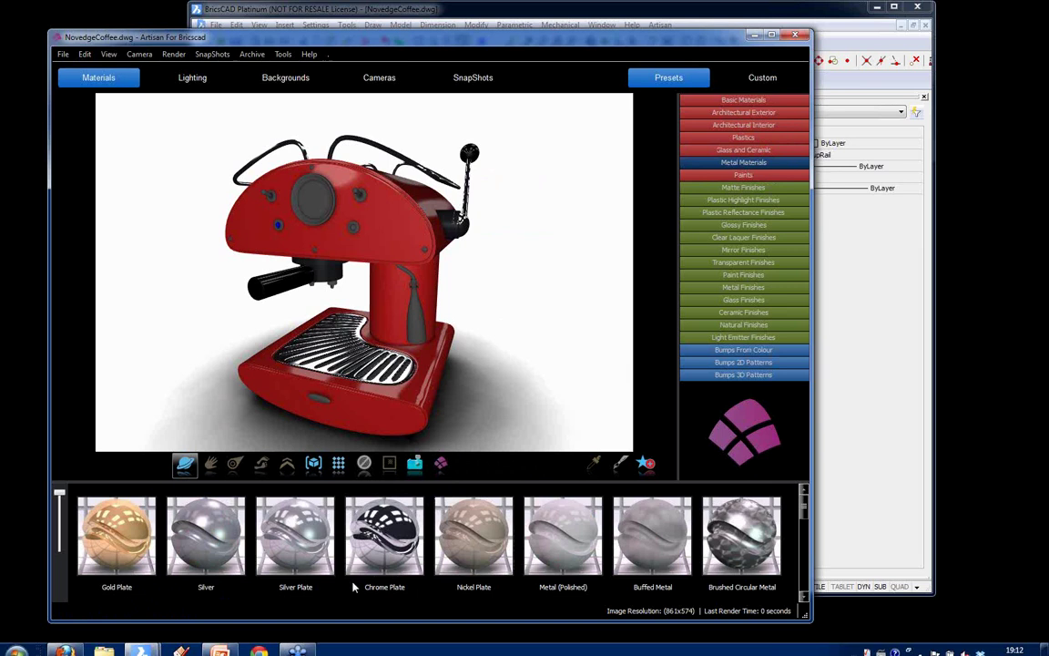
drag(387, 551, 414, 426)
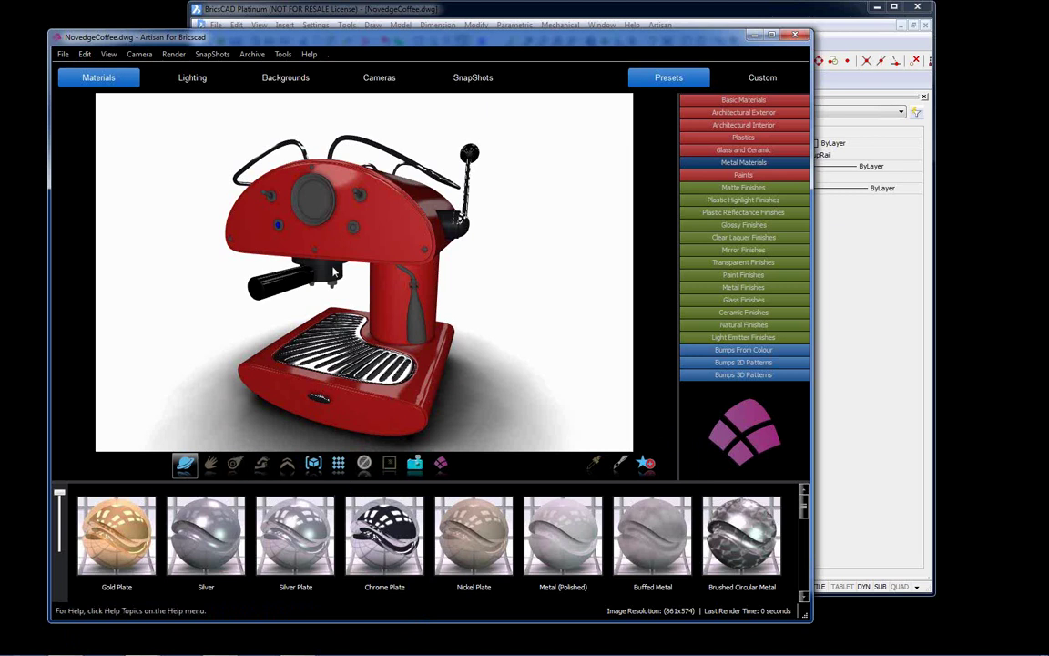
scroll(335, 272, up, 1)
scroll(334, 272, up, 1)
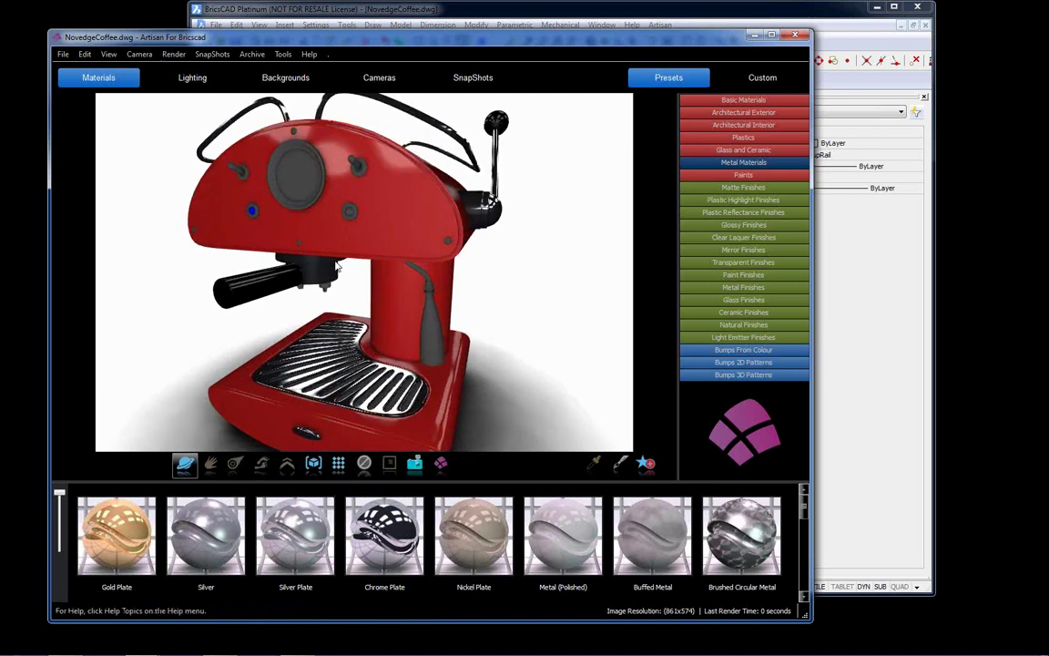
scroll(298, 206, up, 1)
drag(355, 581, 337, 159)
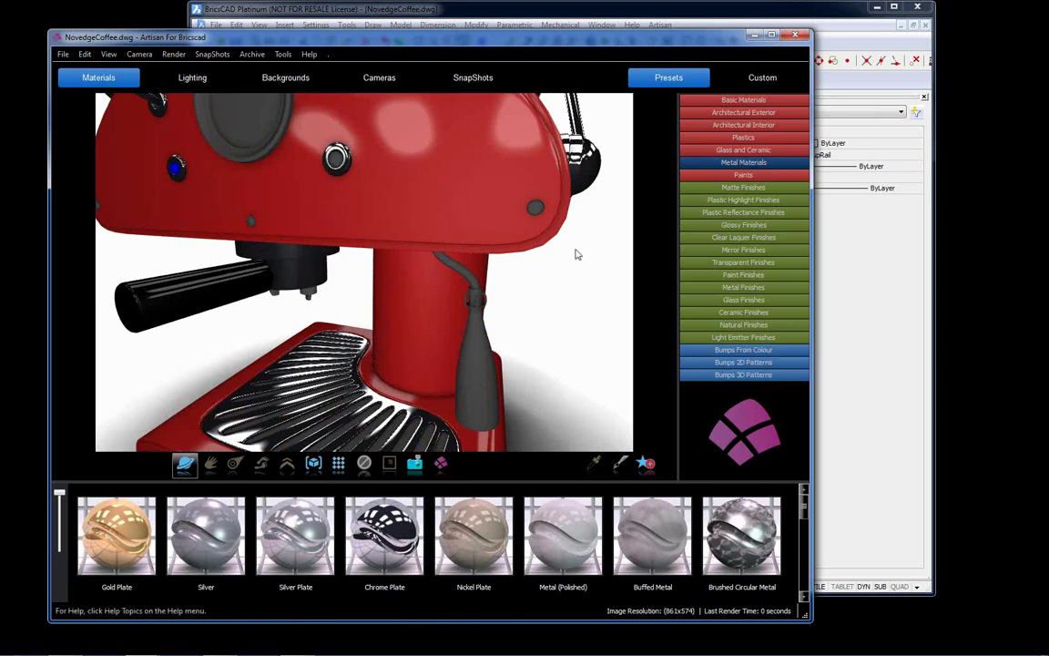
Step: Apply the Chrome Plate metal to the ring around the round gauge on the housing's front panel
scroll(575, 254, down, 1)
scroll(575, 254, down, 2)
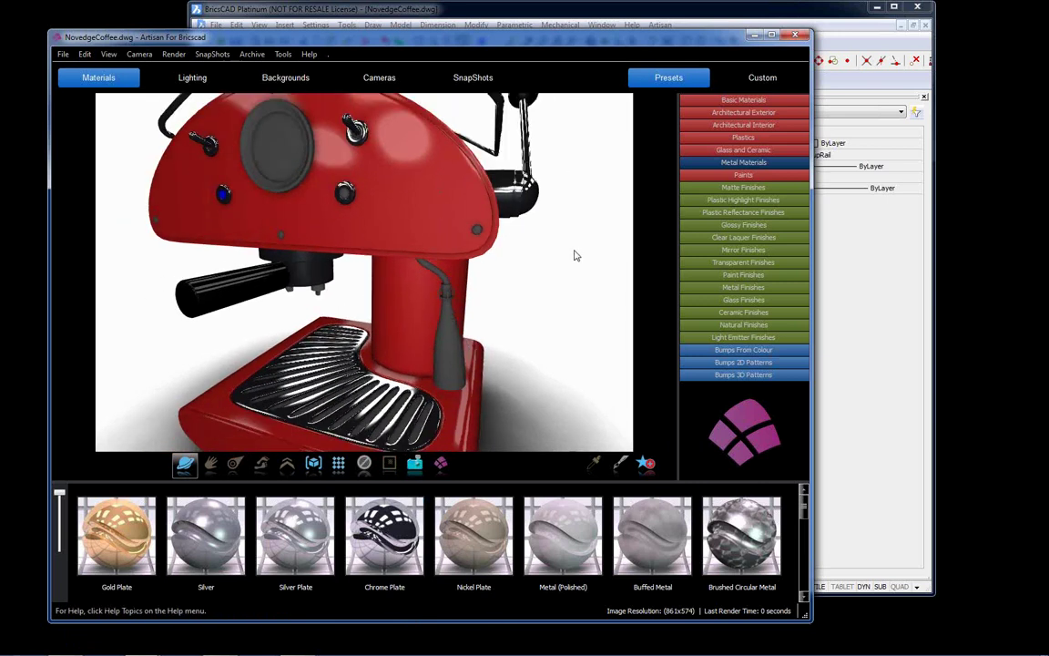
drag(377, 535, 296, 173)
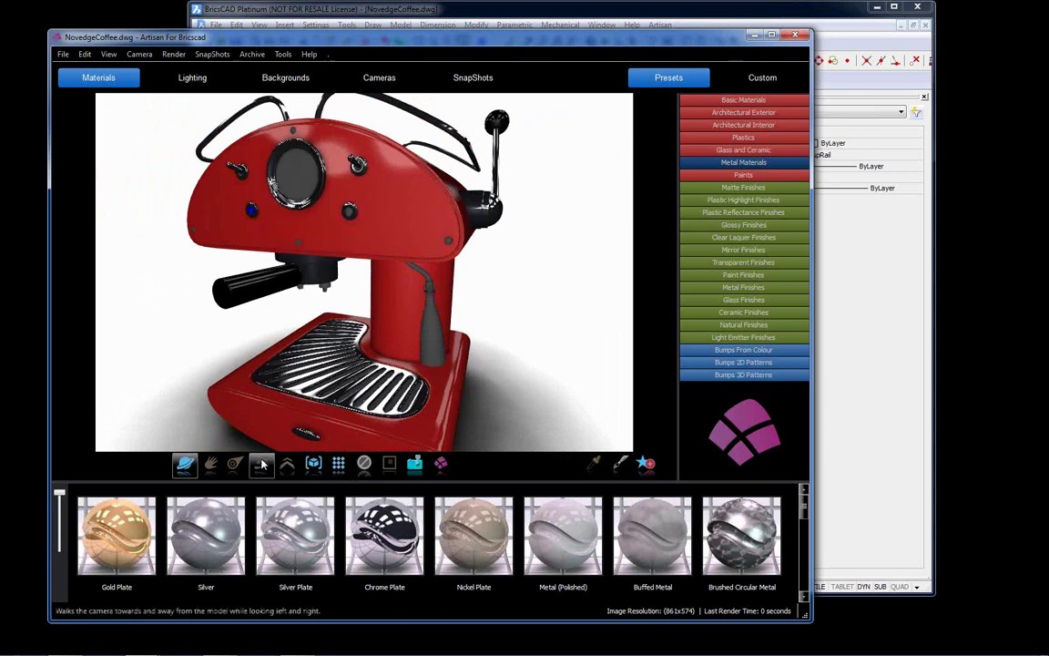
drag(319, 344, 560, 402)
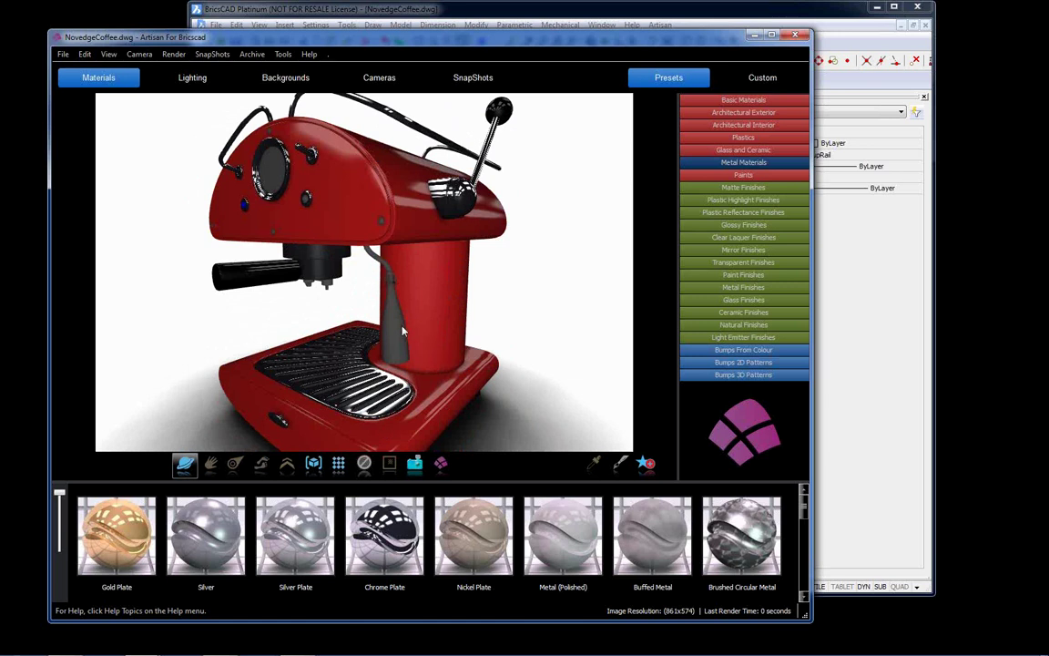
scroll(283, 301, down, 2)
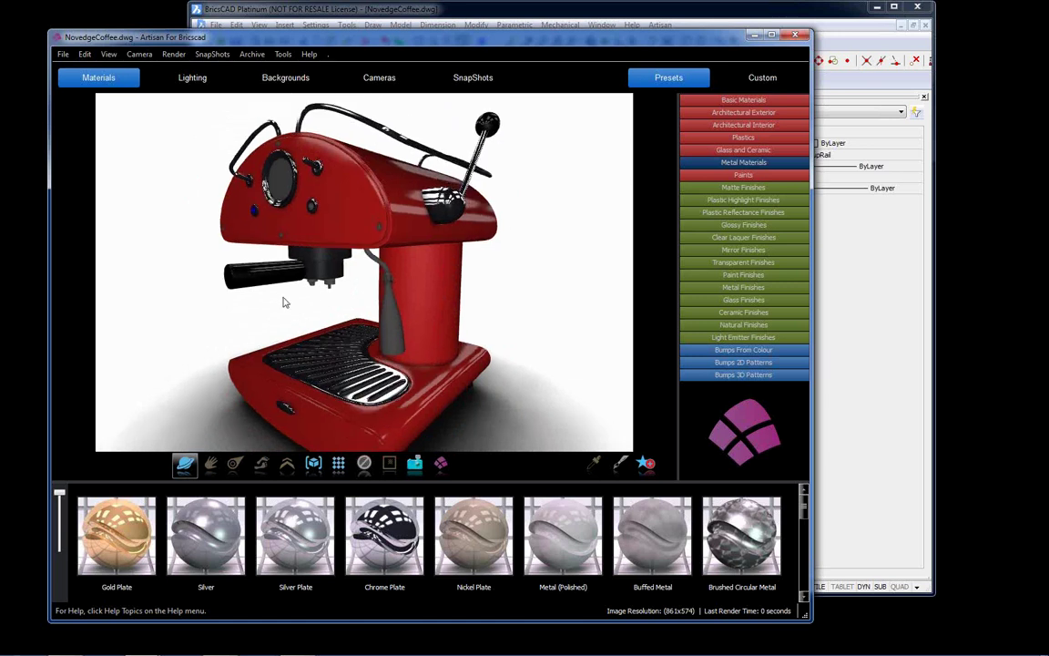
scroll(293, 303, down, 1)
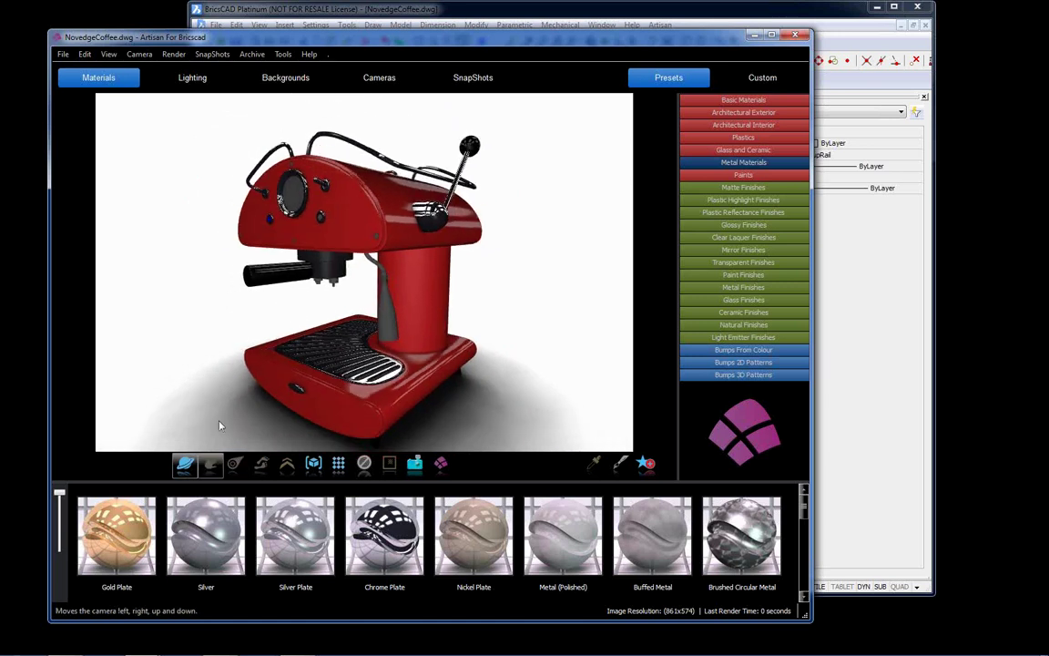
drag(315, 294, 424, 255)
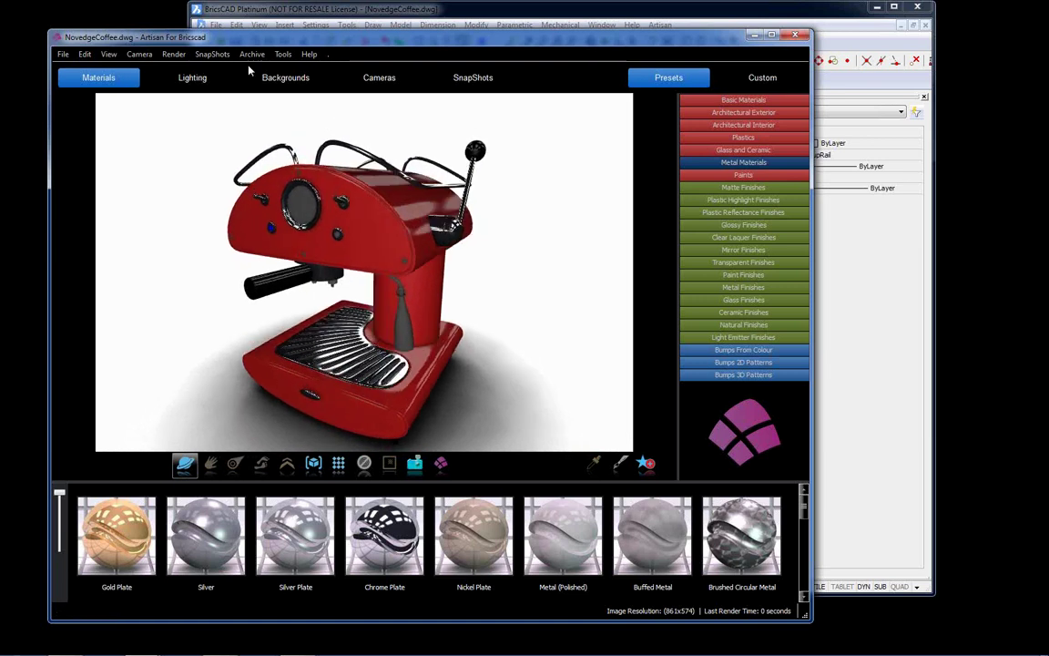
Step: Light the scene with the Studio - Neutral 2 studio lighting preset
click(191, 80)
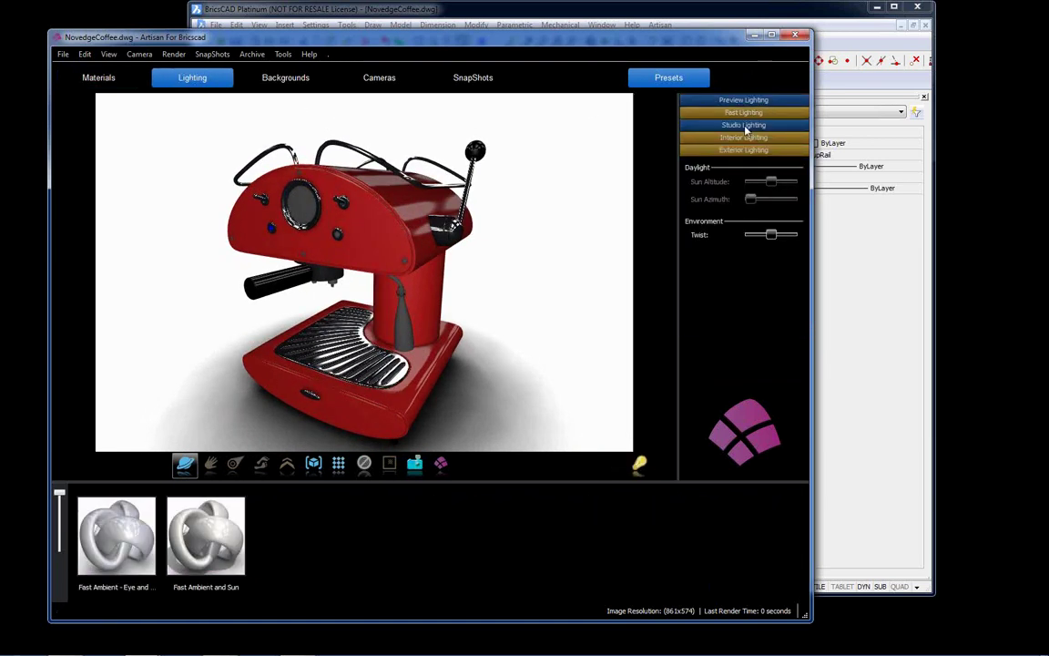
click(745, 126)
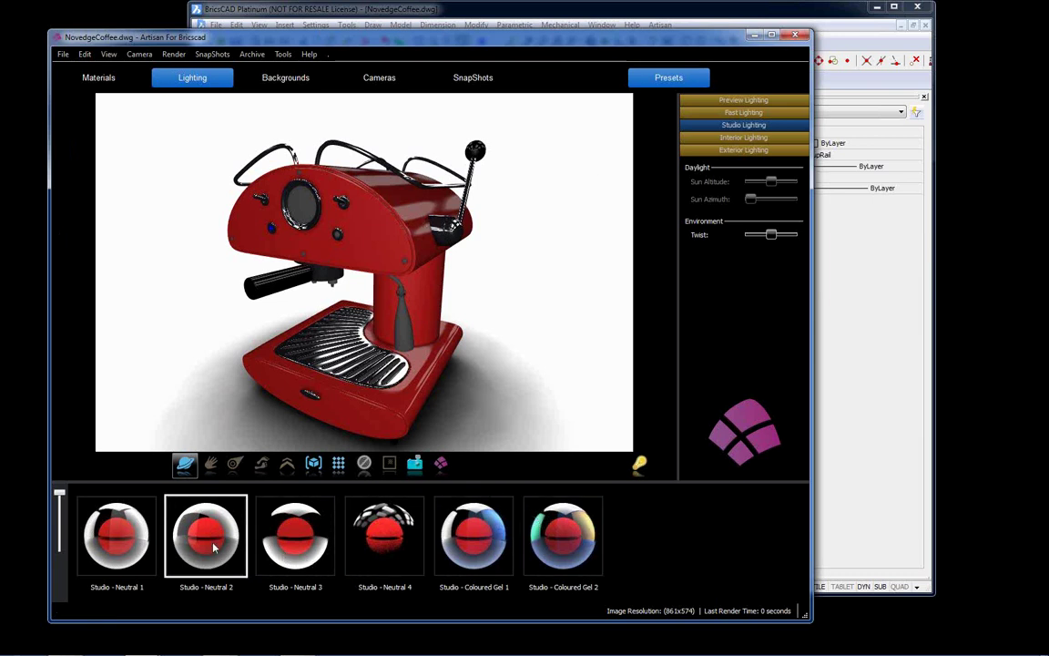
drag(214, 545, 270, 337)
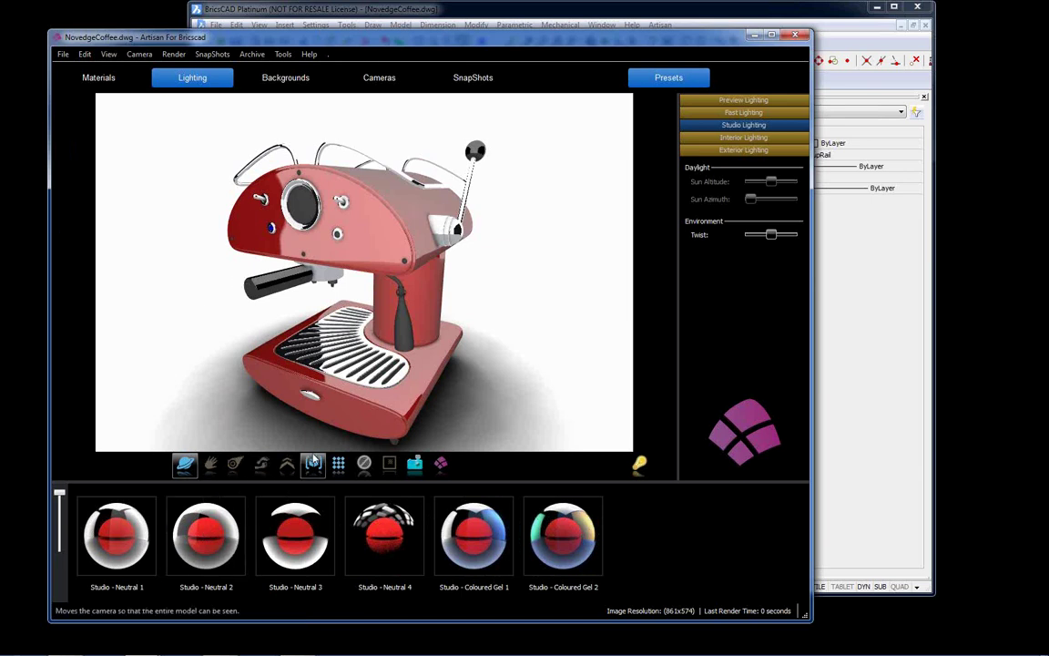
mouse_move(374, 353)
mouse_down()
mouse_move(393, 351)
mouse_move(362, 354)
mouse_move(376, 346)
mouse_up()
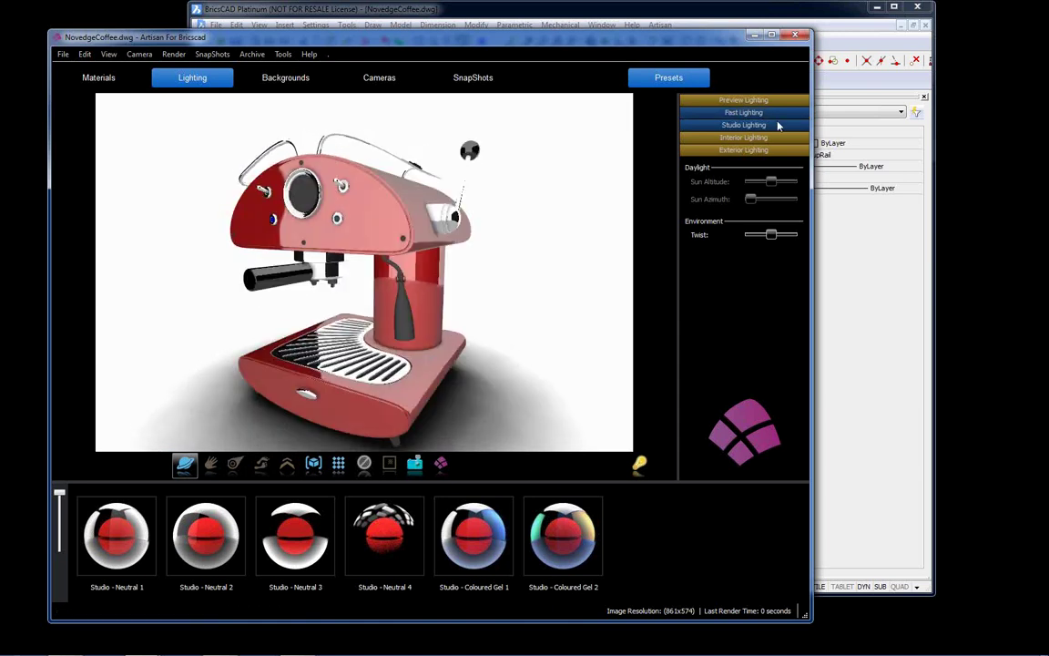
Step: Light the coffee machine with the Indoor - Lobby interior lighting preset and view it from the side
click(728, 137)
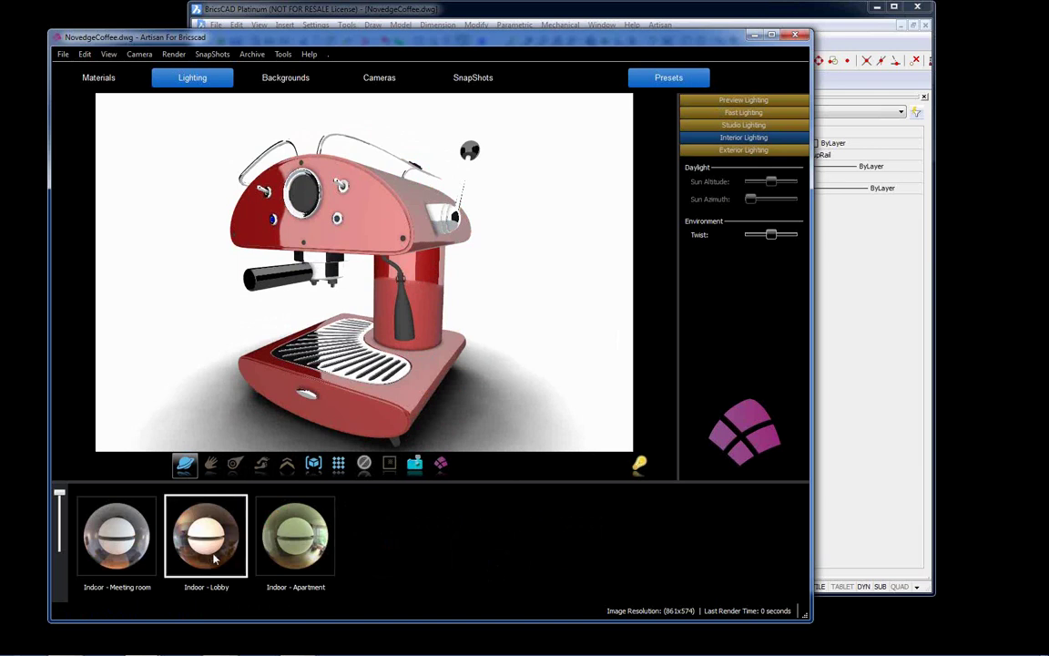
drag(200, 555, 355, 330)
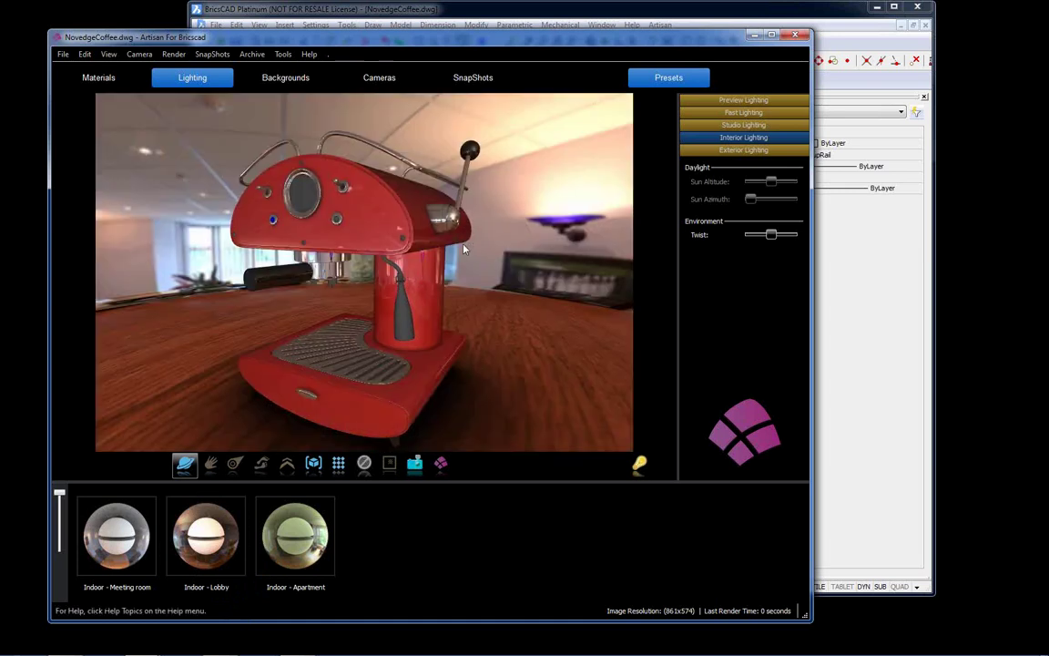
drag(473, 249, 456, 248)
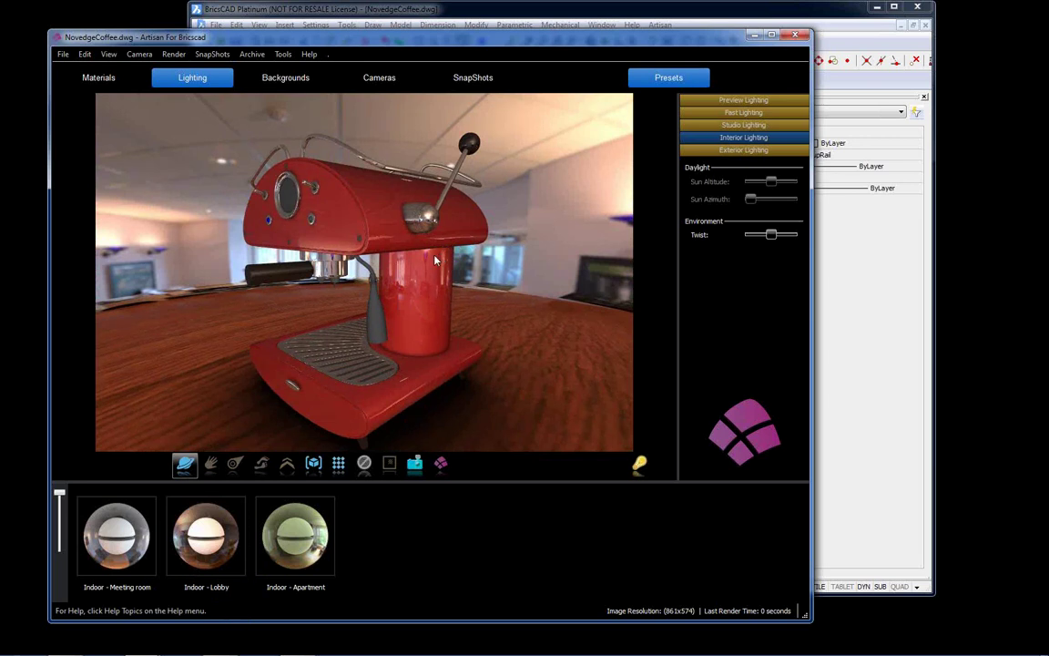
mouse_move(435, 256)
mouse_down()
mouse_move(467, 260)
mouse_move(380, 282)
mouse_move(462, 289)
mouse_move(398, 285)
mouse_move(416, 315)
mouse_move(420, 302)
mouse_move(462, 304)
mouse_move(429, 298)
mouse_move(427, 275)
mouse_up()
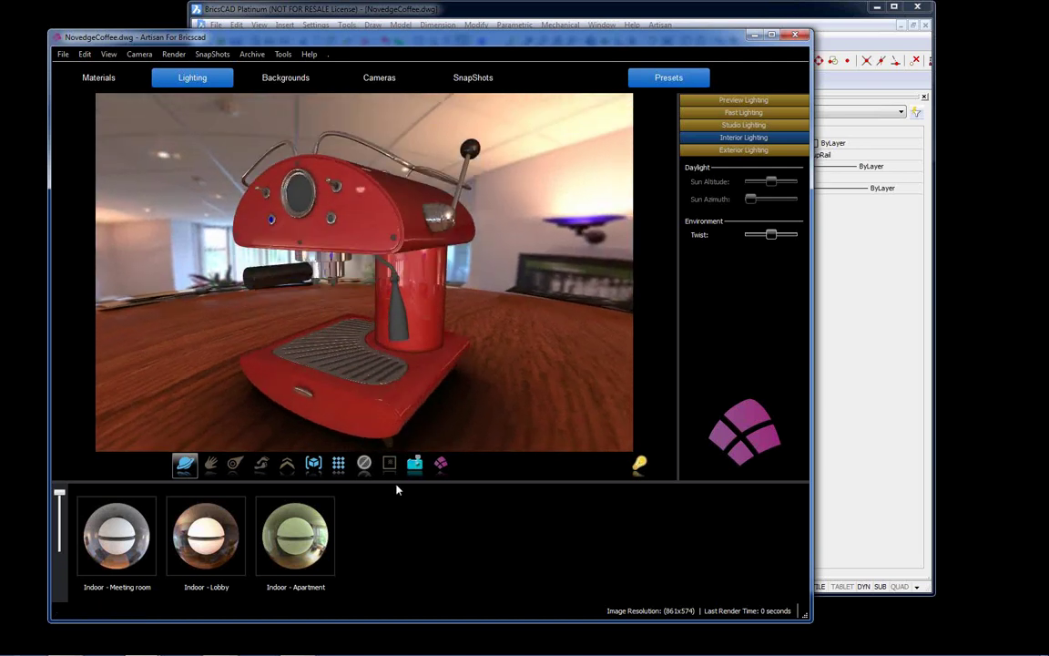
Step: Render the lobby scene in high quality from the angled view and again from the front
click(340, 464)
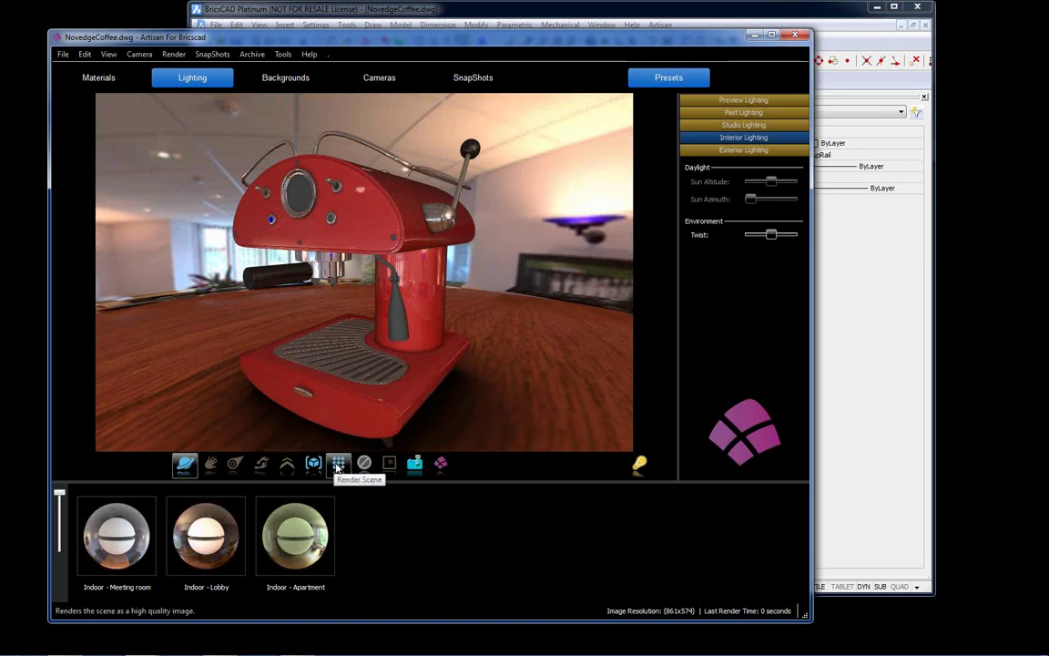
click(338, 465)
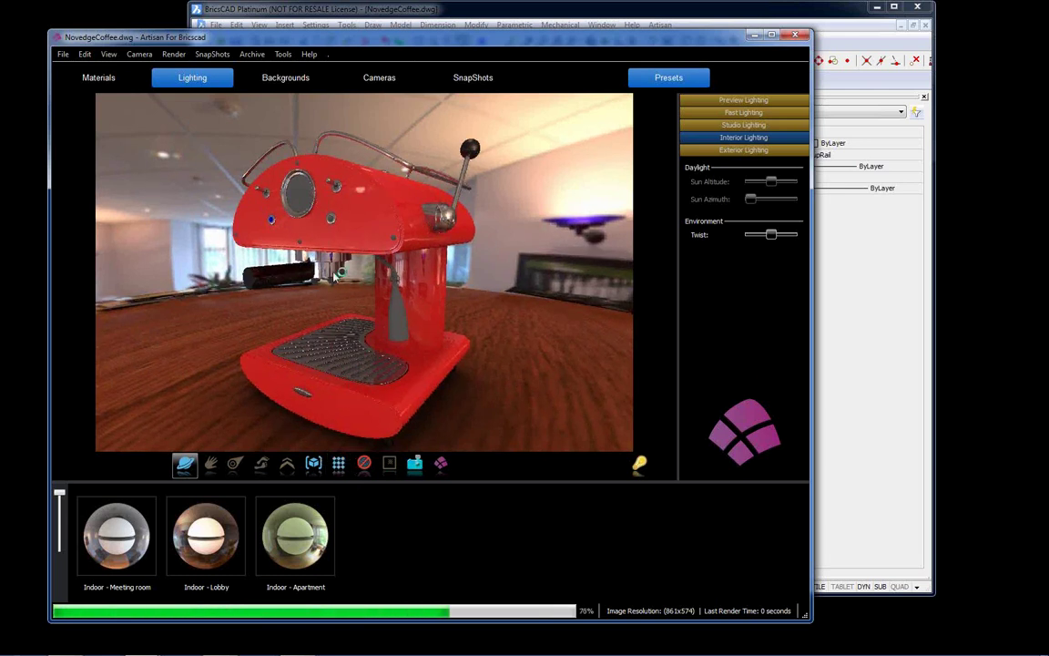
drag(339, 302, 352, 365)
click(338, 465)
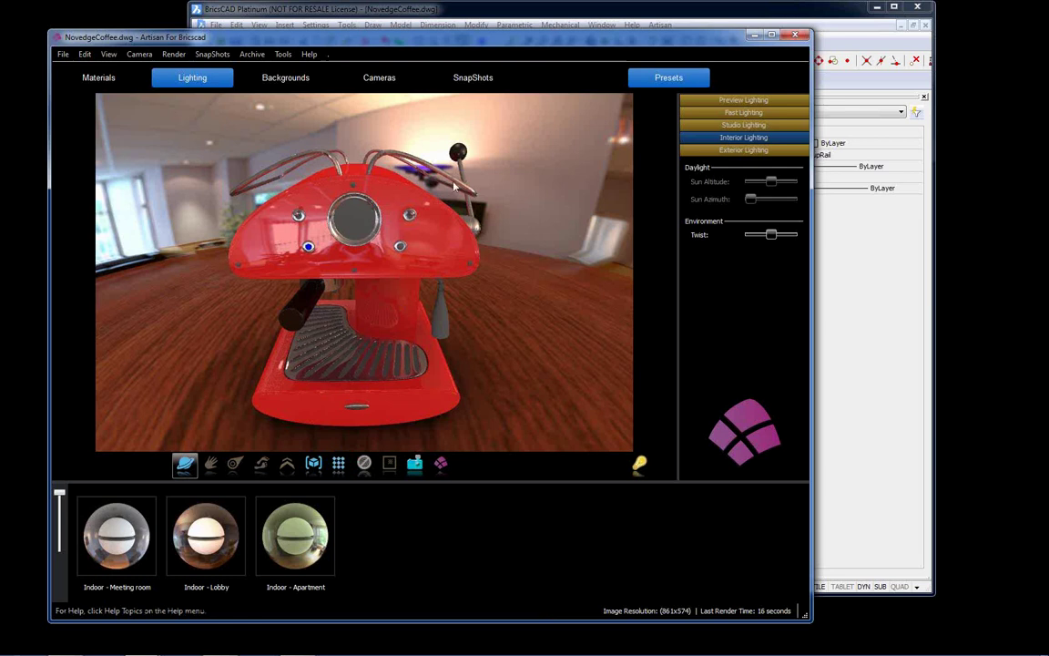
drag(466, 222, 469, 151)
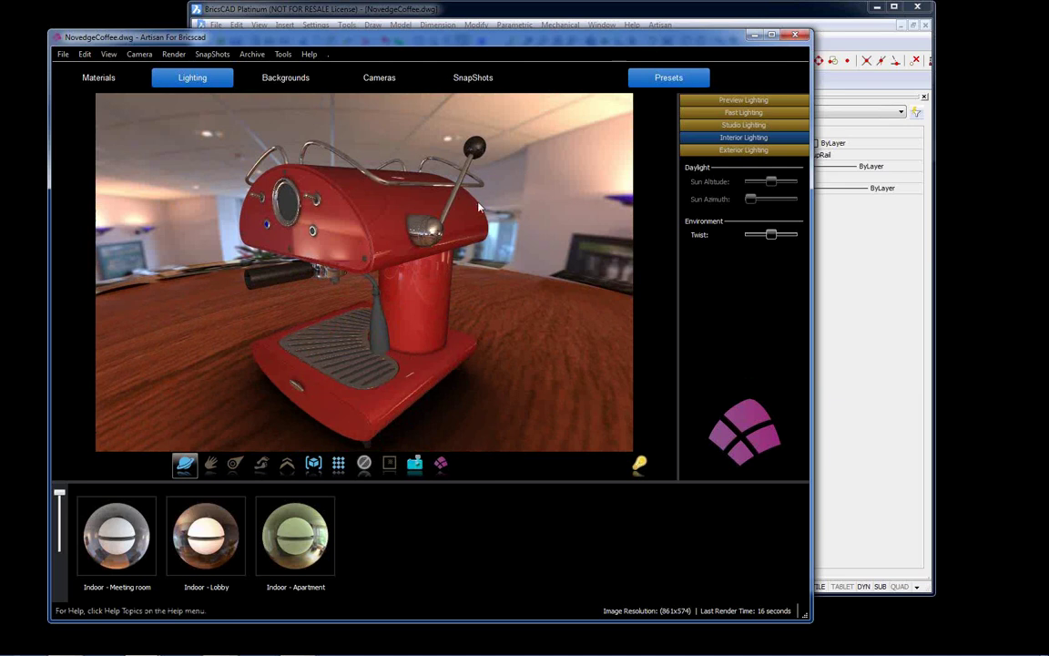
Step: Try the White and Sky Blue abstract backgrounds behind the coffee machine
click(290, 80)
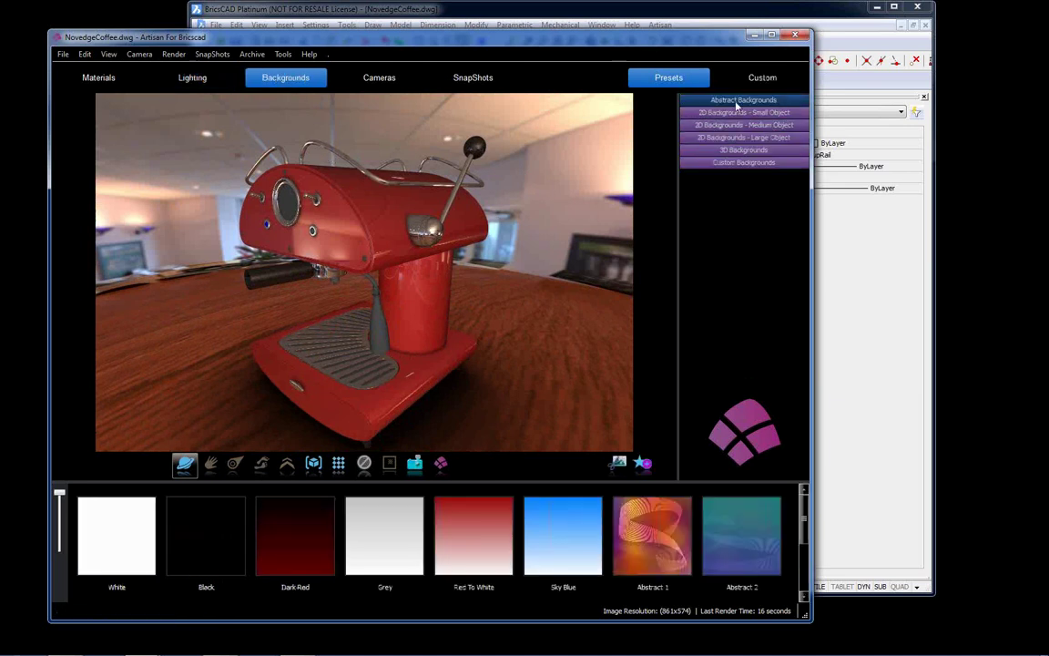
drag(121, 554, 244, 281)
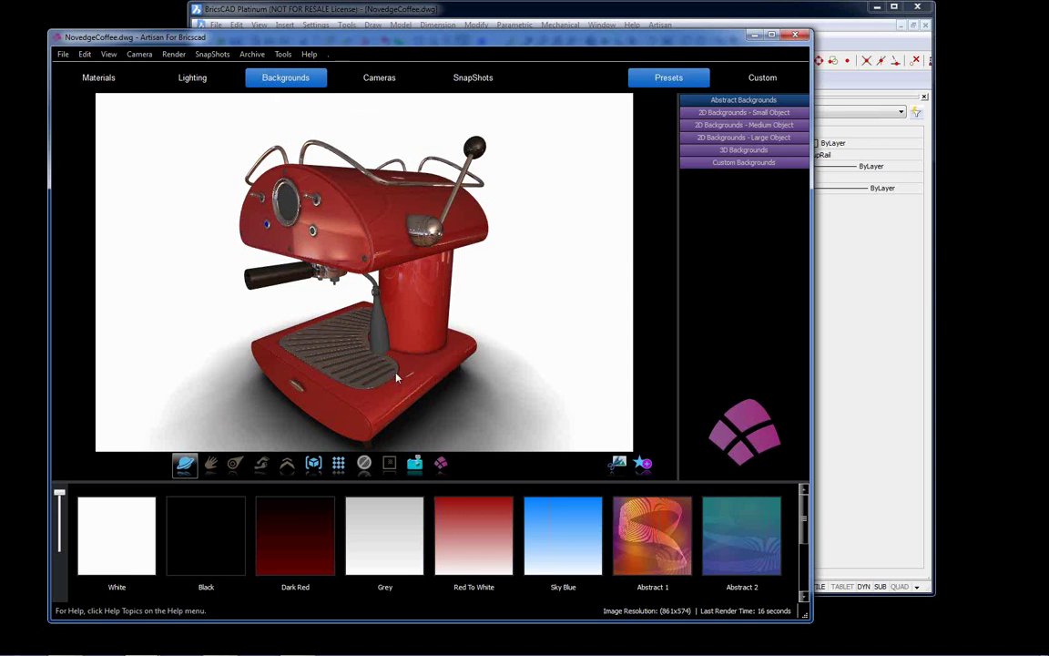
mouse_move(393, 357)
mouse_down()
mouse_move(393, 367)
mouse_move(398, 360)
mouse_up()
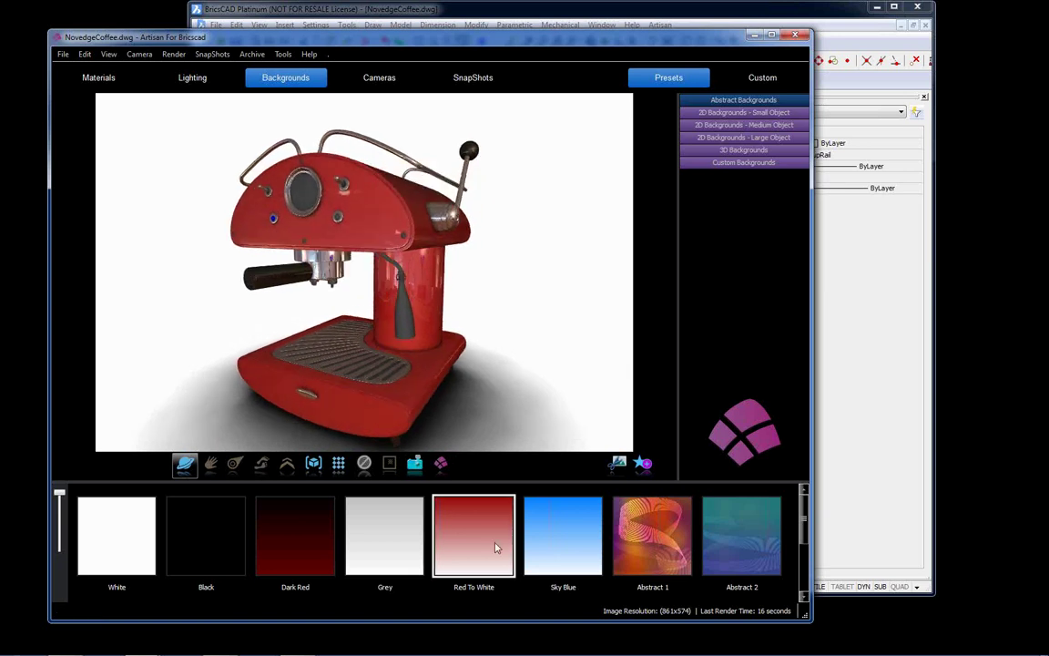
drag(539, 546, 526, 395)
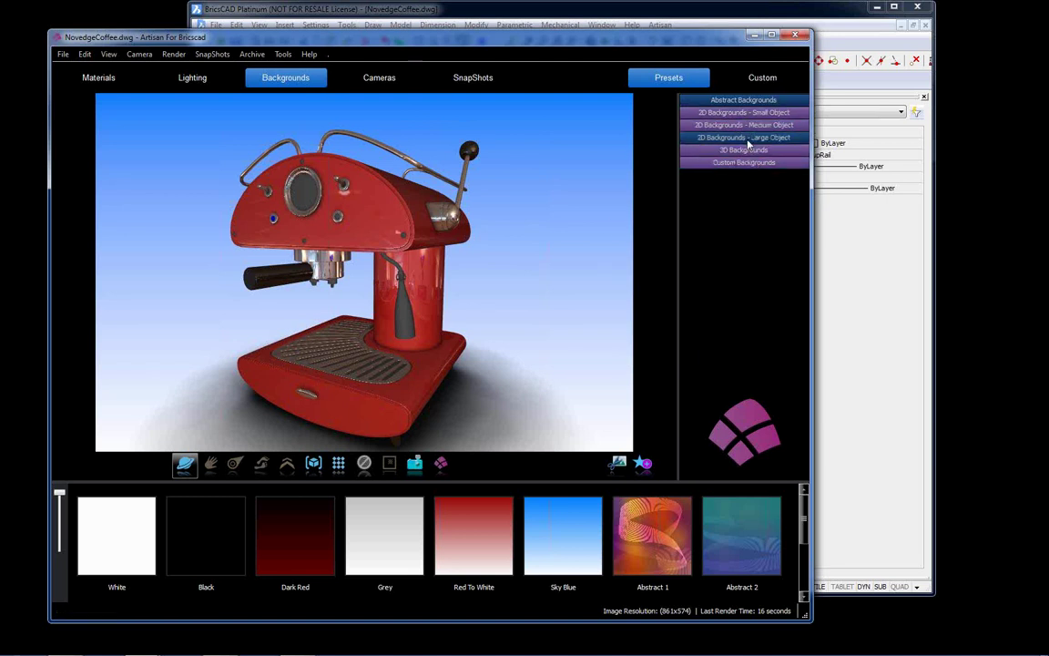
Step: Apply the Wood 2 small-object 2D background and position the coffee machine on the wooden tabletop
click(748, 112)
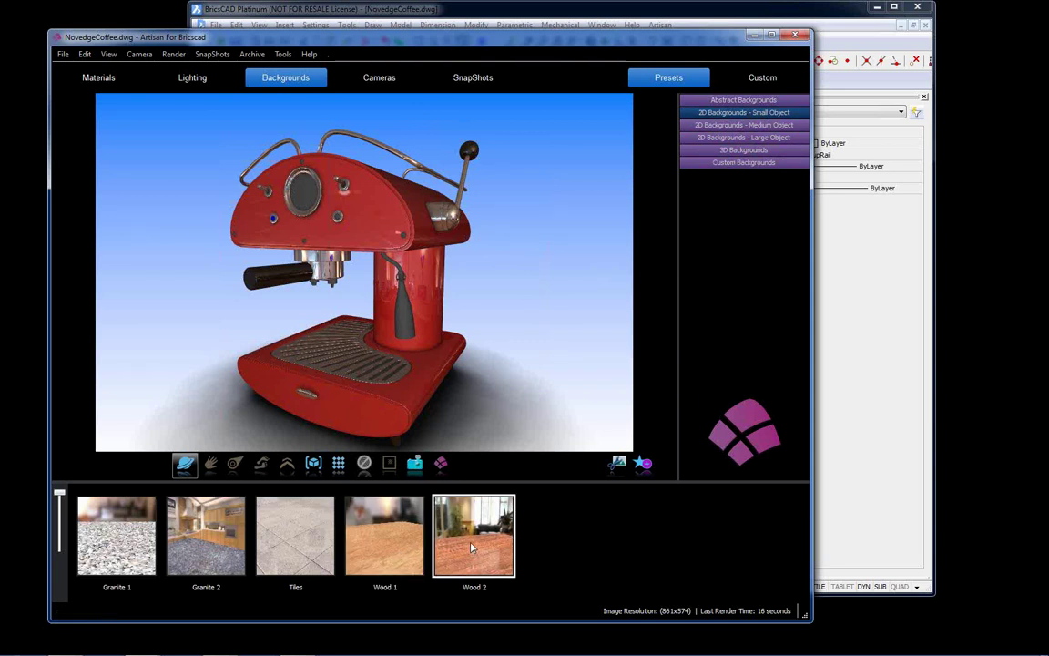
drag(472, 547, 435, 373)
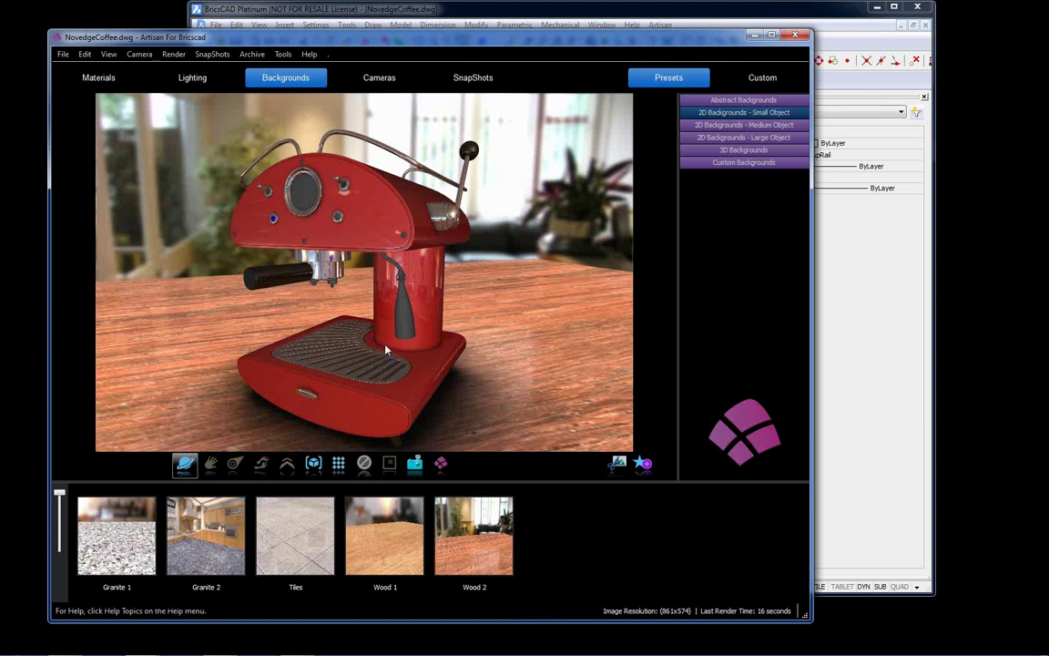
scroll(387, 350, down, 1)
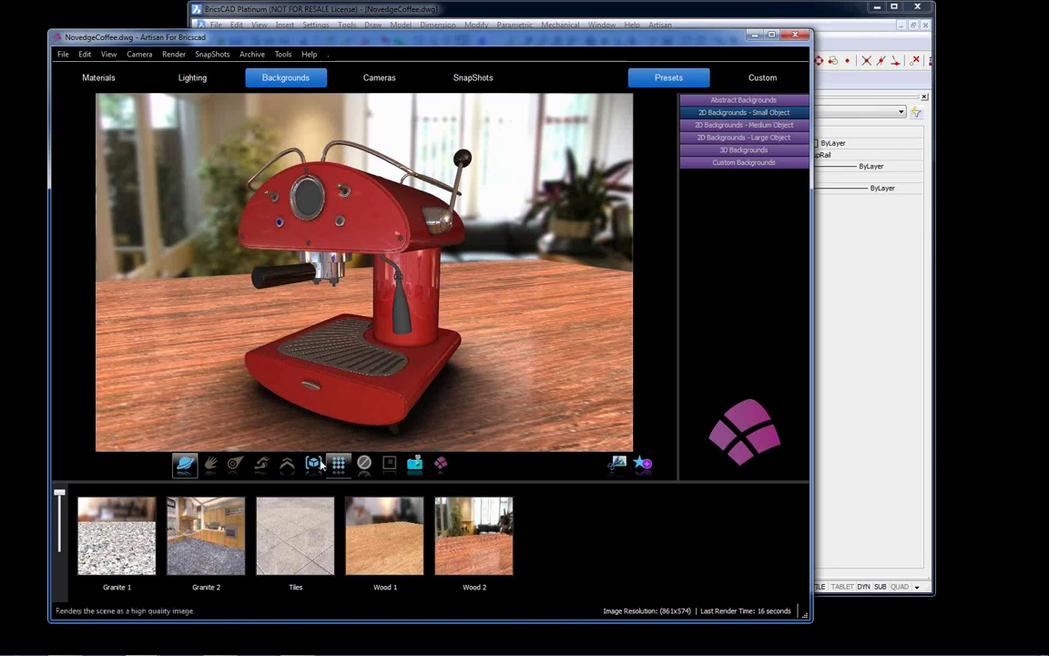
click(211, 463)
drag(304, 380, 369, 353)
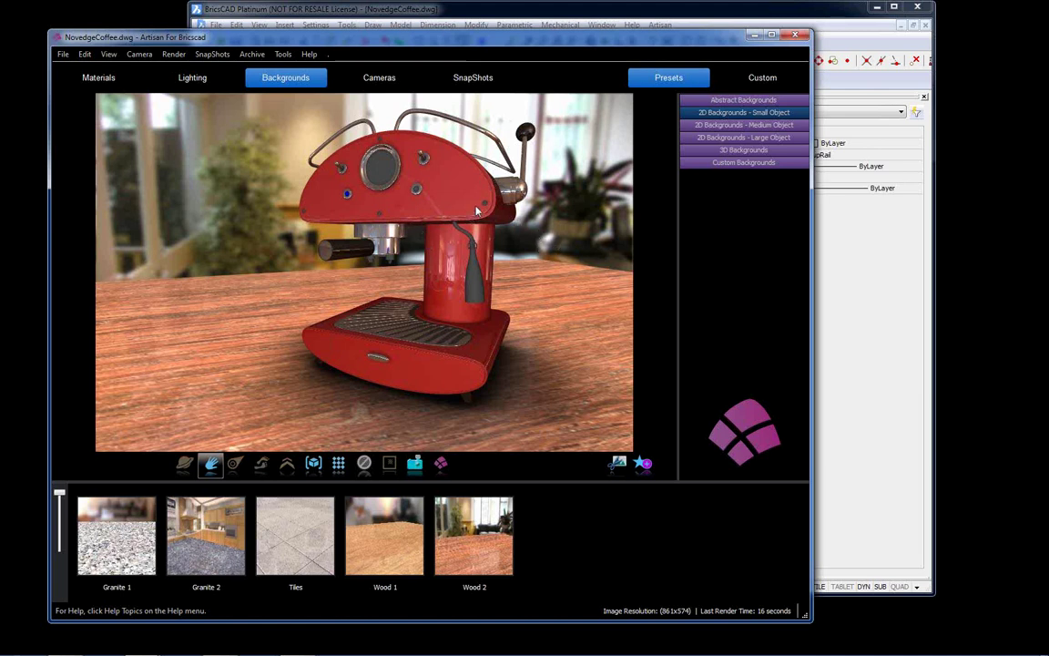
Step: Apply the 50mm camera lens preset and fine-tune the coffee machine's framing
click(381, 80)
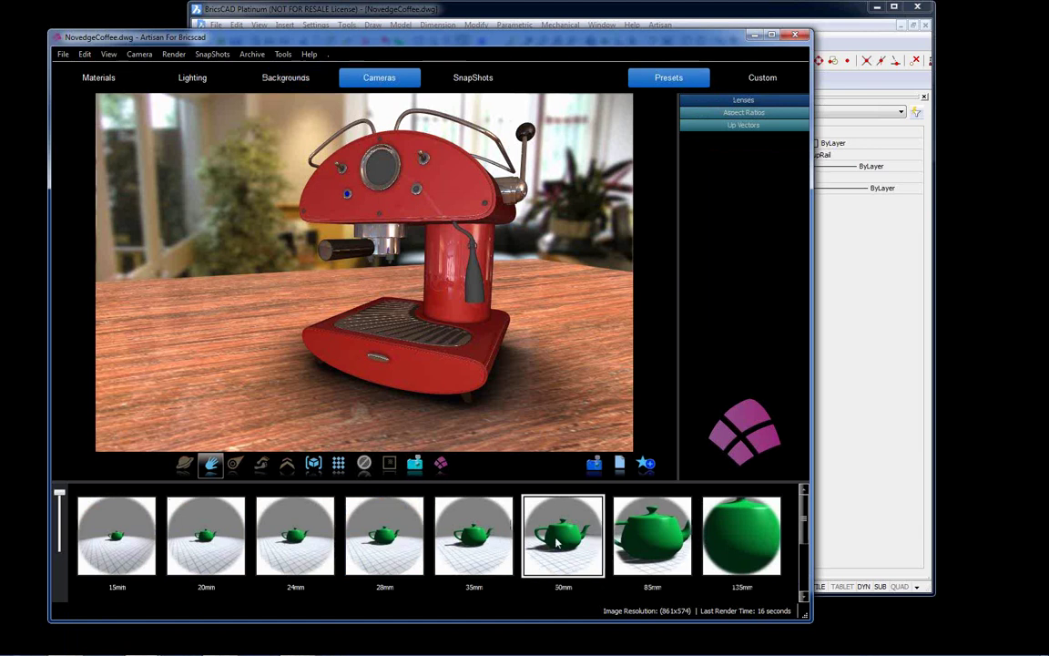
drag(558, 542, 438, 387)
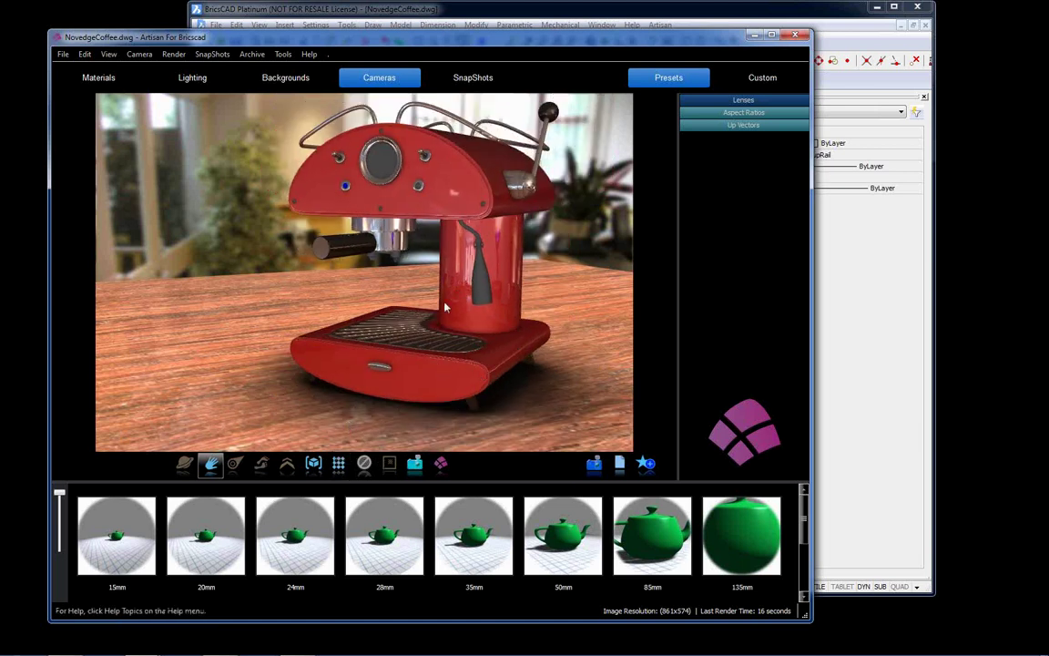
drag(471, 300, 528, 197)
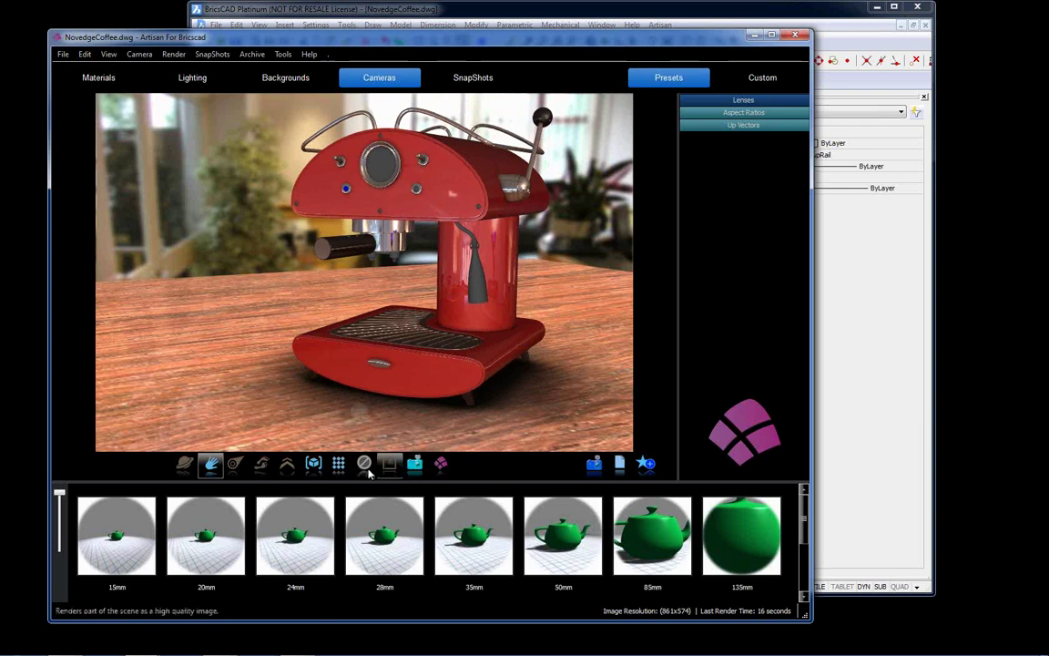
Step: Render the coffee machine scene in high quality and take a SnapShot of it
click(338, 462)
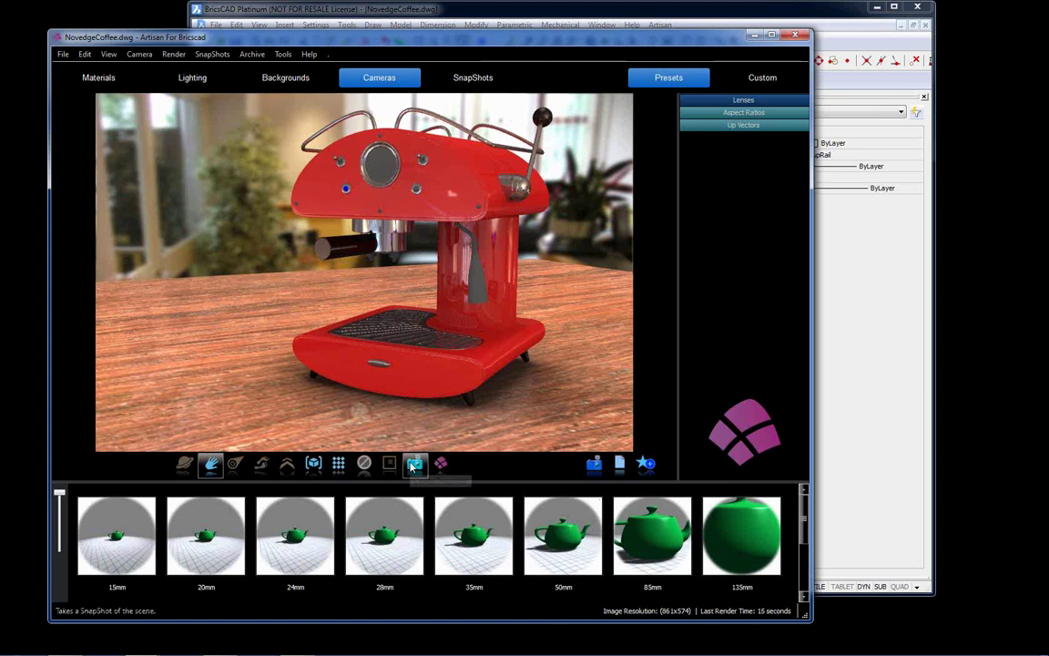
click(414, 465)
click(415, 465)
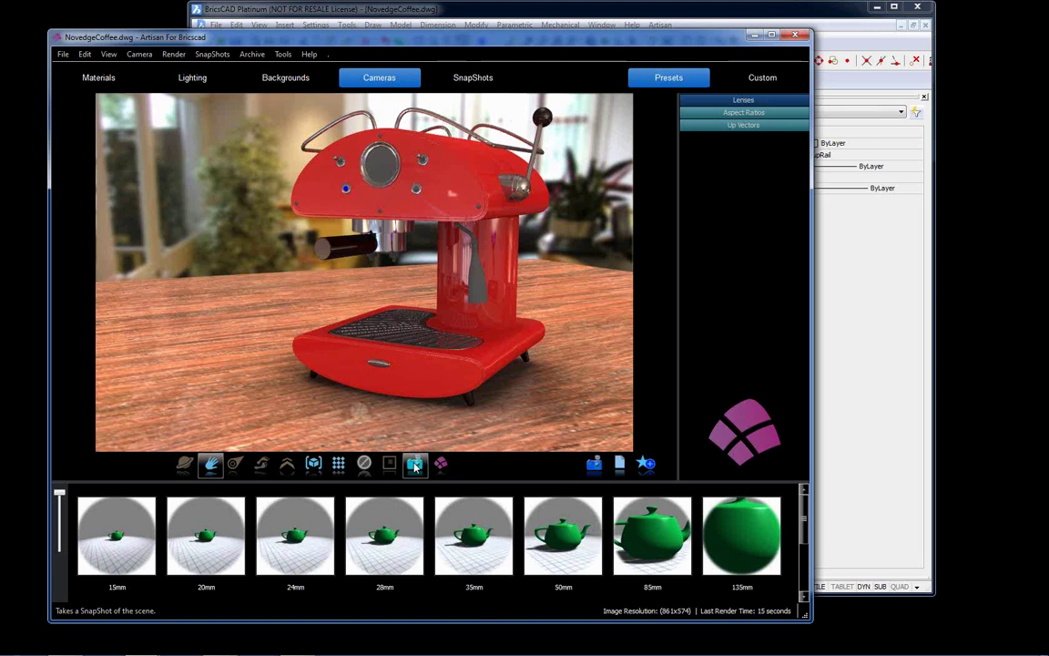
Step: Restore the turquoise NovedgeCoffee3 SnapShot and adjust the camera position and direction
click(474, 78)
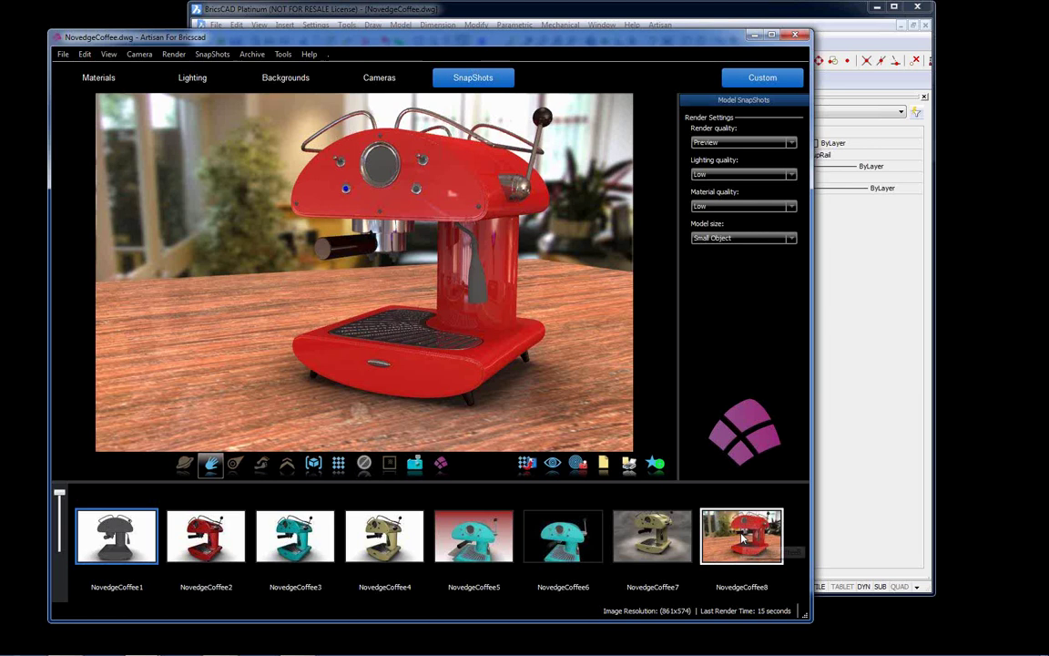
click(287, 542)
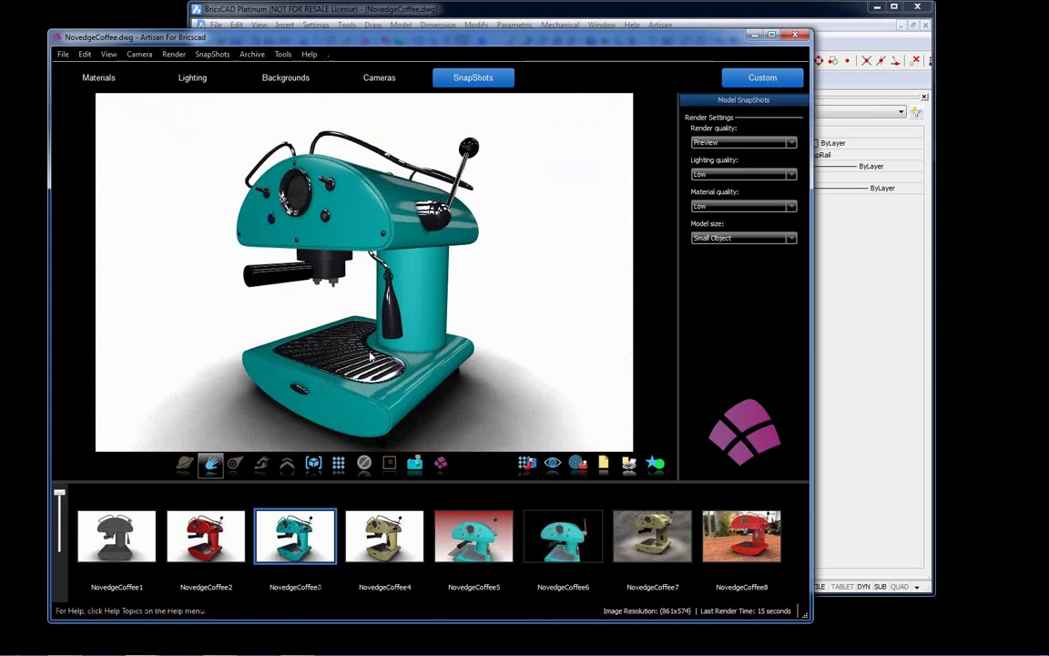
mouse_move(392, 356)
mouse_down()
mouse_move(403, 351)
mouse_move(377, 344)
mouse_up()
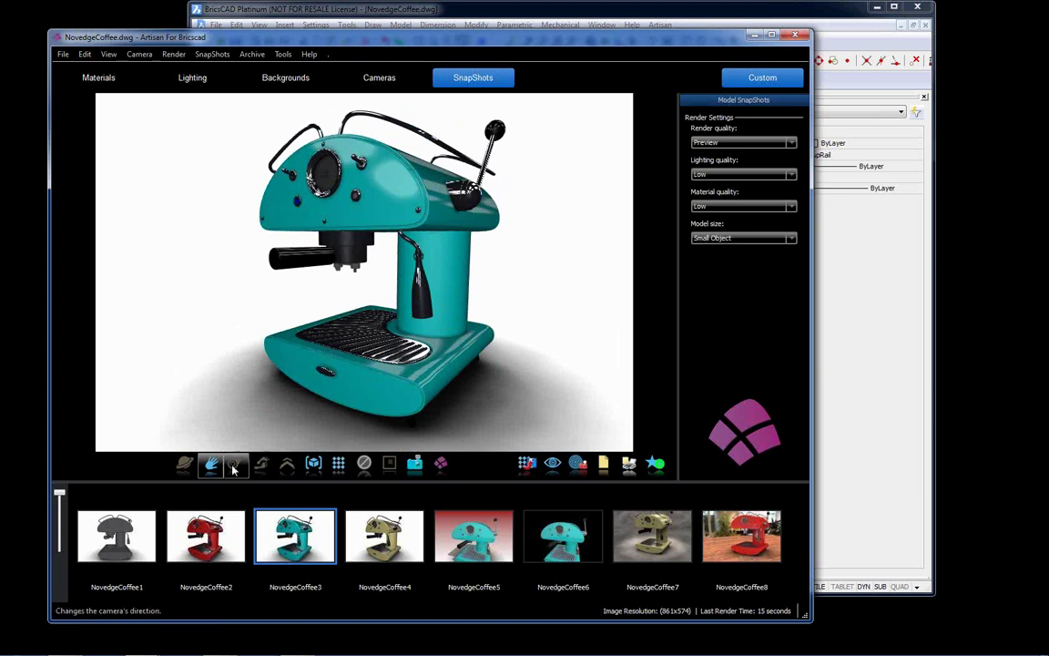
click(235, 462)
drag(346, 316, 334, 325)
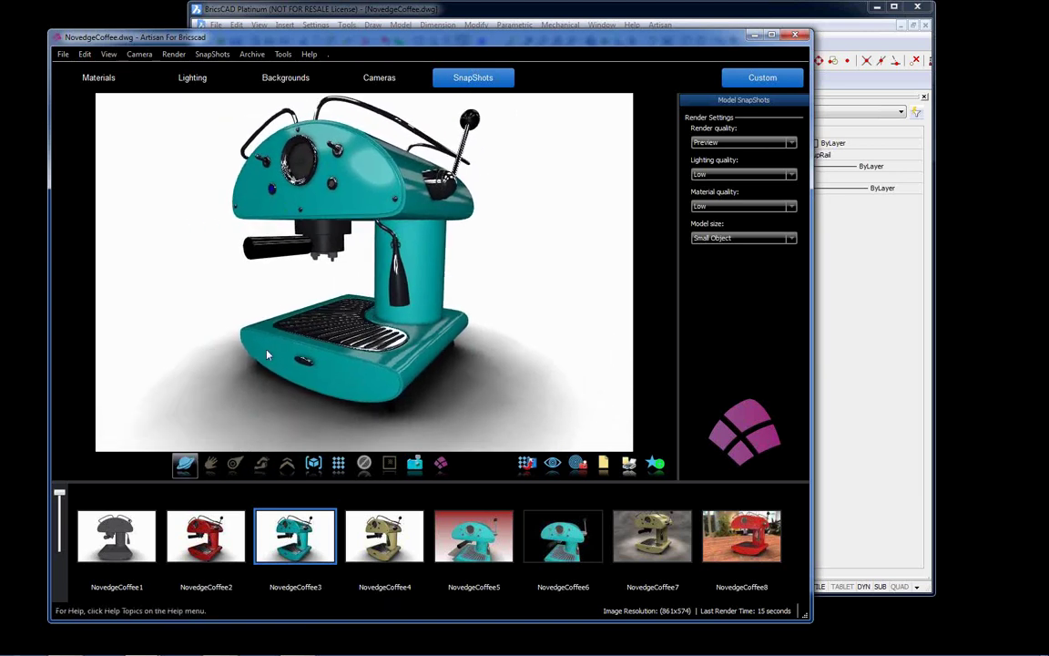
Step: Restore the NovedgeCoffee8 SnapShot and pan the red coffee machine across the wooden tabletop
drag(266, 352, 258, 316)
drag(756, 545, 460, 343)
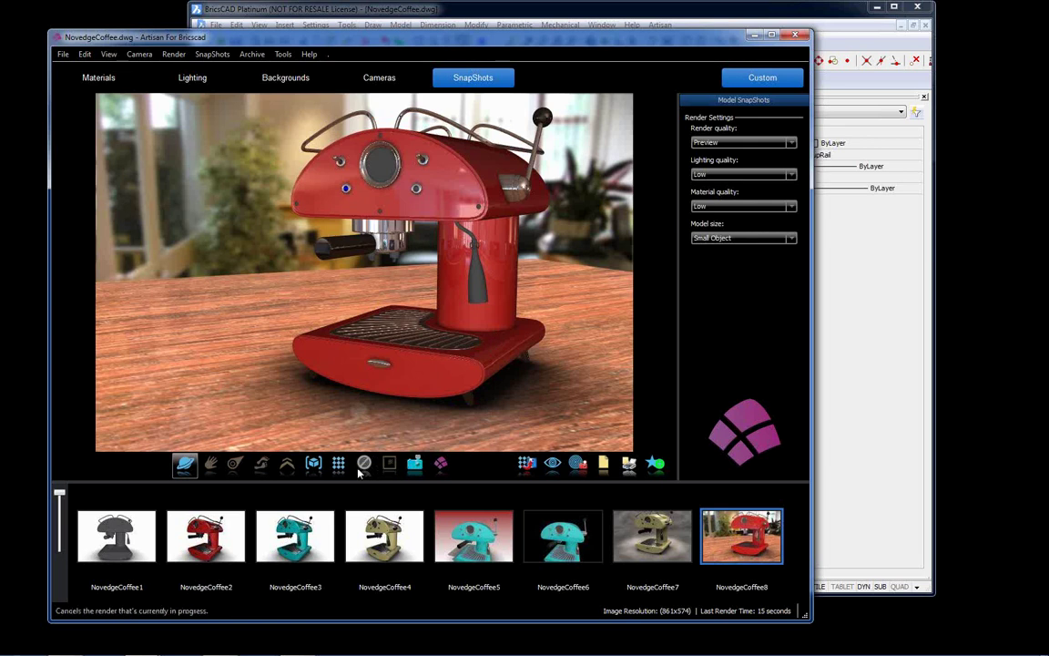
click(210, 463)
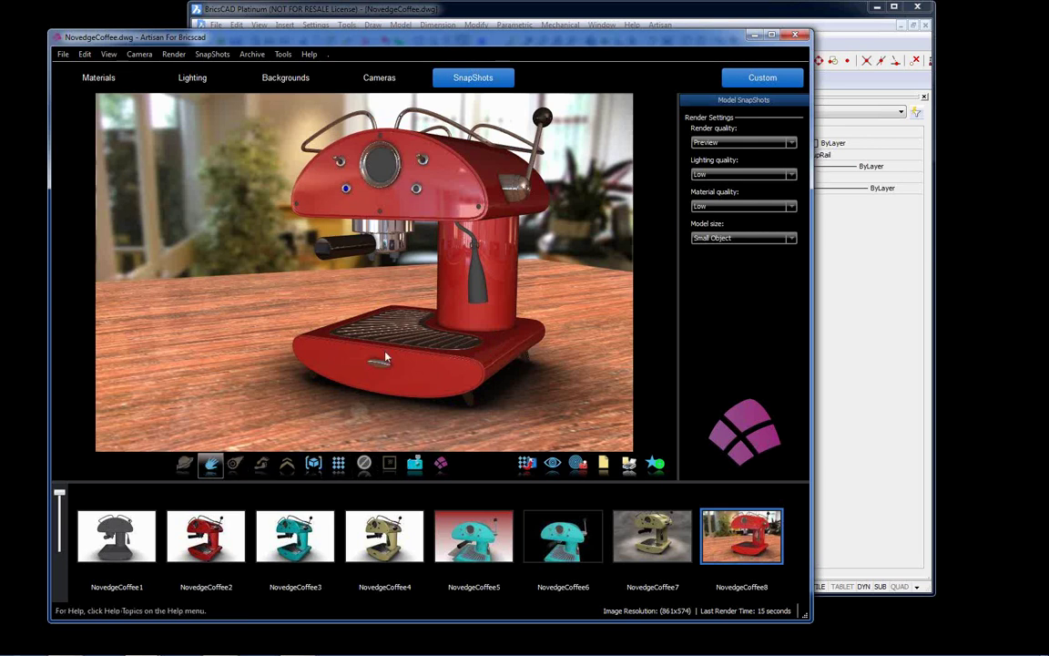
drag(393, 356, 365, 358)
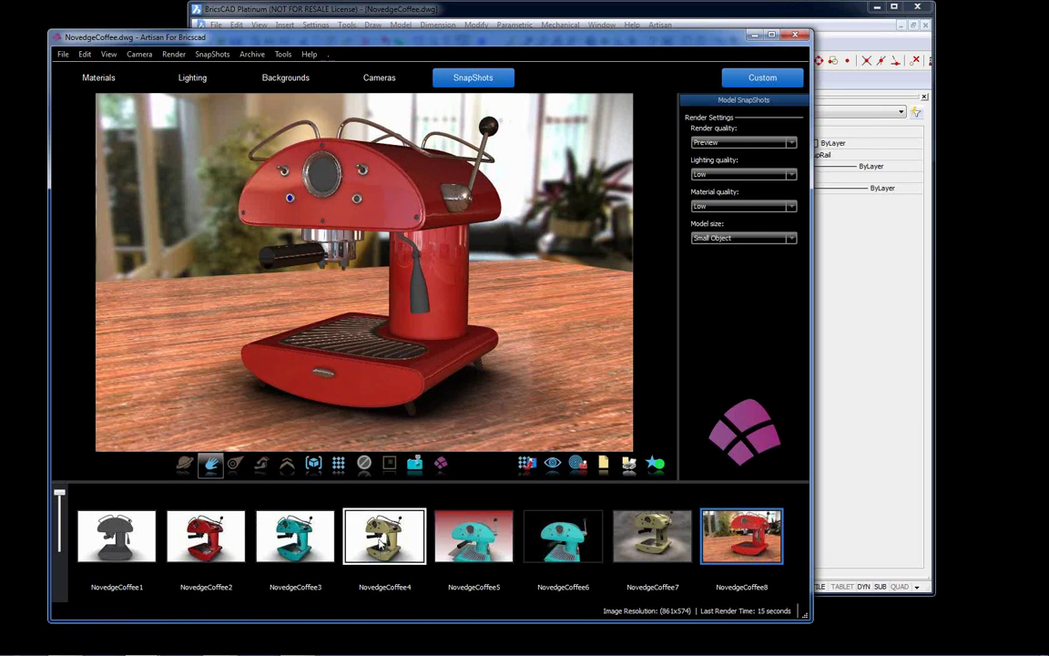
Step: Restore the cream NovedgeCoffee4 SnapShot and try the custom Studio 2 backgrounds, applying Studio2 - 1 and finally Studio2 - 2
click(385, 538)
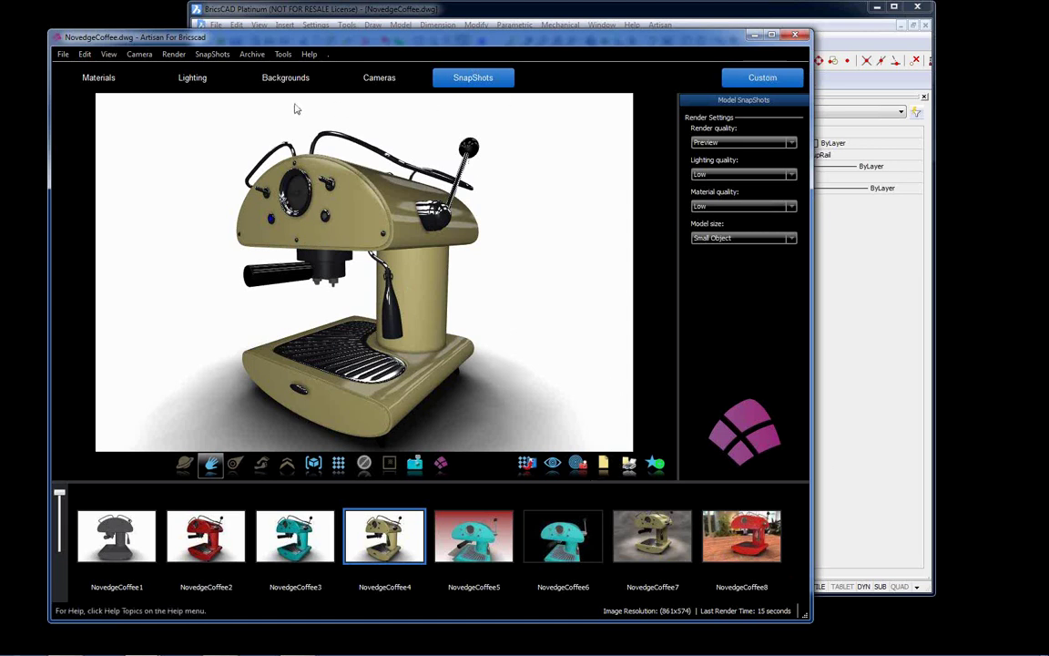
click(277, 77)
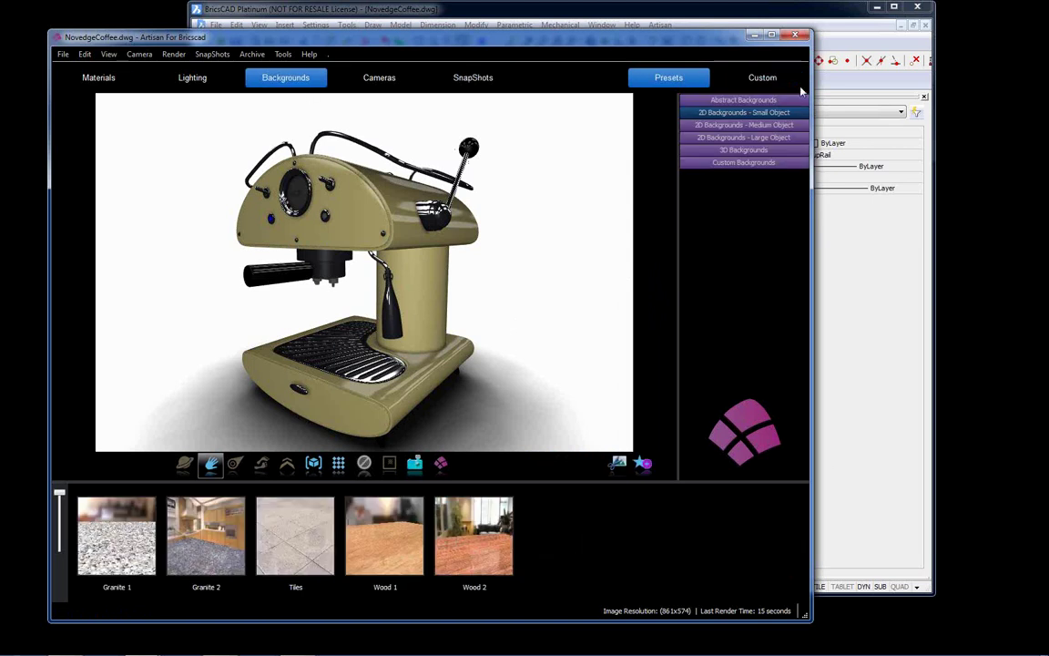
click(765, 79)
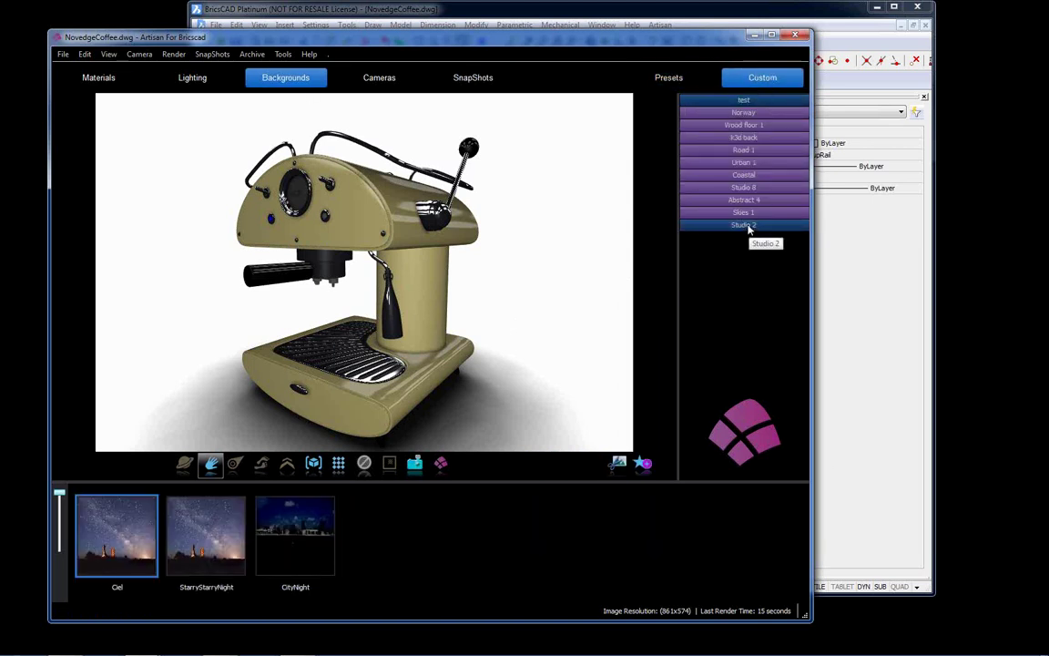
click(747, 226)
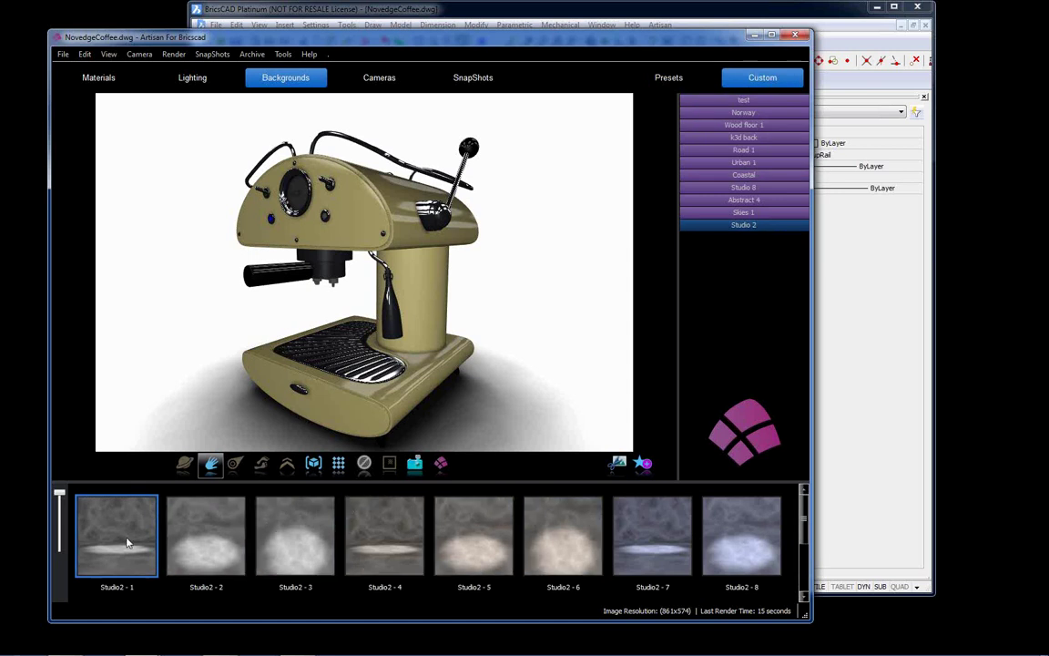
drag(129, 542, 453, 340)
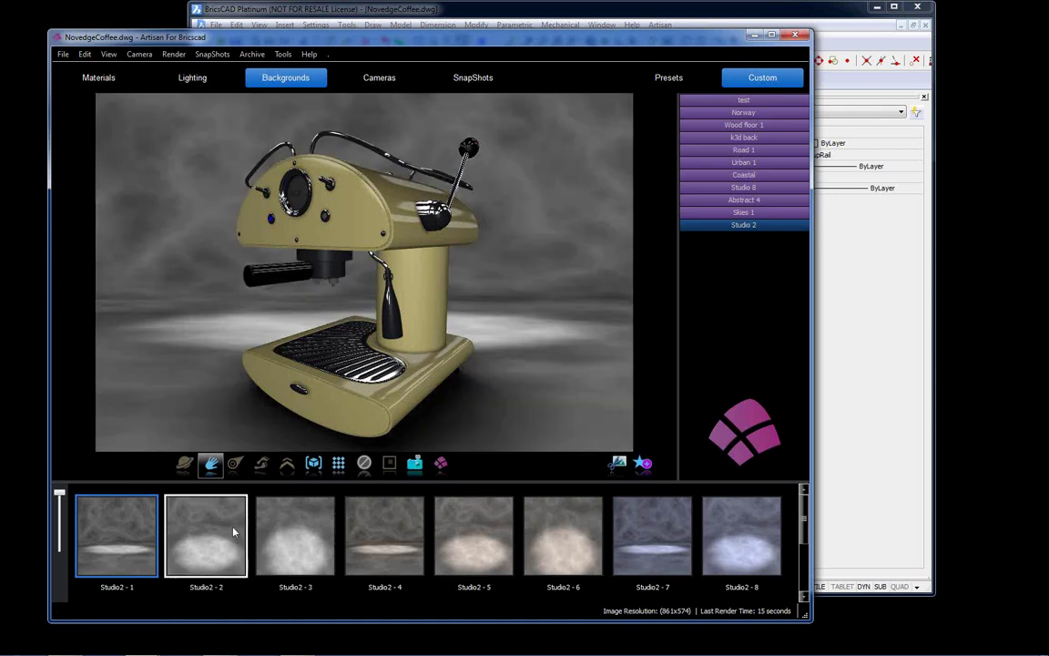
drag(219, 537, 551, 357)
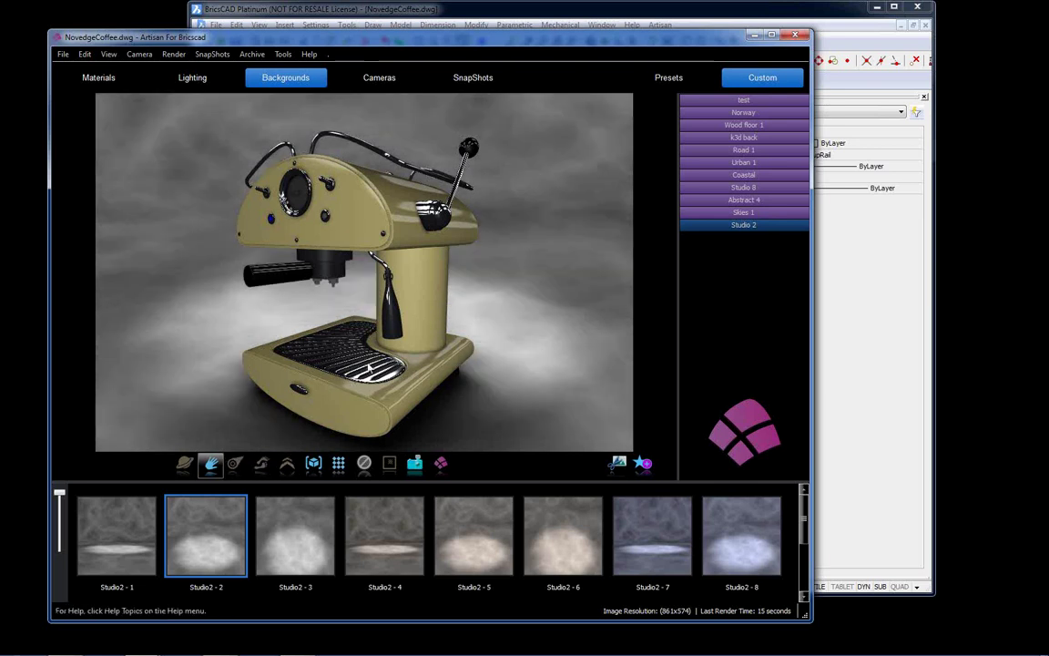
Step: Reframe the coffee machine smaller and from its opposite side on the lit studio floor, and render the scene
scroll(368, 368, down, 1)
scroll(369, 368, down, 2)
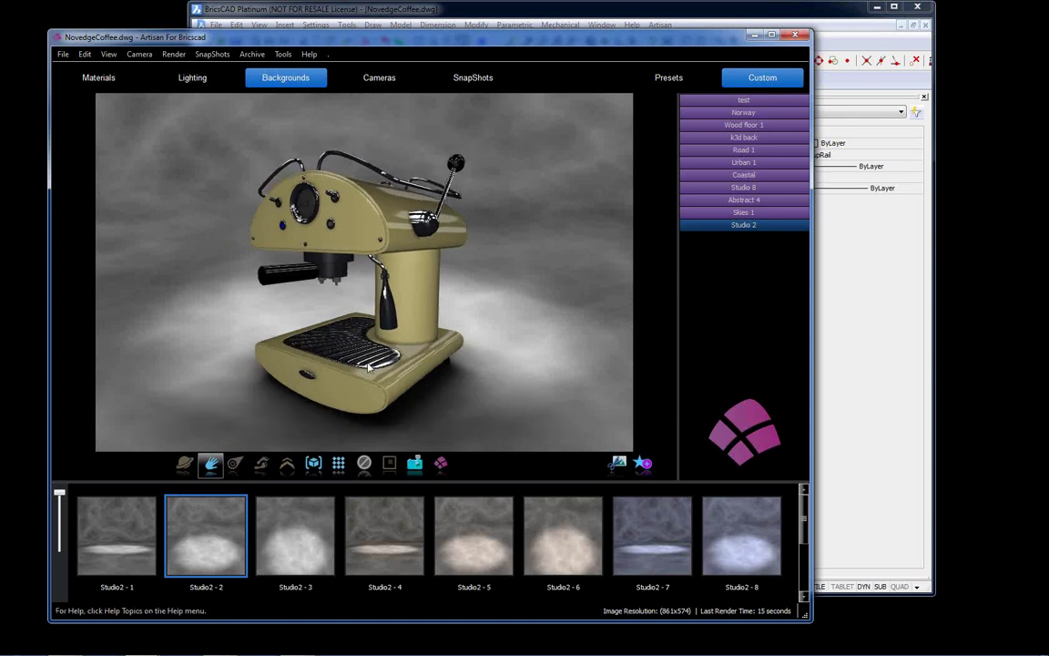
click(184, 462)
drag(396, 346, 428, 365)
click(210, 466)
mouse_move(357, 381)
mouse_down()
mouse_move(358, 369)
mouse_move(350, 389)
mouse_up()
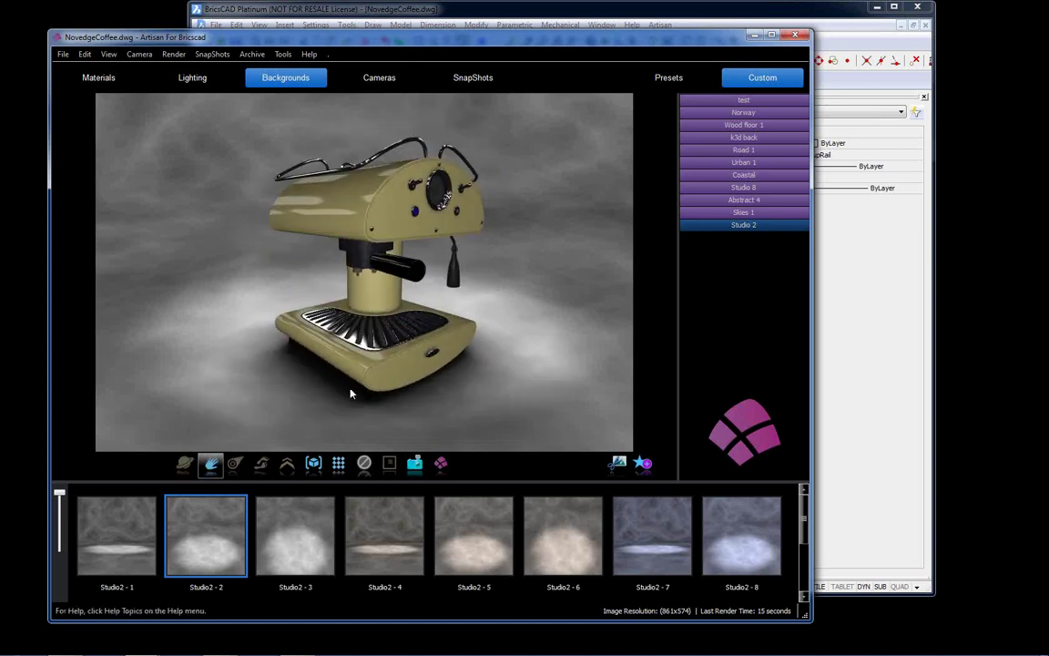
click(338, 465)
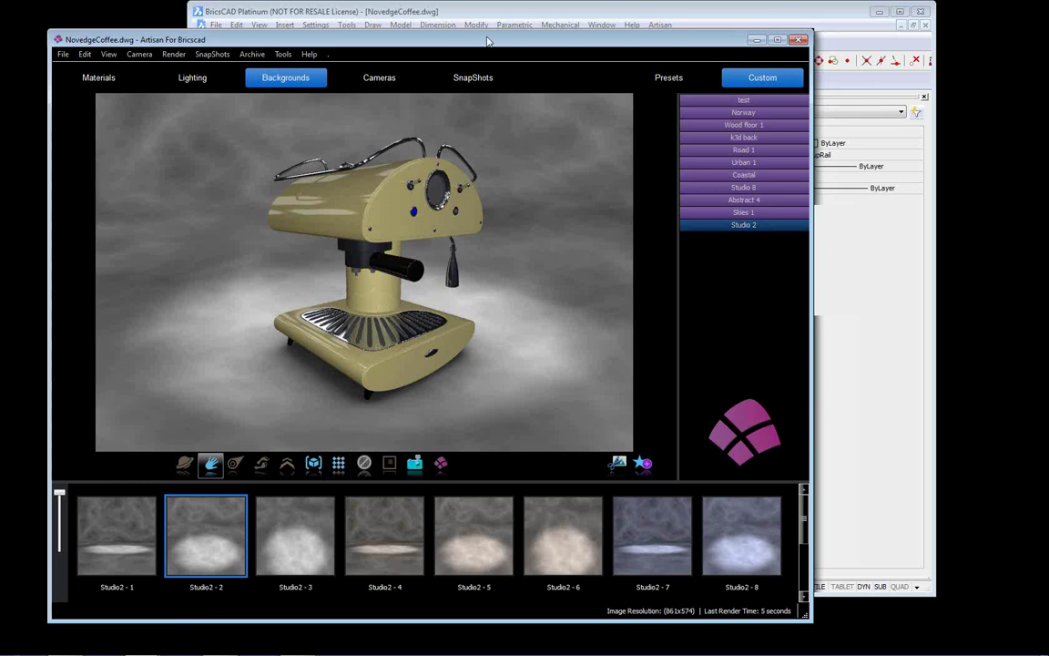
Step: Restore the red NovedgeCoffee2 SnapShot
drag(487, 41, 516, 40)
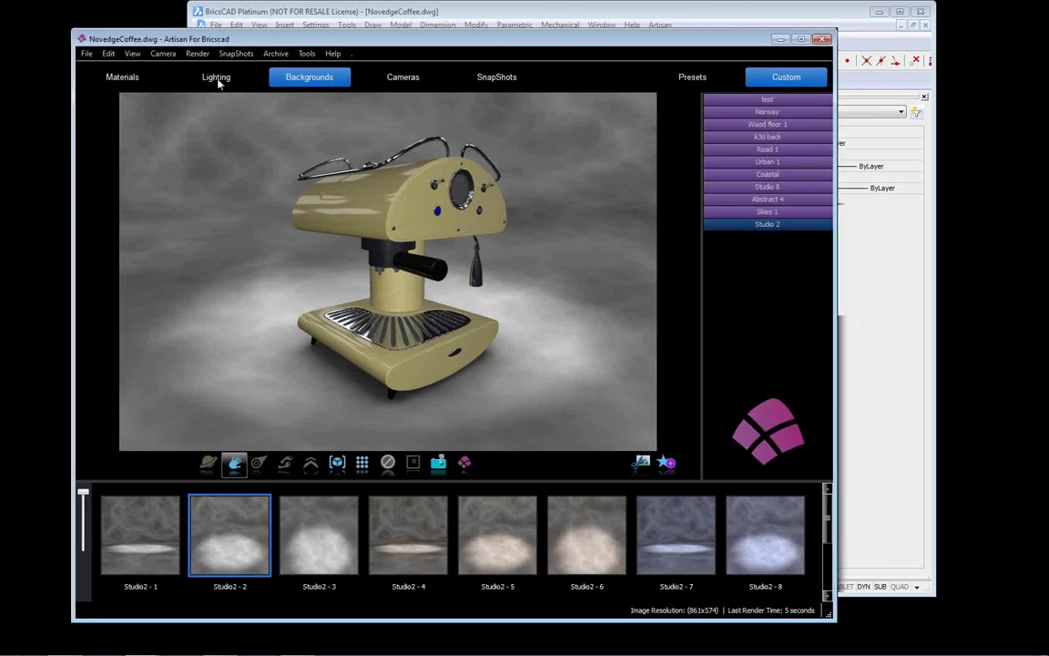
click(217, 78)
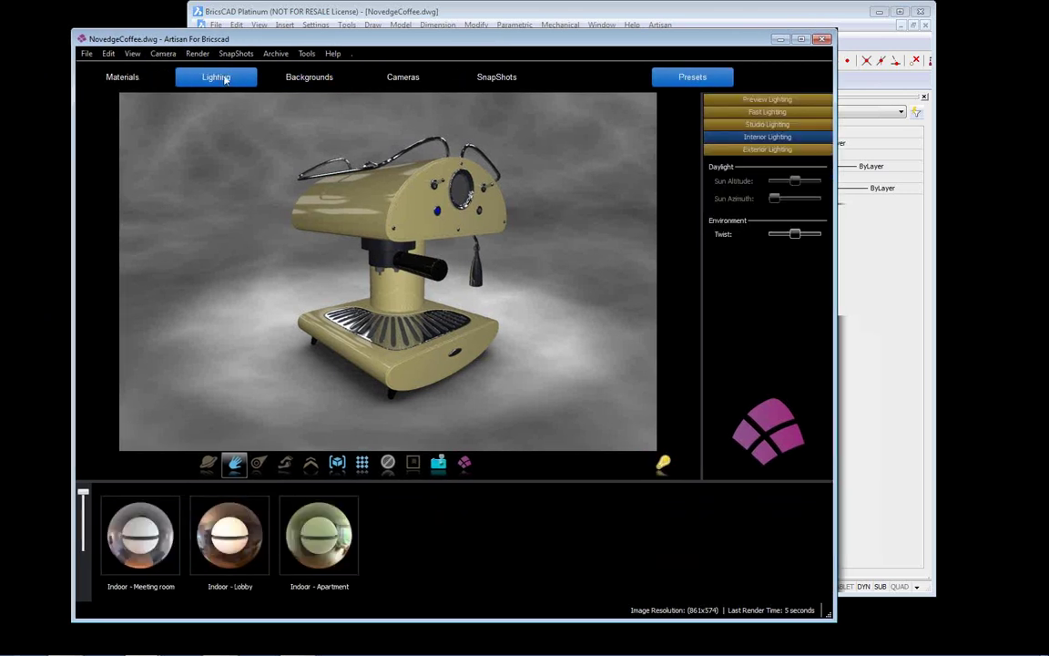
click(497, 79)
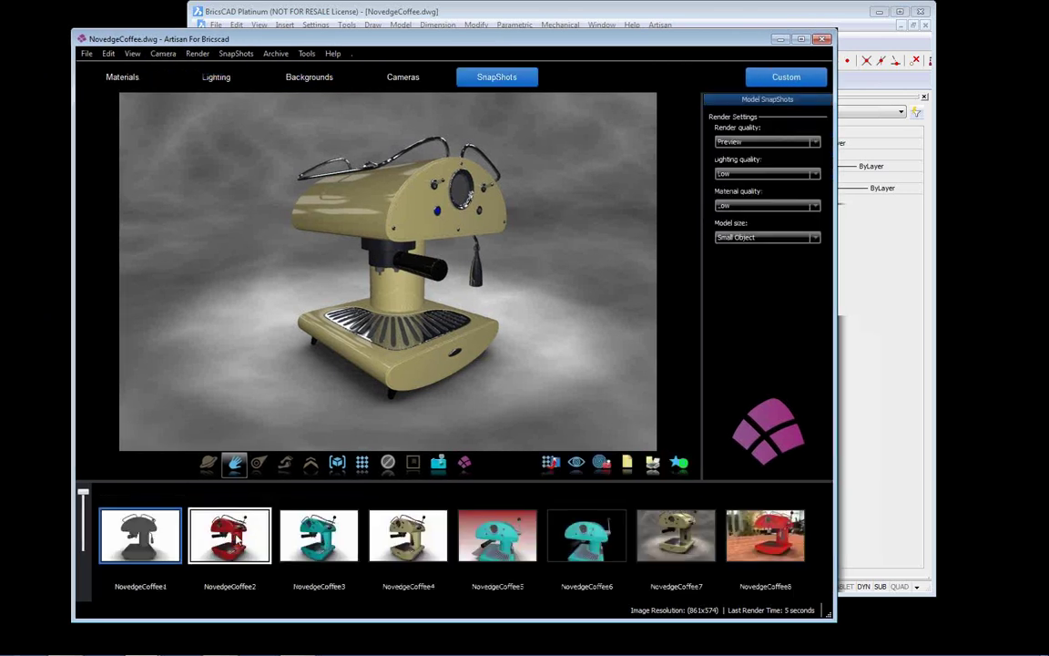
drag(253, 519, 369, 355)
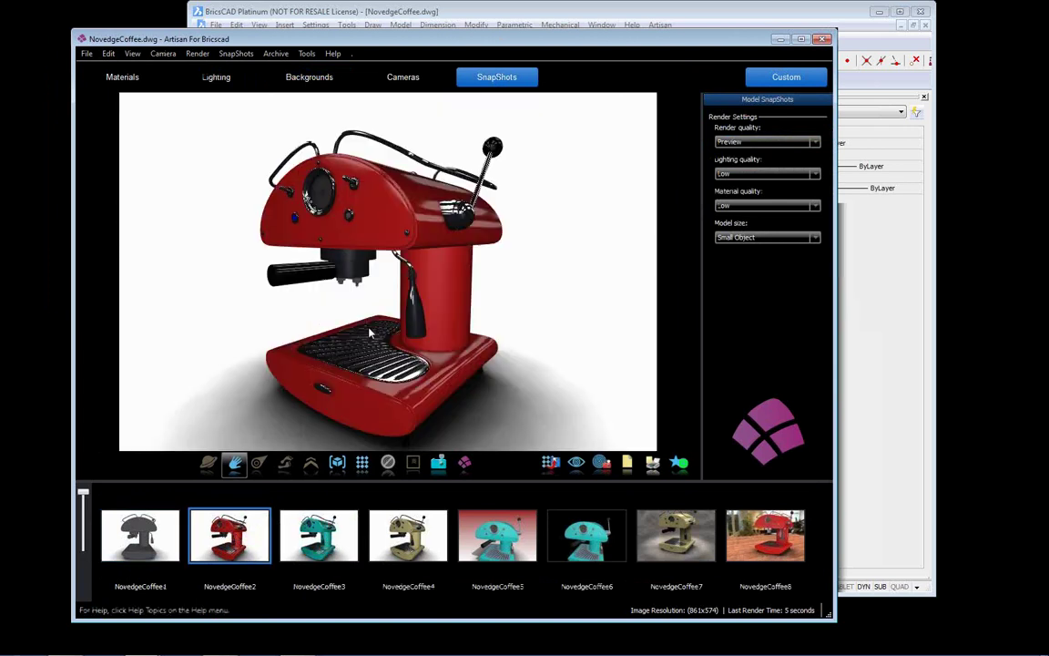
Step: Switch to BricsCAD, select the cup rail mesh and turn off its CupRail layer
click(553, 10)
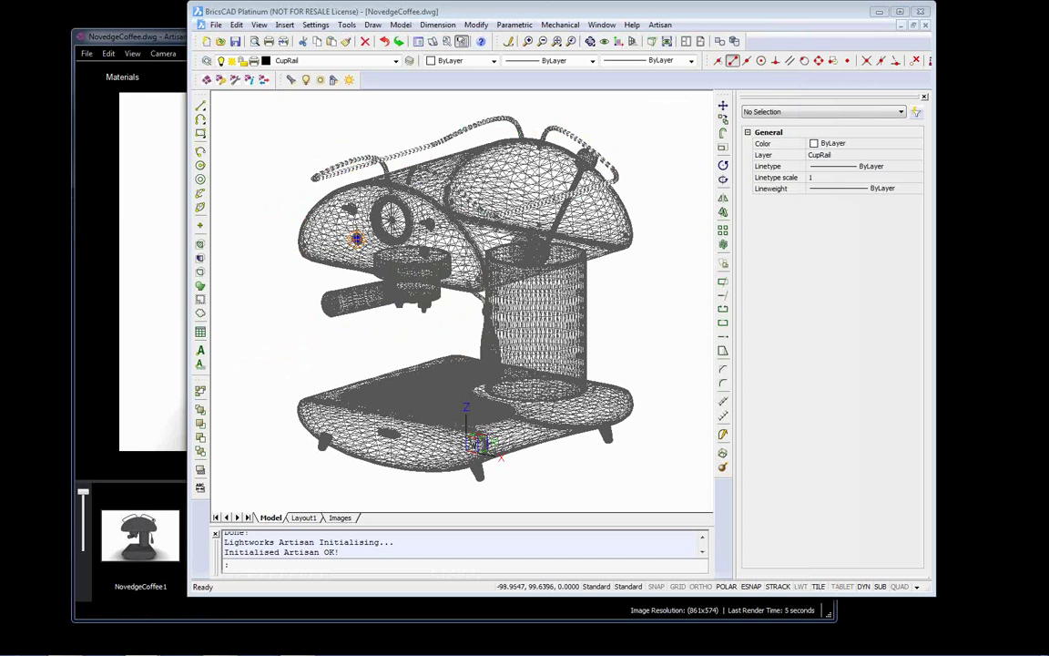
click(345, 156)
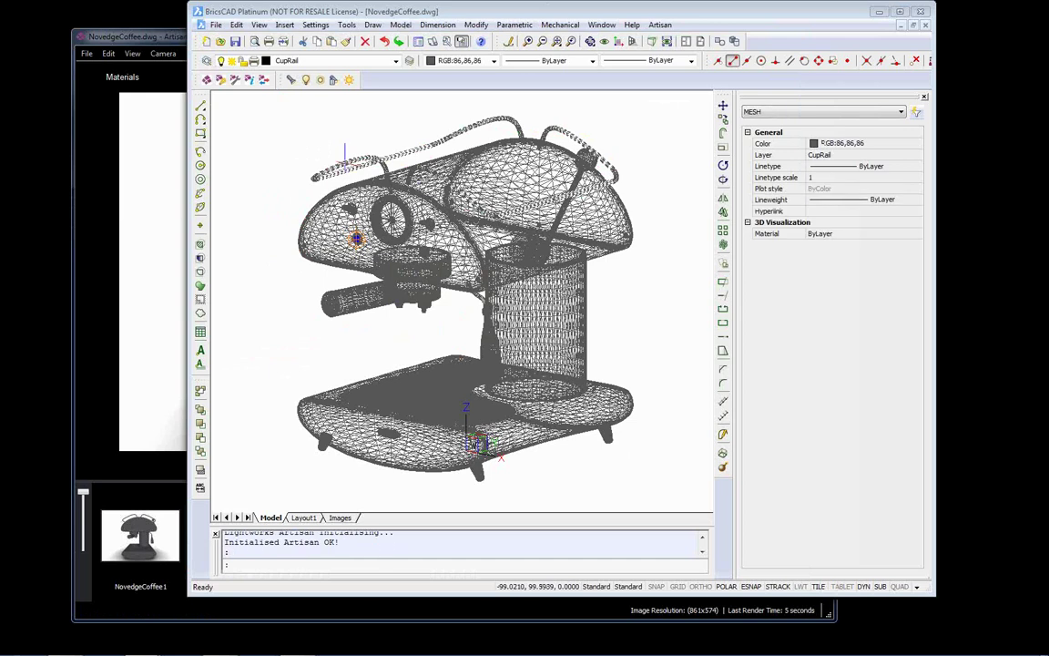
click(227, 62)
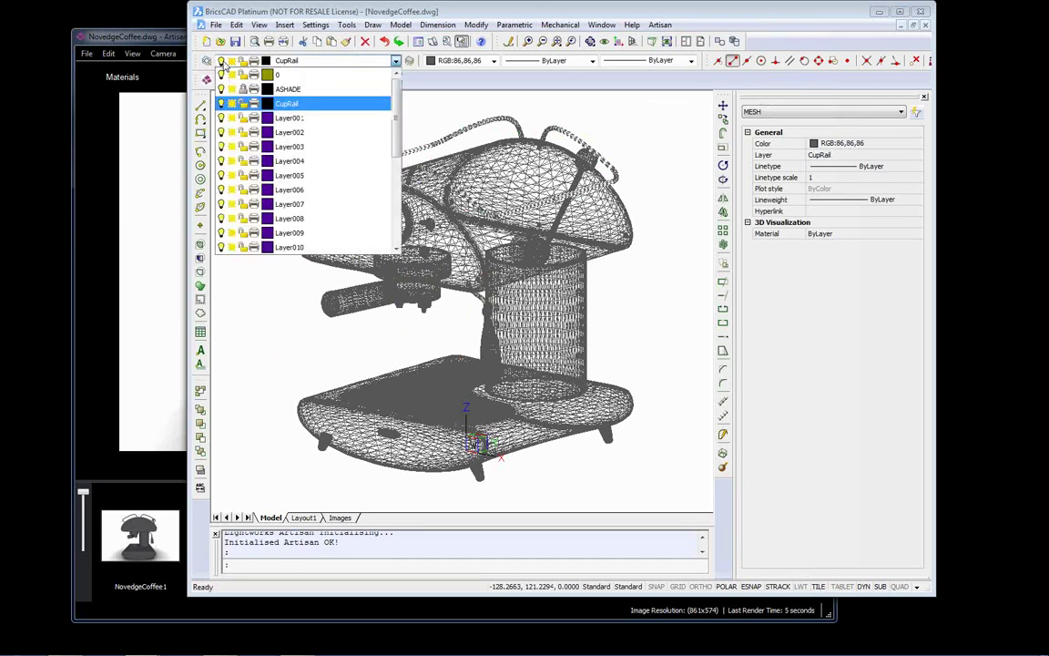
click(220, 104)
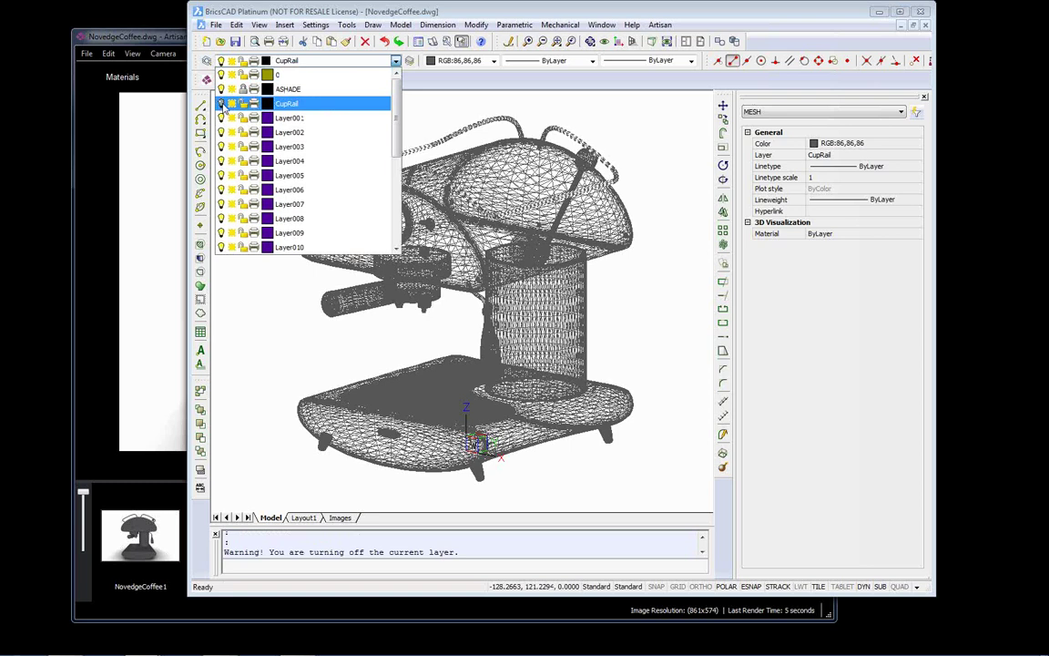
click(408, 113)
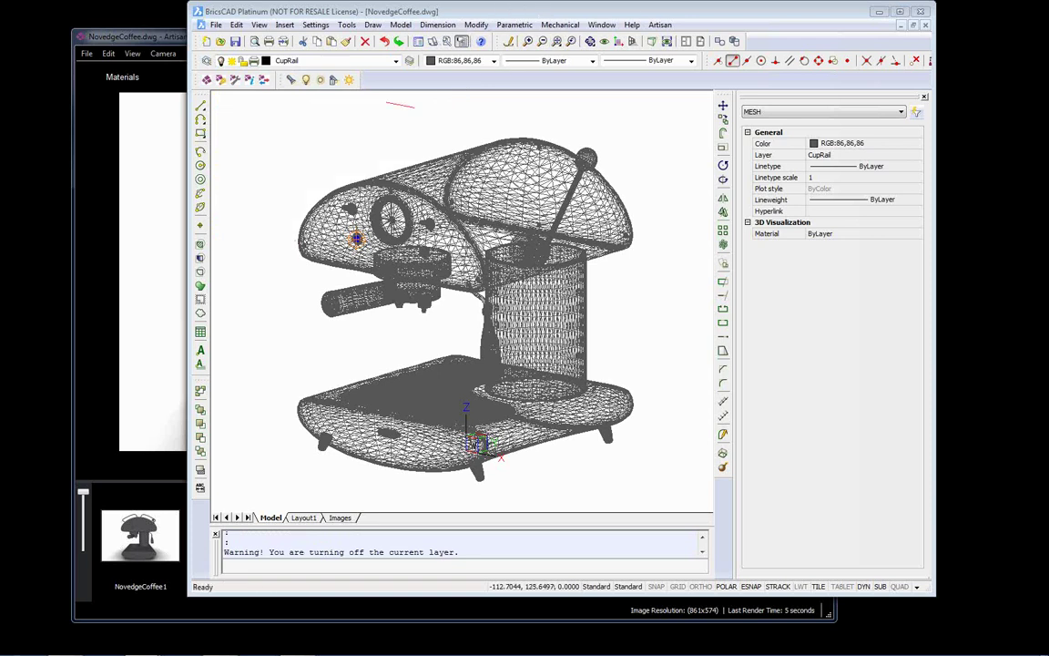
Step: Synchronise the changed geometry with Artisan and switch back to the Artisan window
click(264, 82)
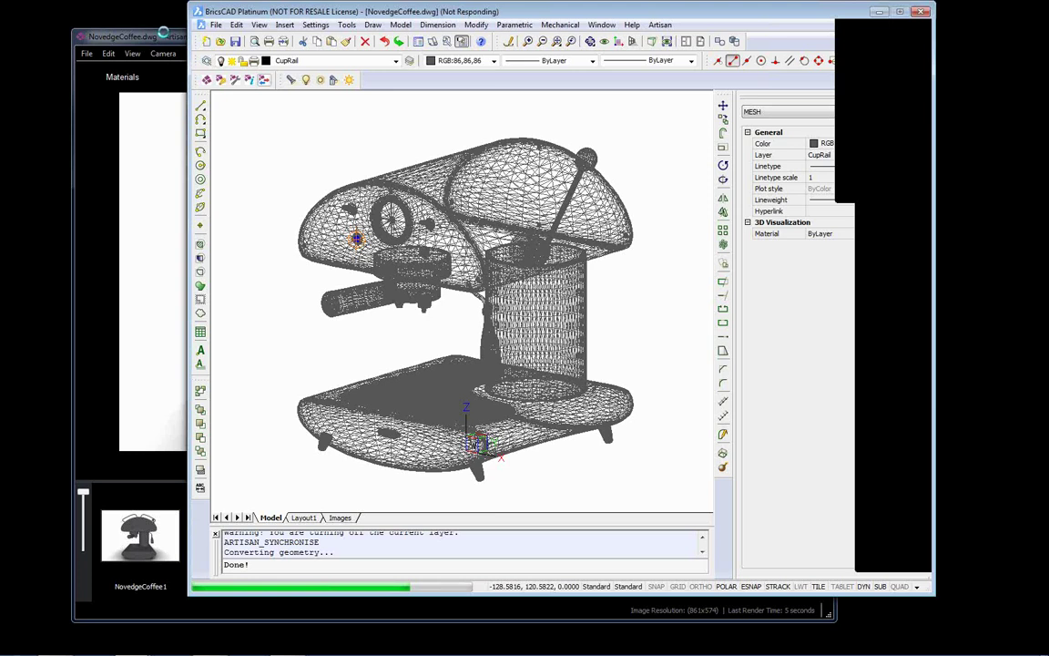
click(159, 38)
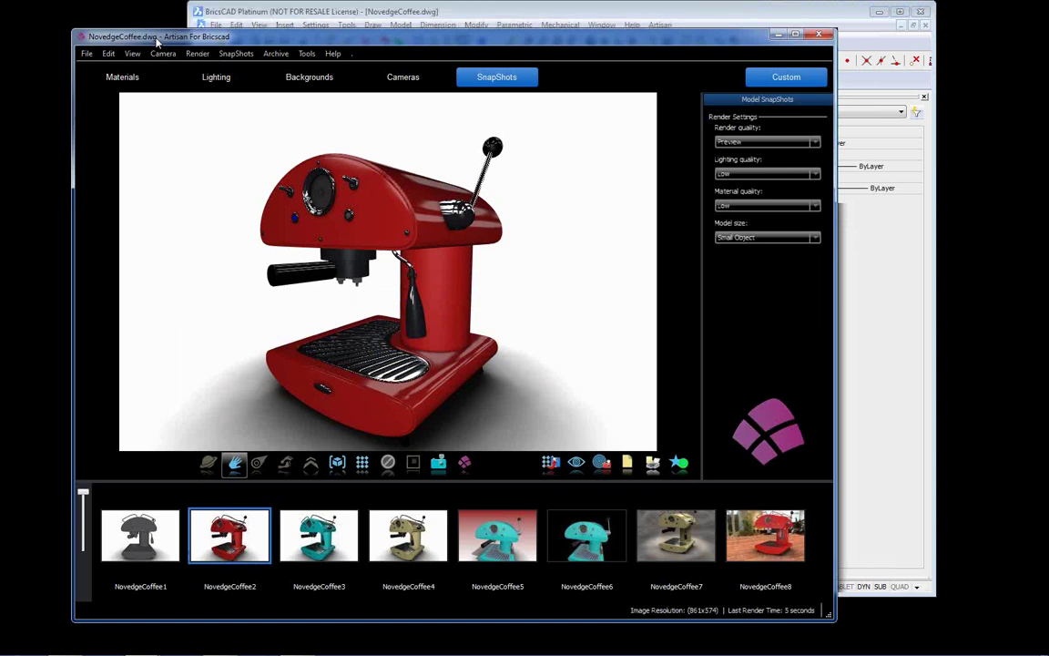
click(156, 40)
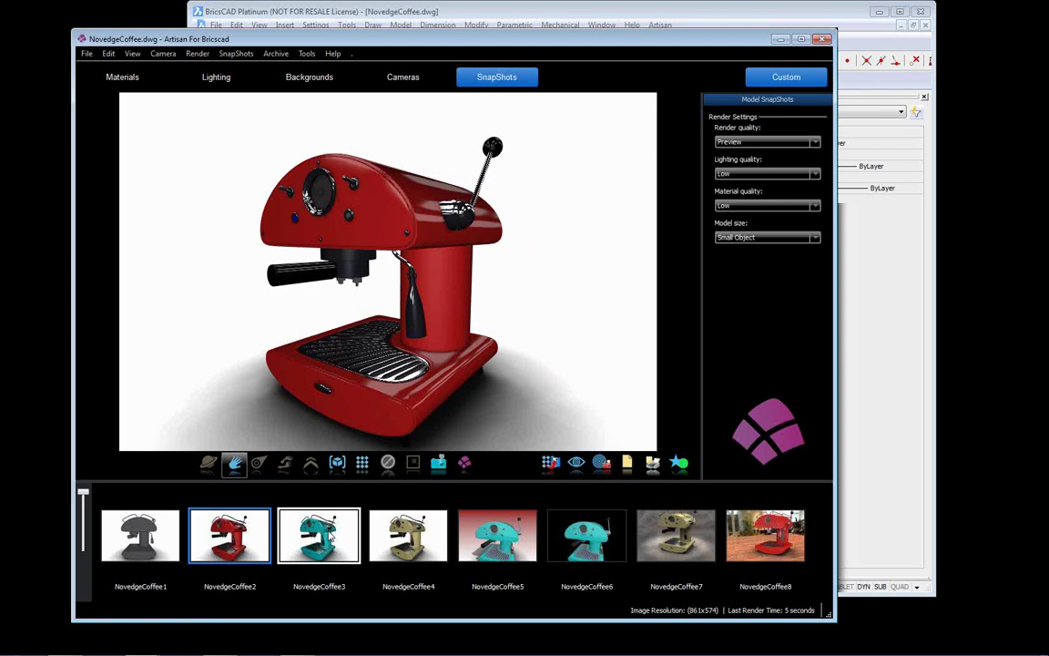
Step: Restore the turquoise NovedgeCoffee3 SnapShot, followed by the NovedgeCoffee8 tabletop SnapShot, using the updated model
drag(331, 537, 484, 424)
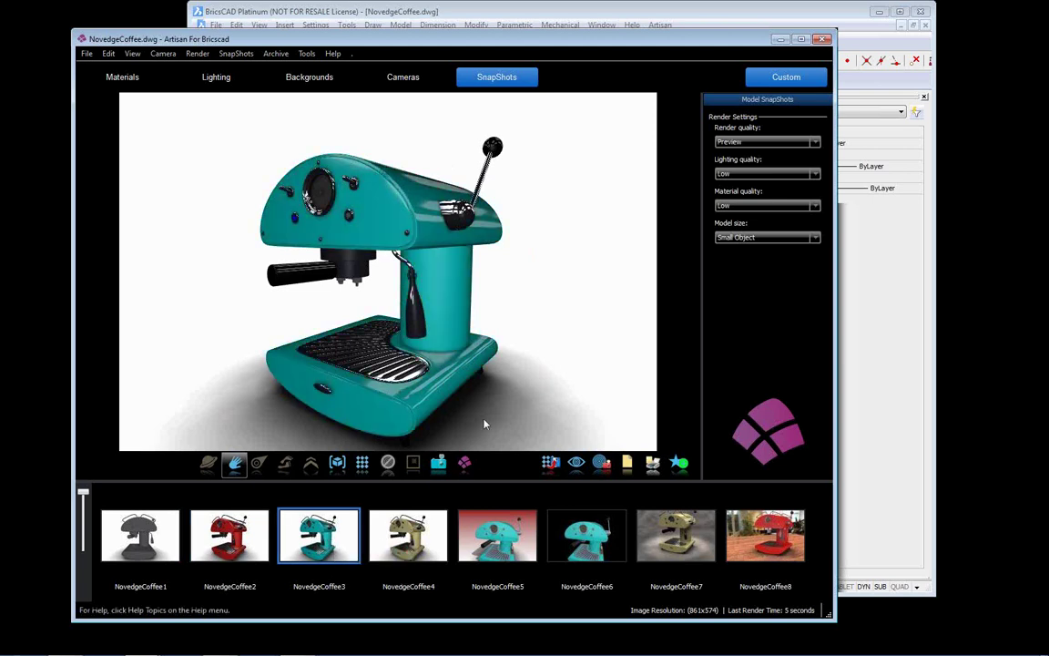
drag(773, 538, 398, 299)
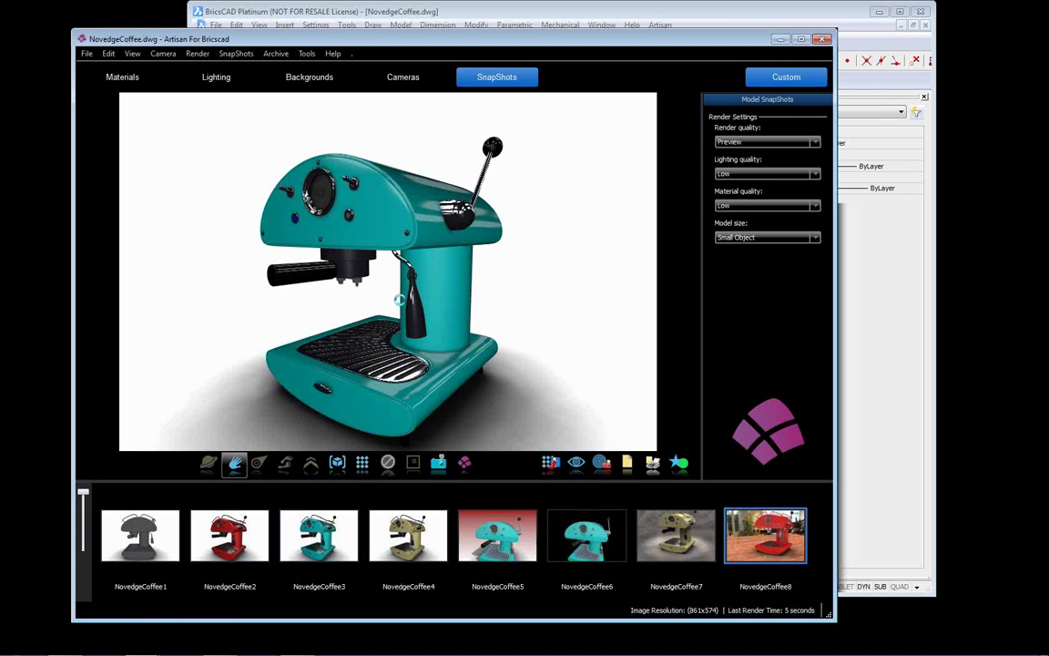
drag(398, 299, 451, 295)
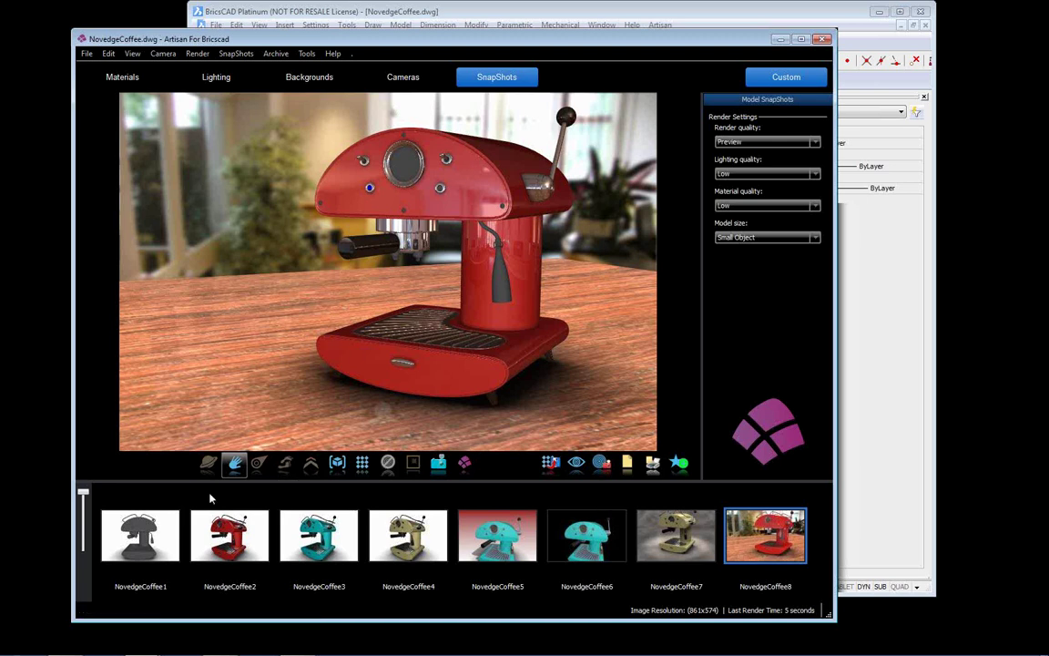
Step: Review the batch render settings for the NovedgeCoffee2, NovedgeCoffee3 and NovedgeCoffee4 SnapShots, and close them without rendering
drag(223, 501, 418, 562)
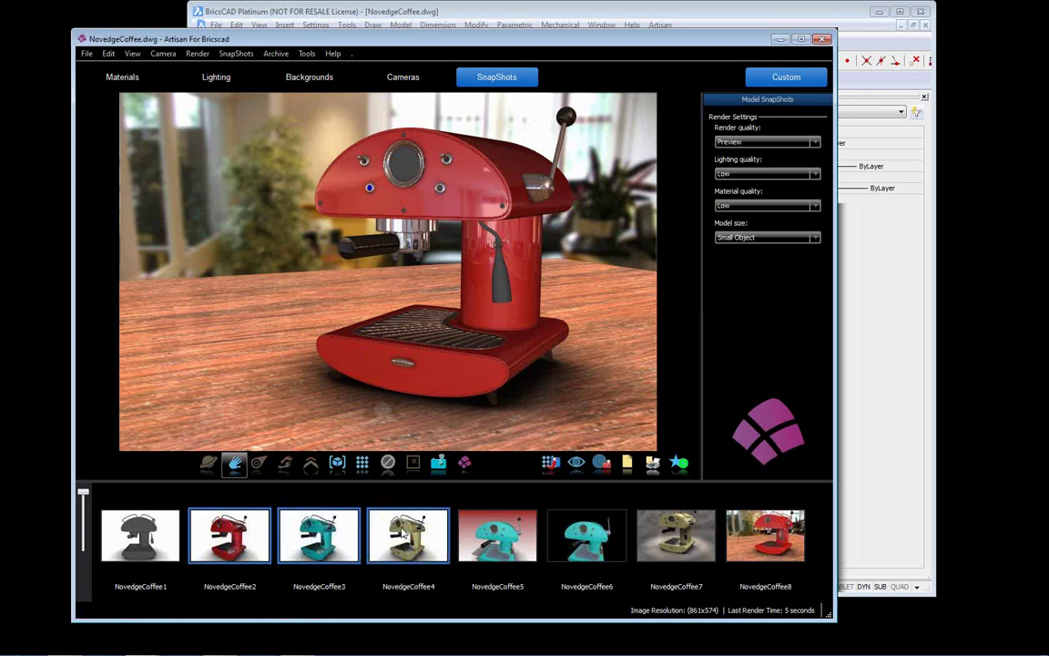
right_click(401, 532)
click(439, 540)
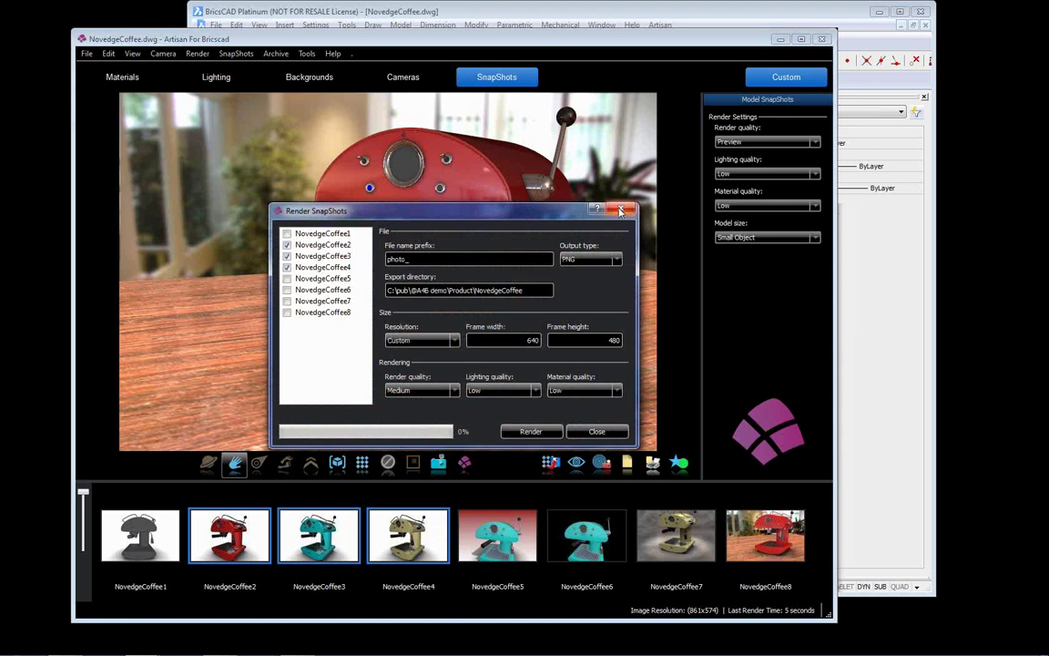
click(601, 431)
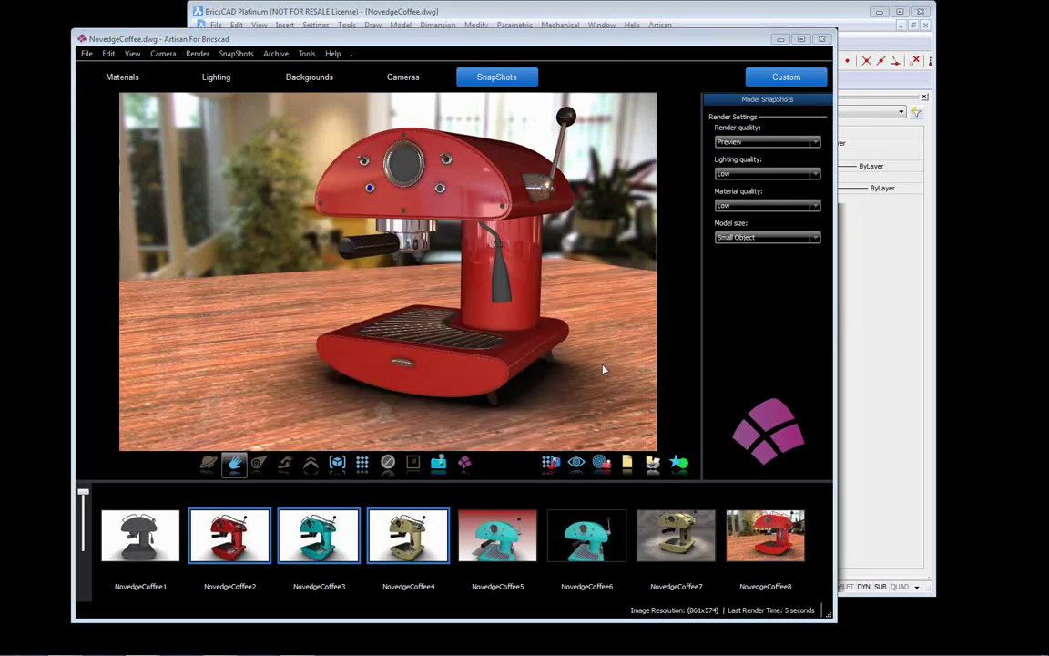
Step: Switch to BricsCAD to examine the rendered pictures on the Images layout against the model, and return to Artisan
click(435, 13)
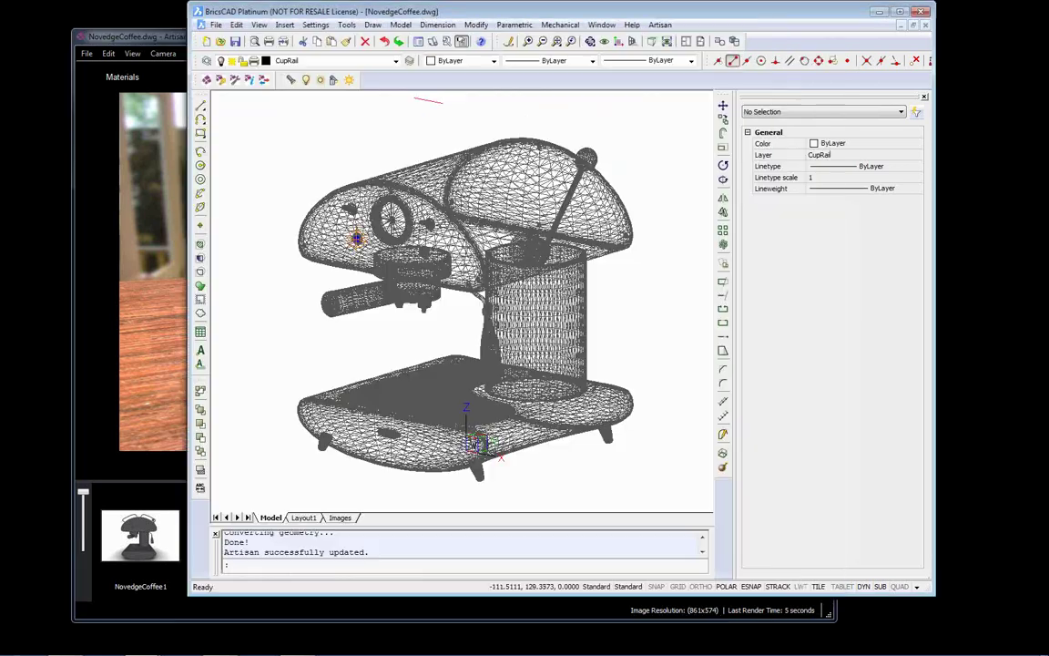
click(339, 517)
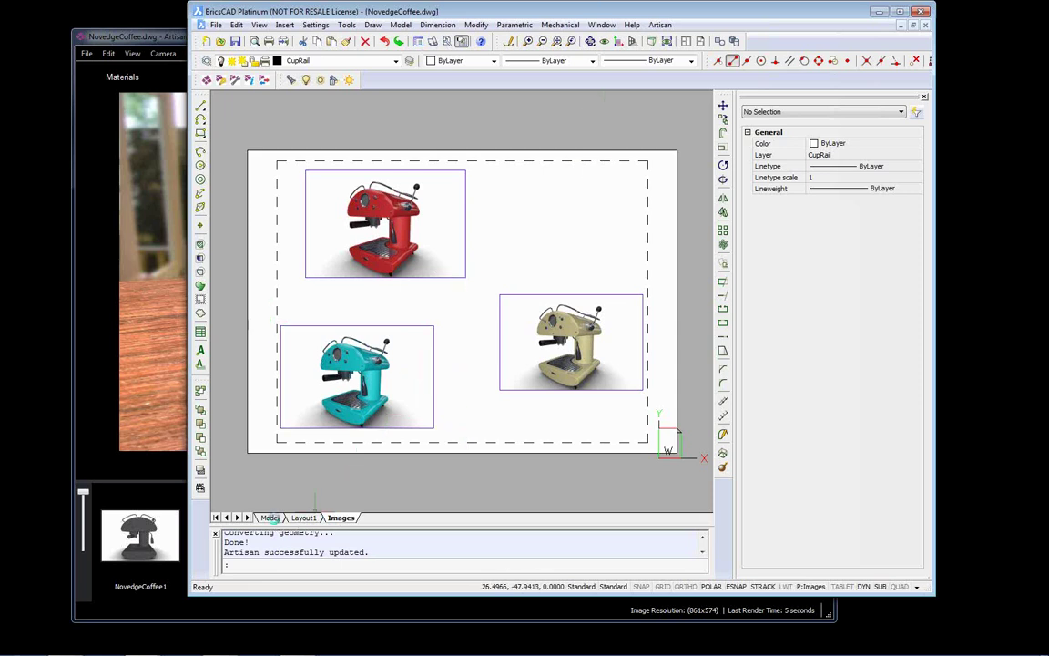
click(271, 518)
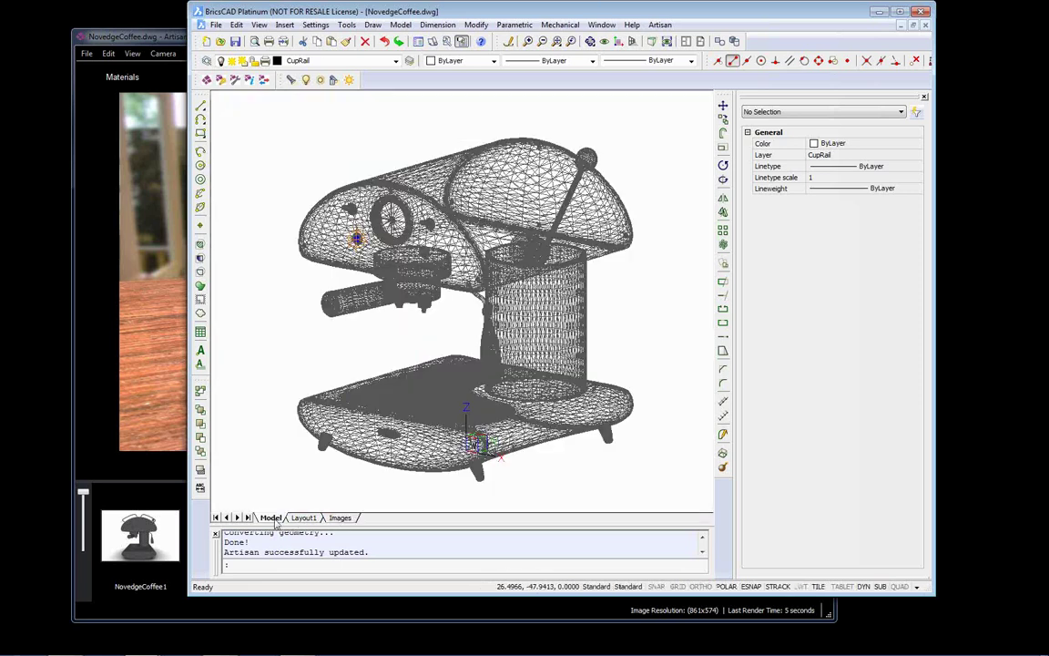
click(341, 517)
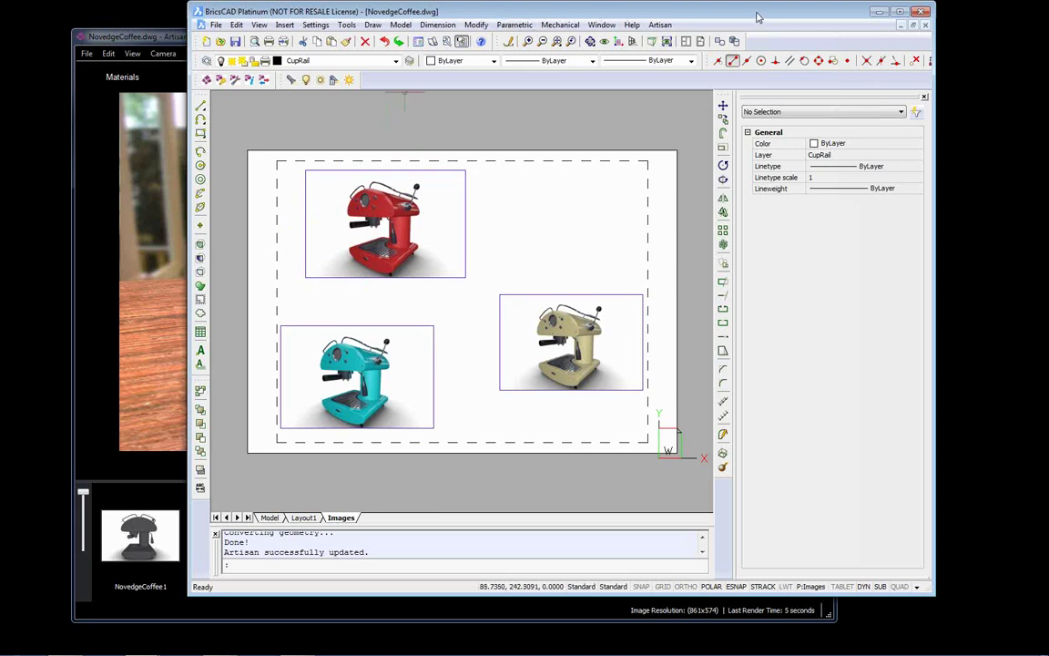
click(160, 37)
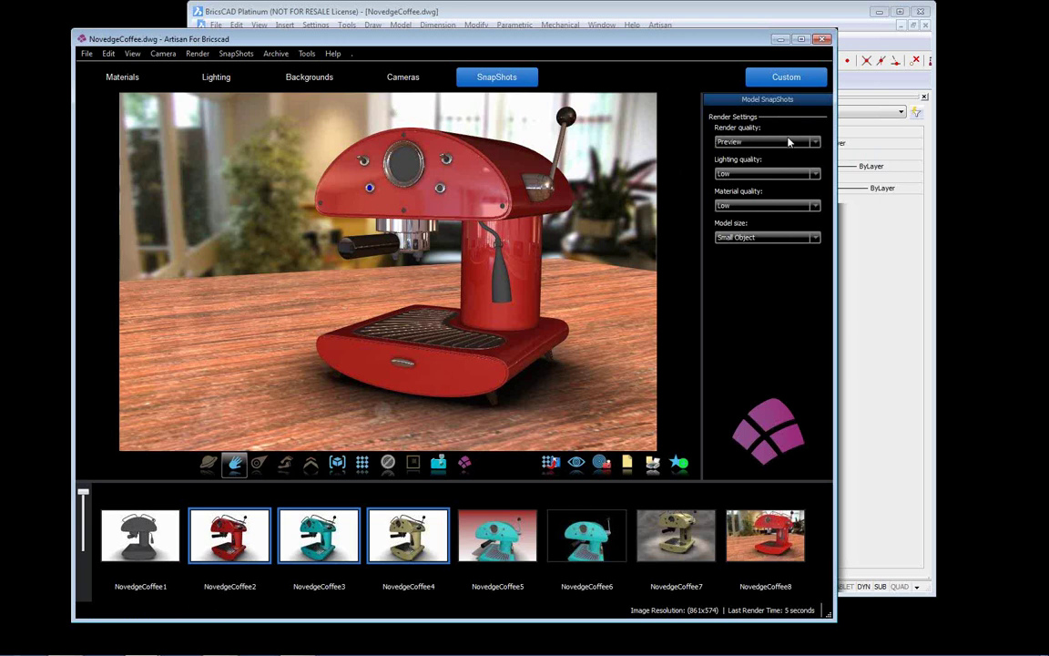
Step: Close Artisan without saving the changes and reposition the BricsCAD window
click(820, 40)
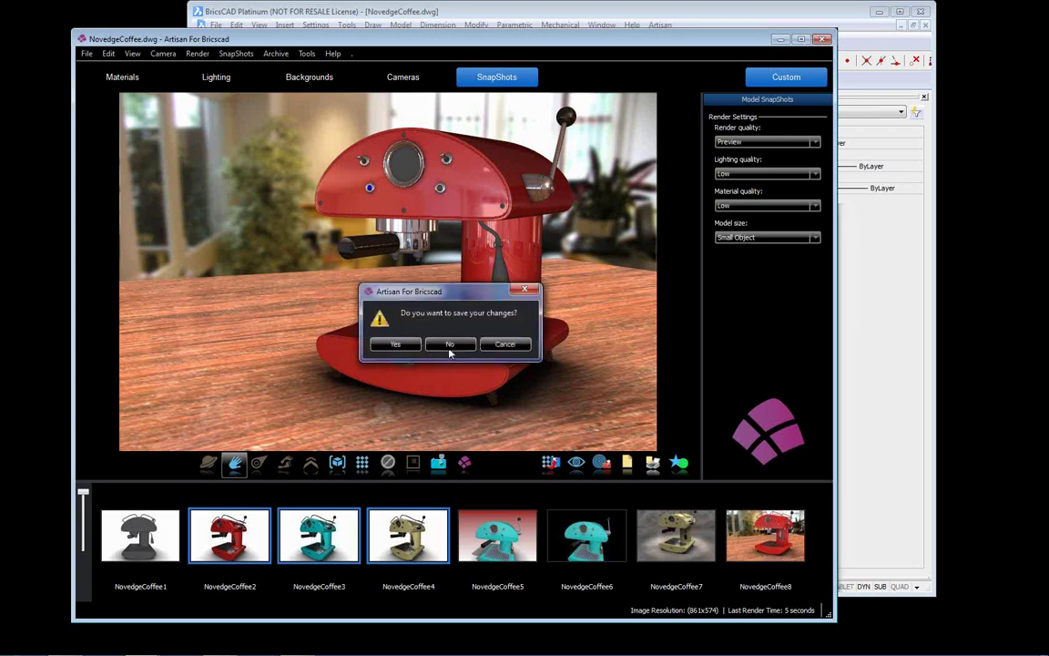
click(449, 344)
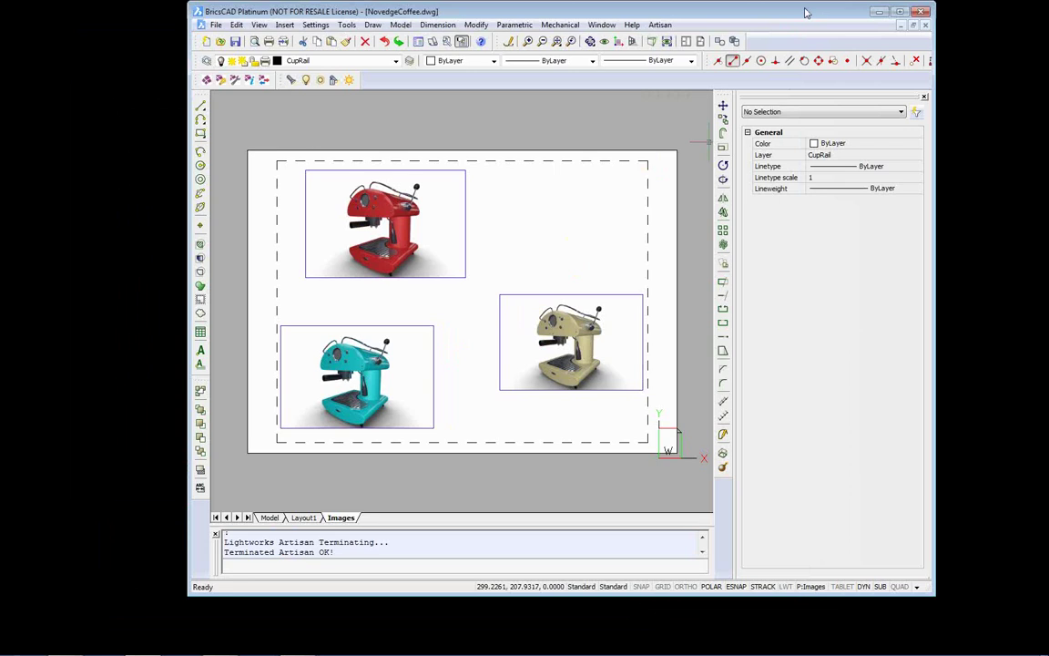
drag(806, 13, 770, 12)
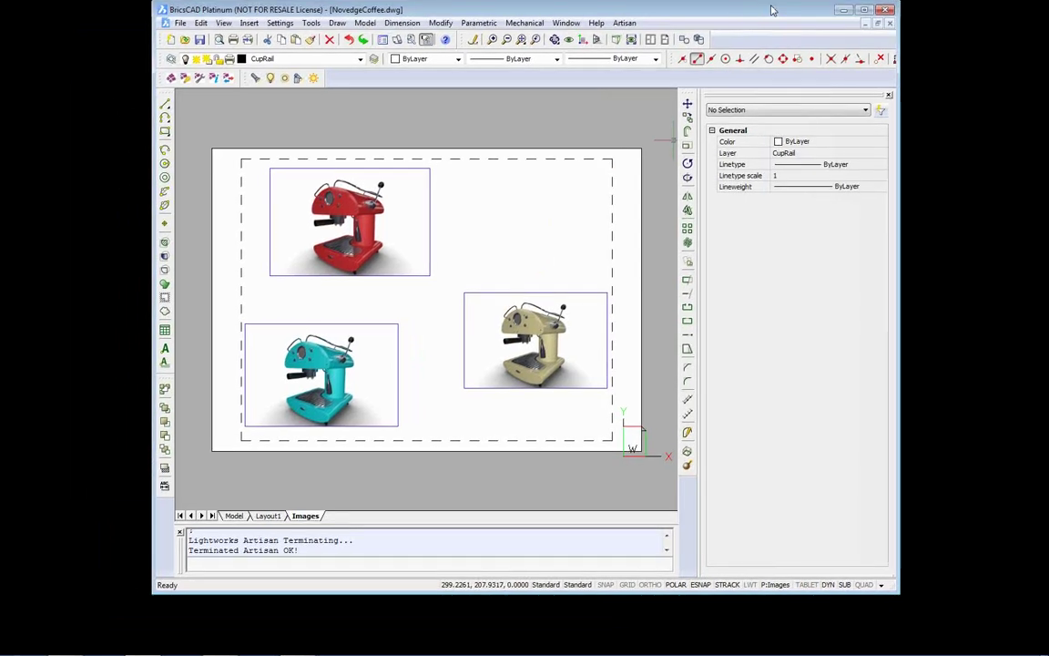
Step: Open the recently used architectural drawing pool_house2.DWG
click(179, 25)
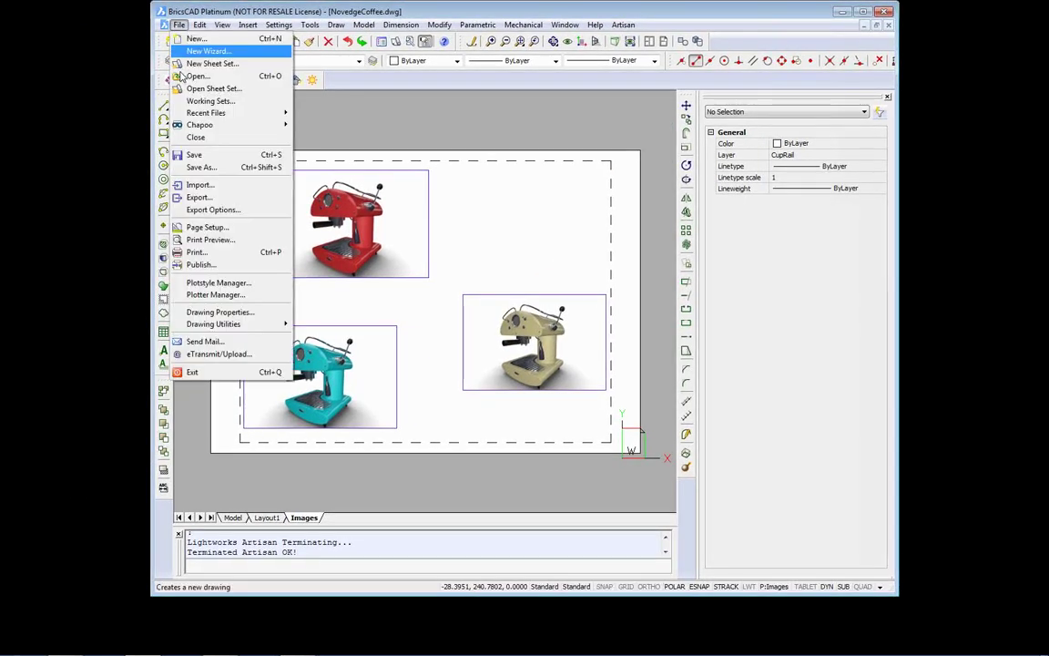
mouse_move(219, 112)
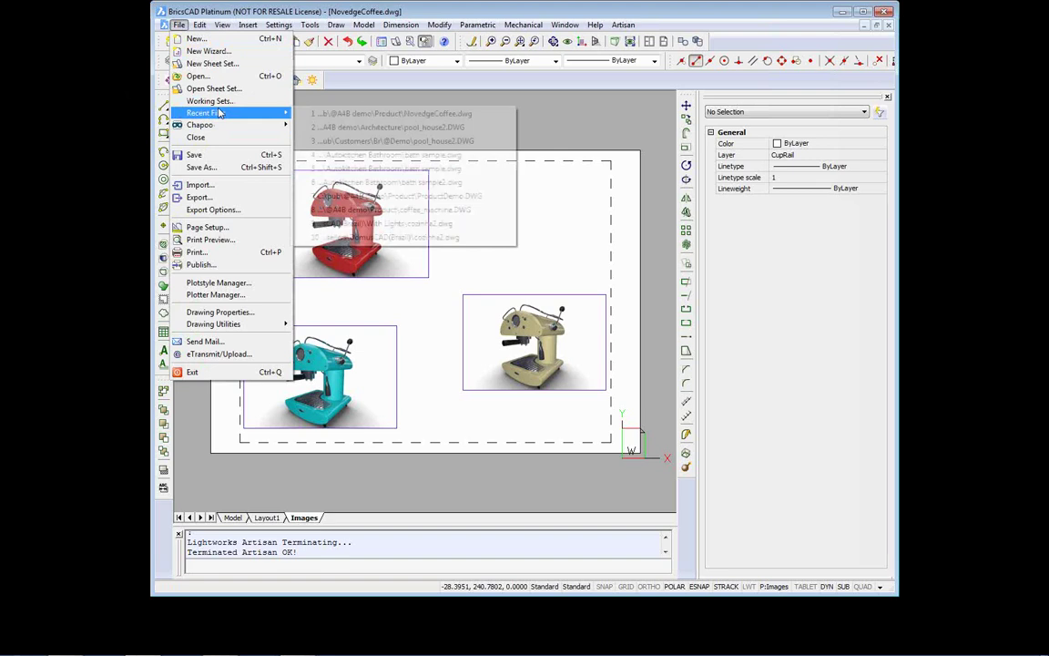
click(395, 129)
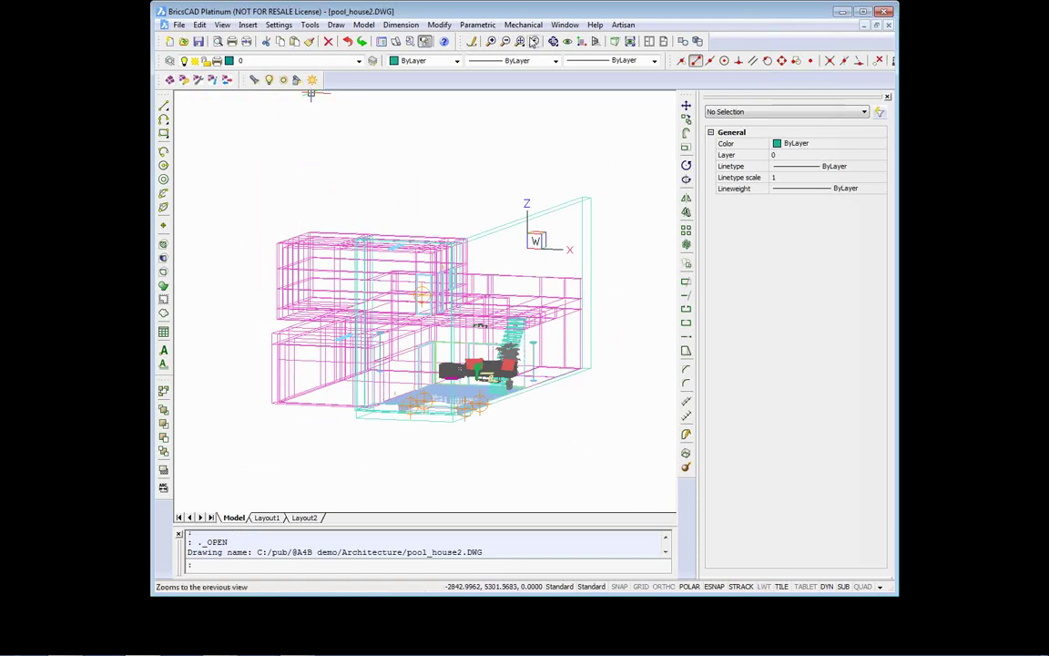
Step: Launch Artisan for the pool house model using the Architectural model style
drag(460, 240, 406, 353)
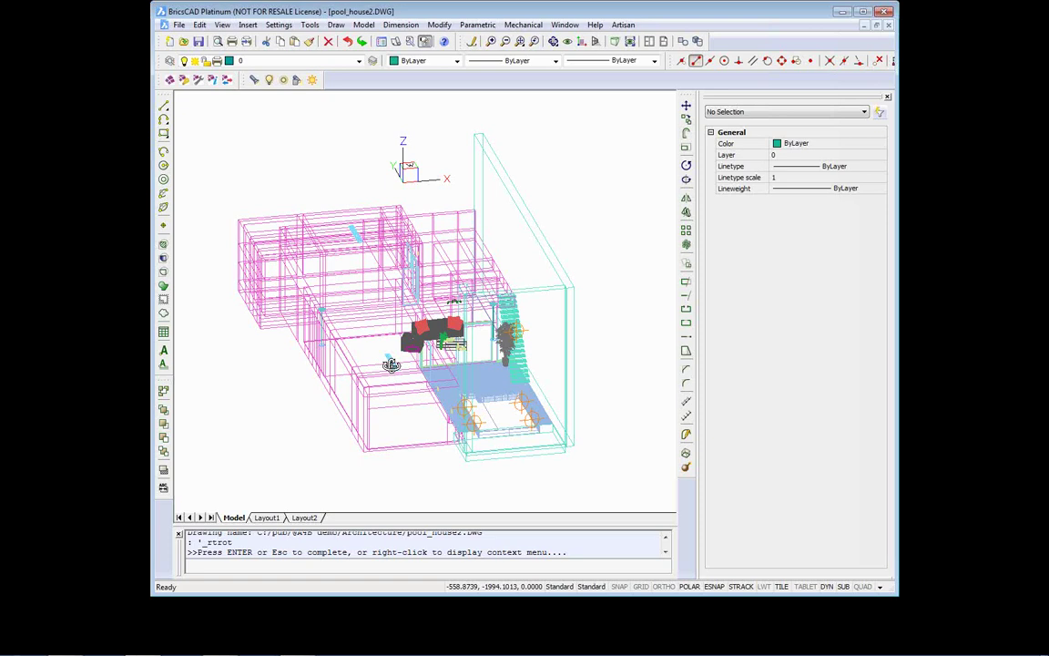
click(168, 82)
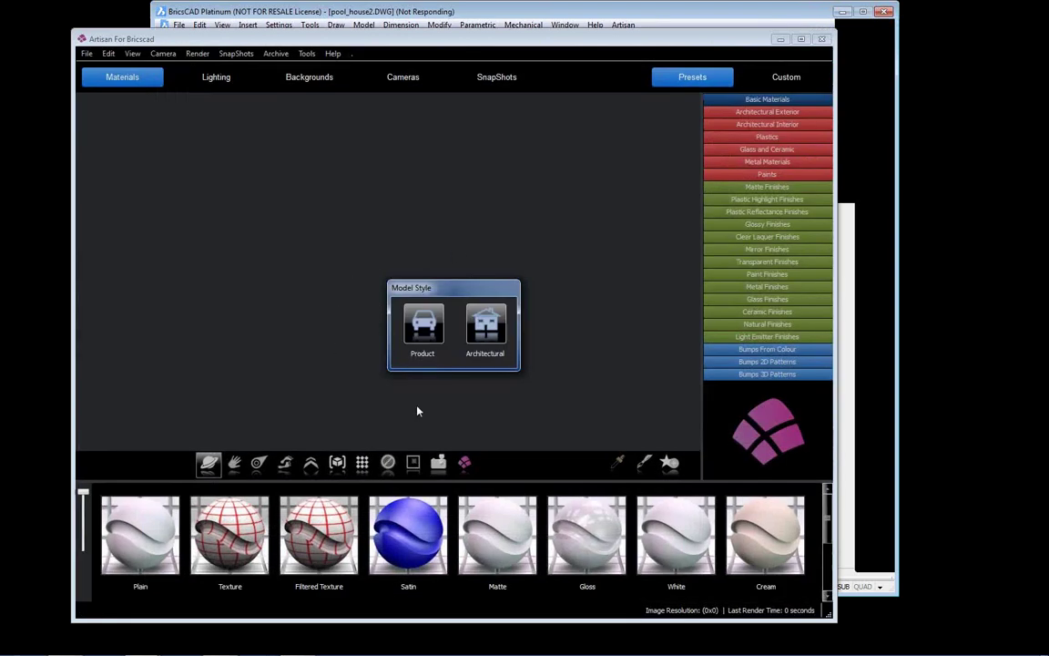
click(480, 324)
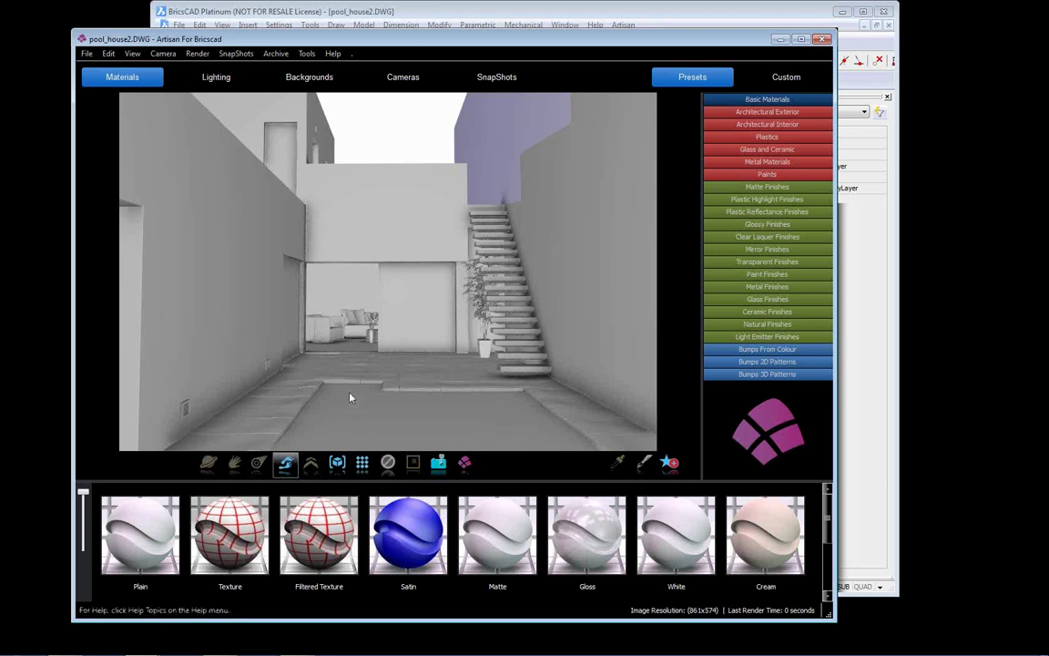
Step: Assign the Window Glass preset material to the sliding door glazing at the back of the courtyard
drag(352, 396, 489, 365)
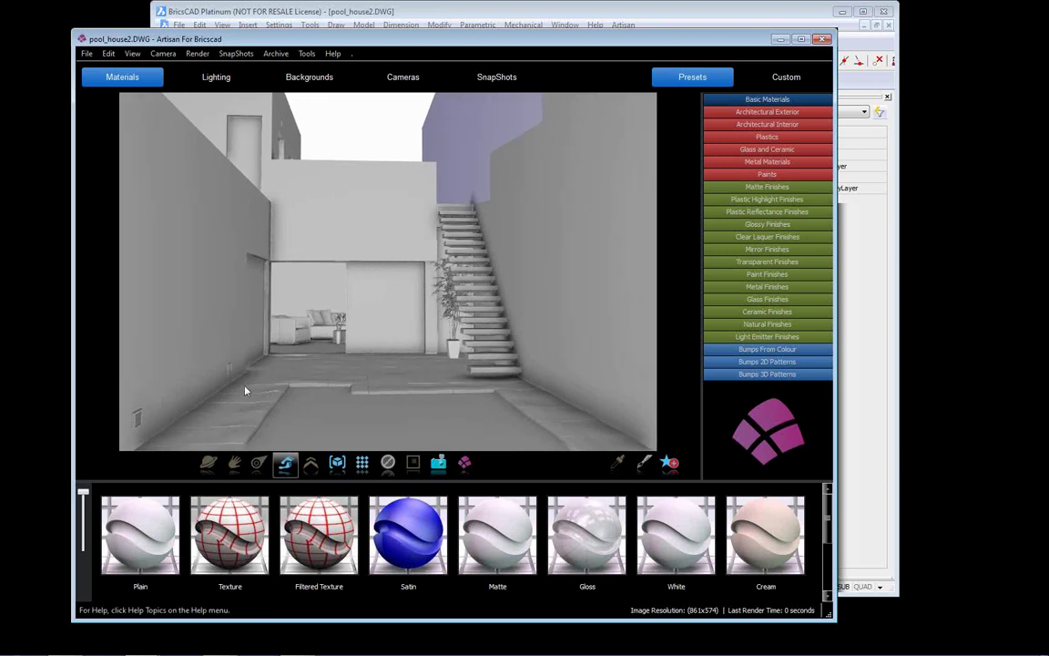
drag(282, 371, 210, 411)
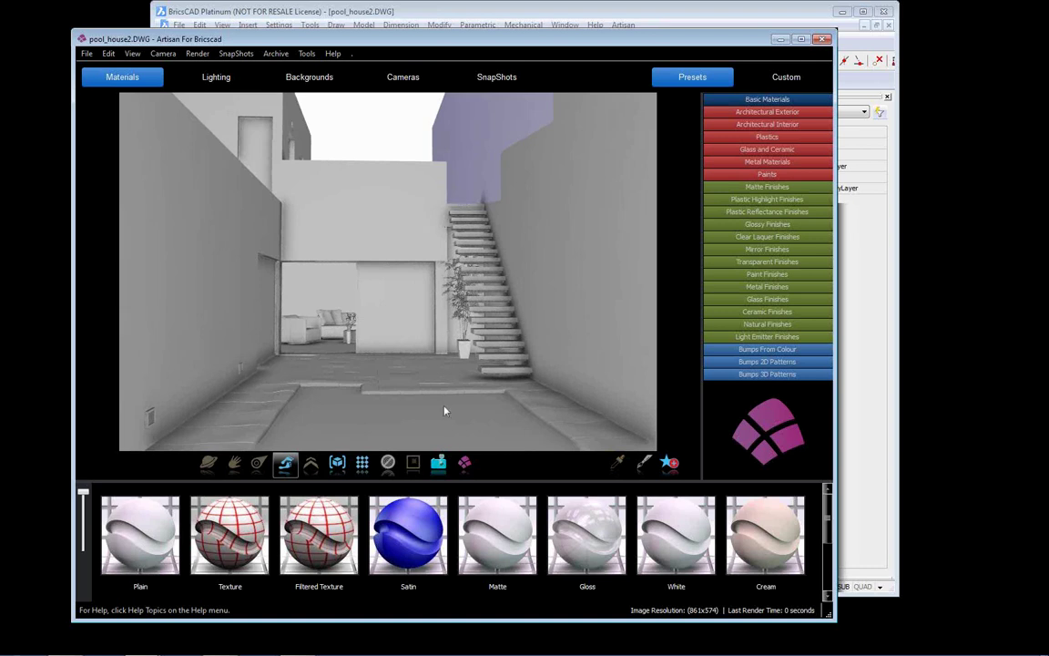
click(774, 151)
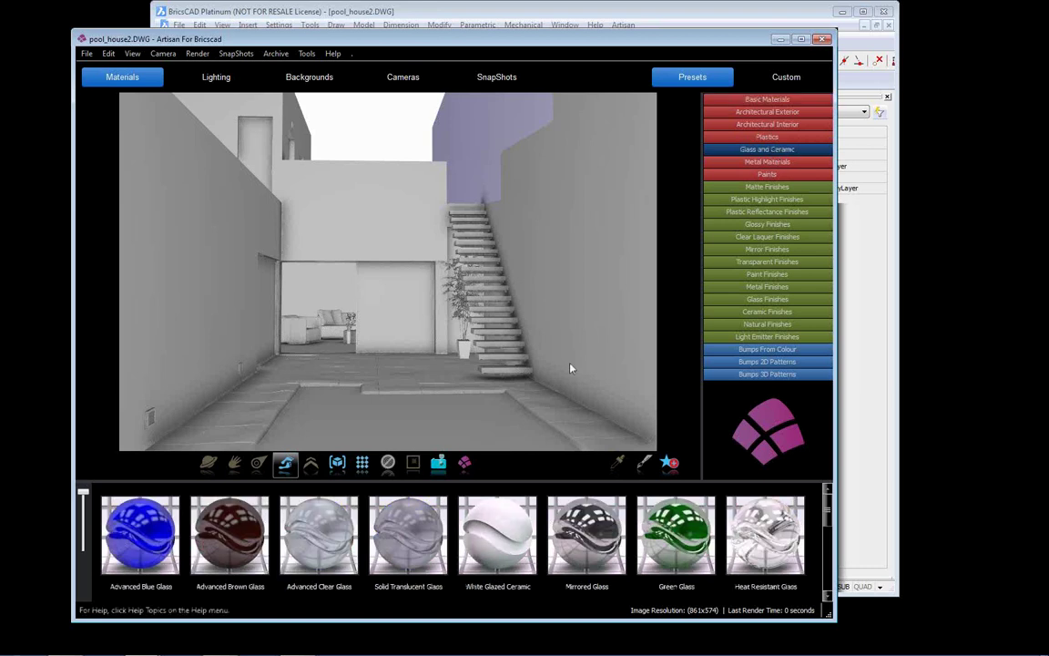
scroll(569, 546, down, 2)
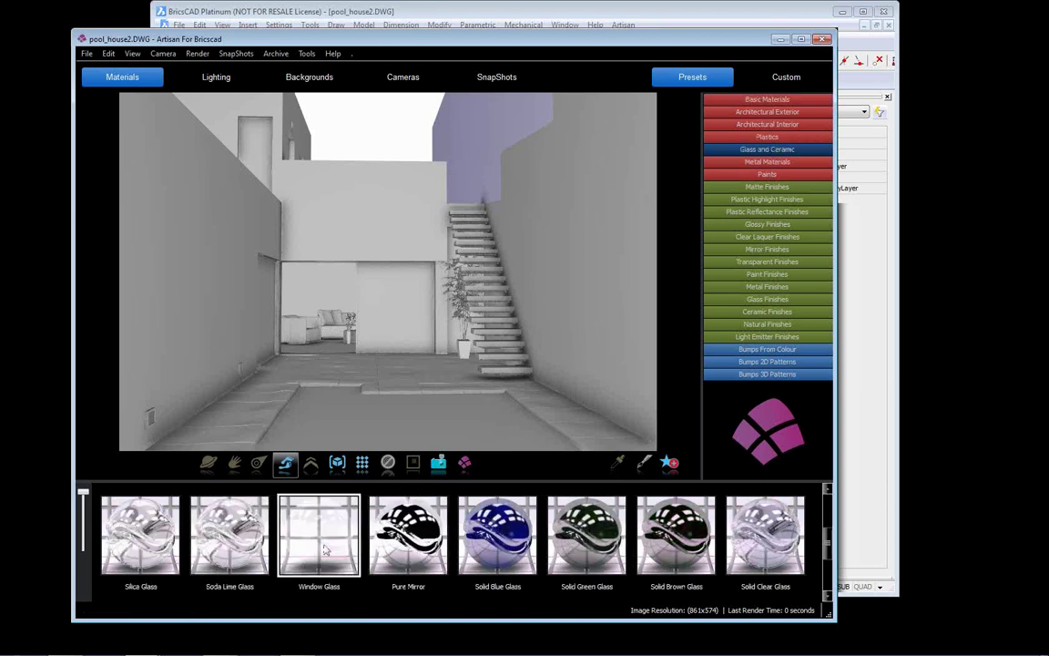
drag(324, 550, 390, 296)
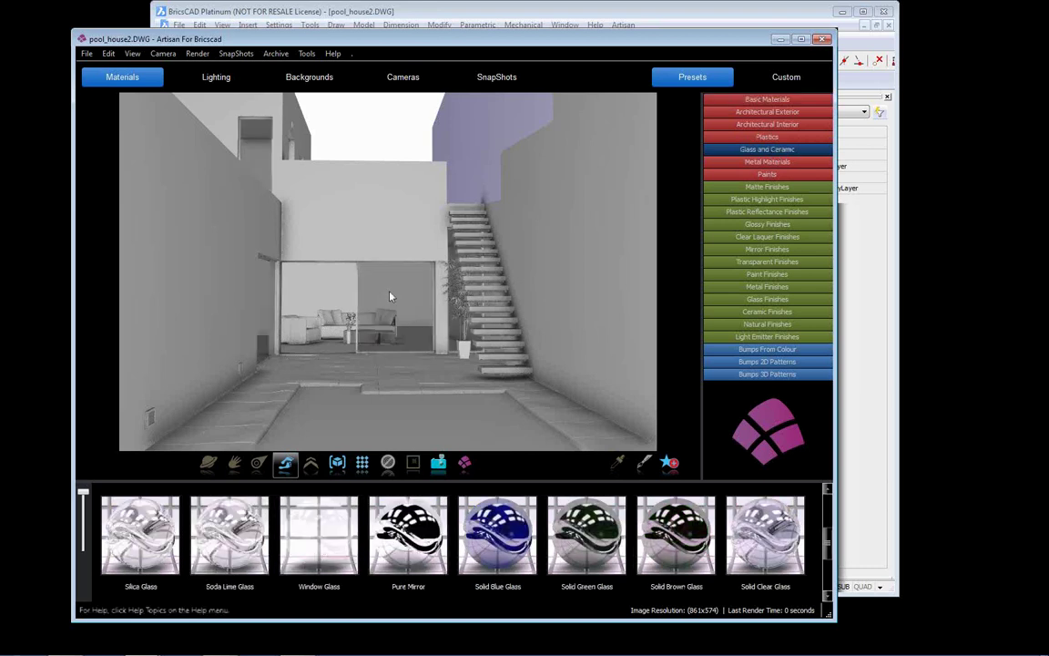
Step: Assign the Red Bricks architectural exterior material to the house walls
click(777, 113)
scroll(658, 546, down, 5)
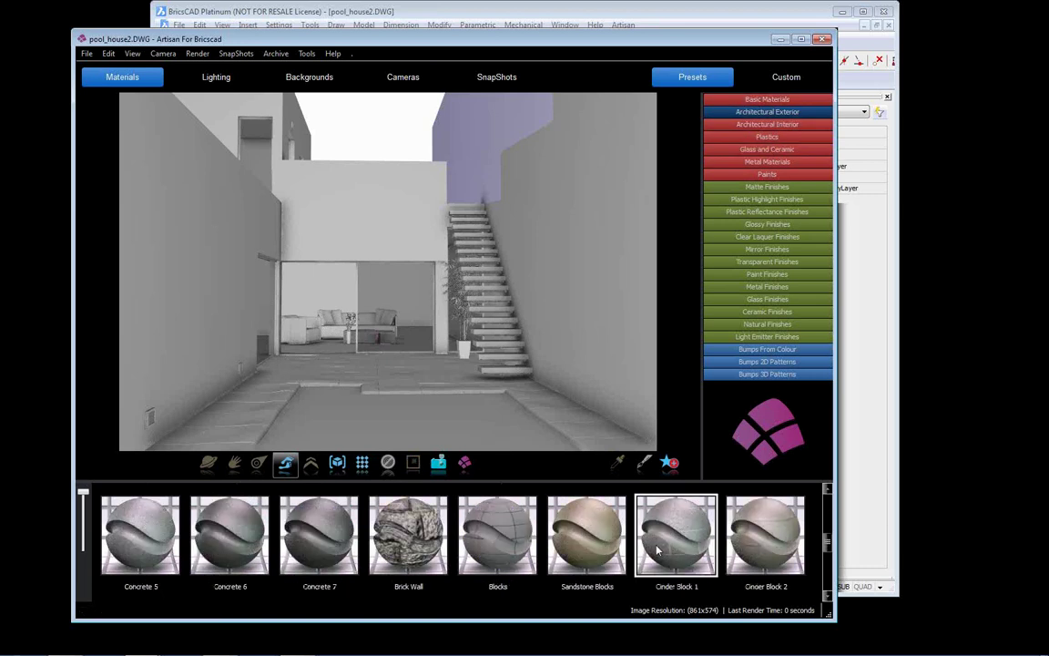
drag(226, 528, 175, 284)
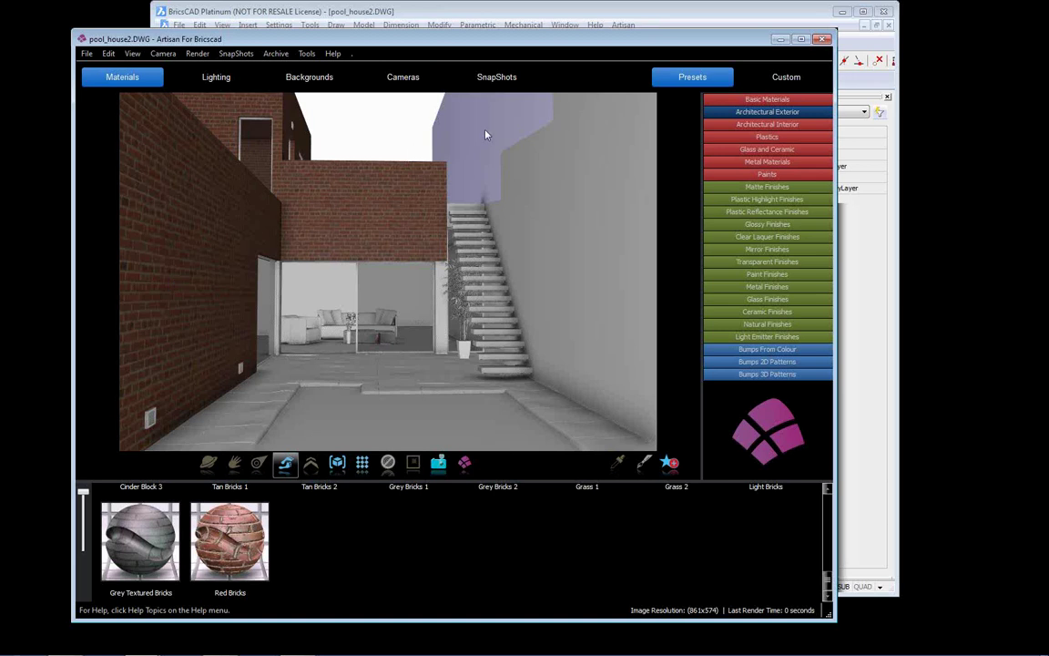
Step: Restore the pool_house24 SnapShot in the scene
click(498, 79)
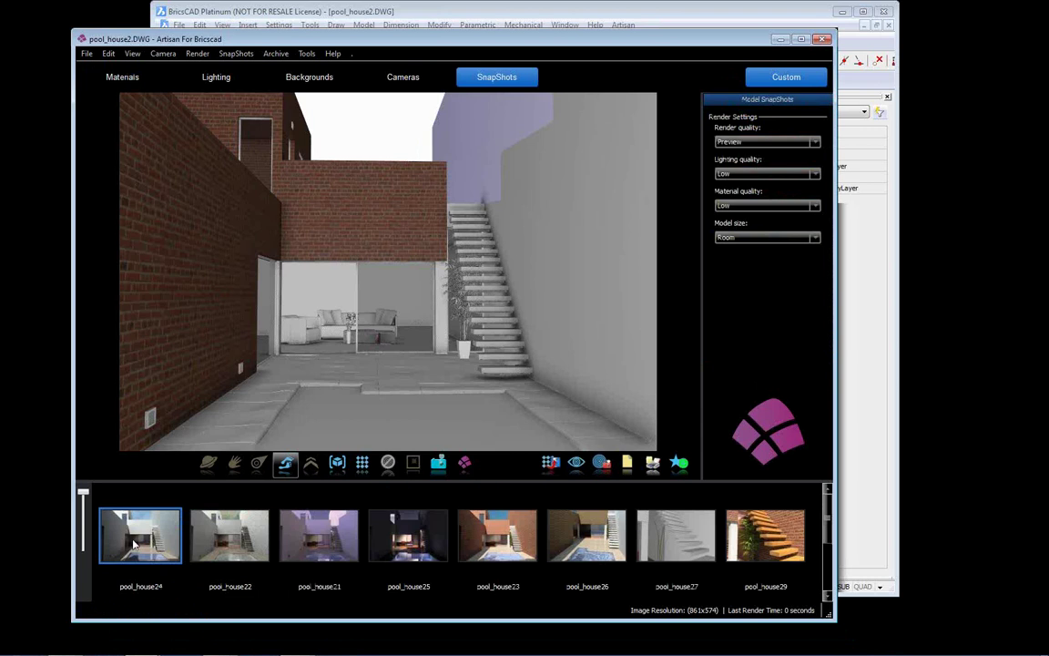
drag(141, 540, 322, 373)
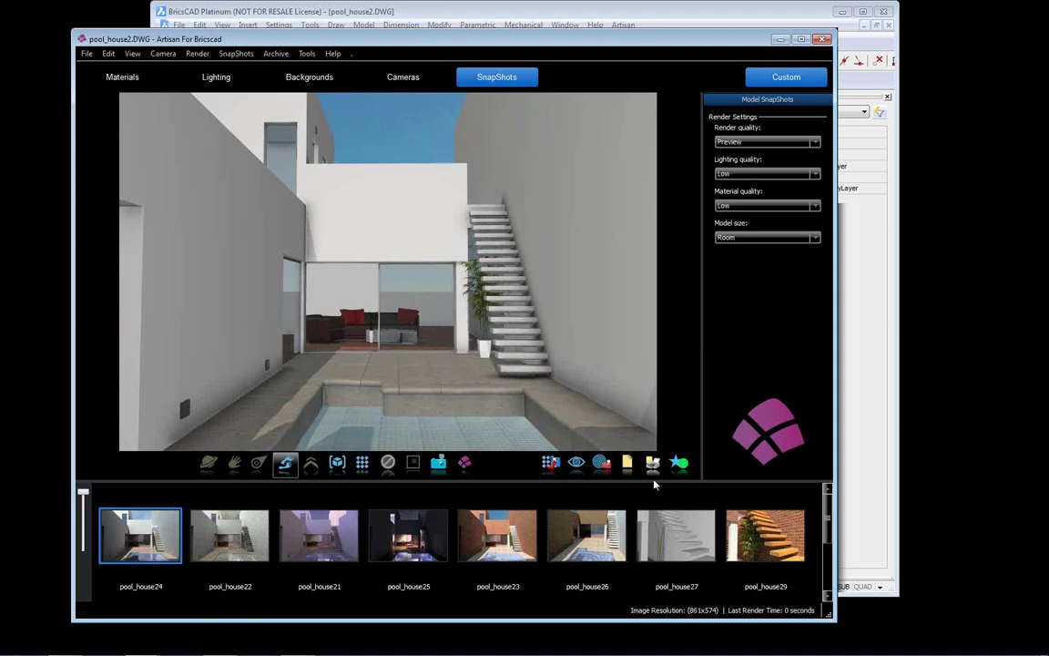
Step: Apply the Daylight Sunny exterior lighting preset to the pool house and render the scene
click(216, 78)
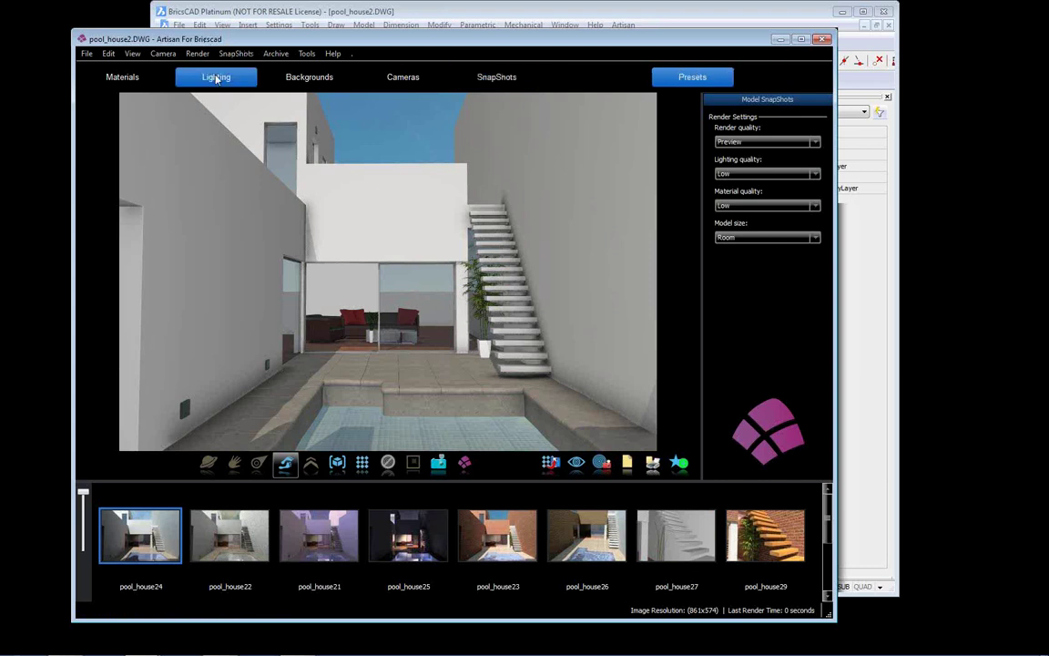
click(771, 116)
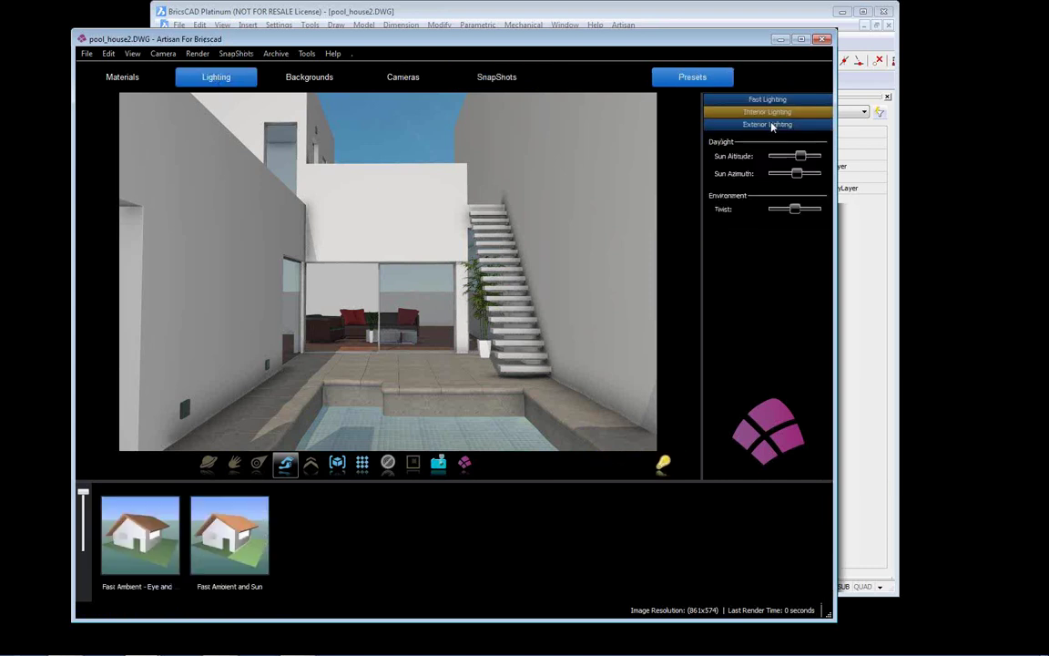
click(770, 125)
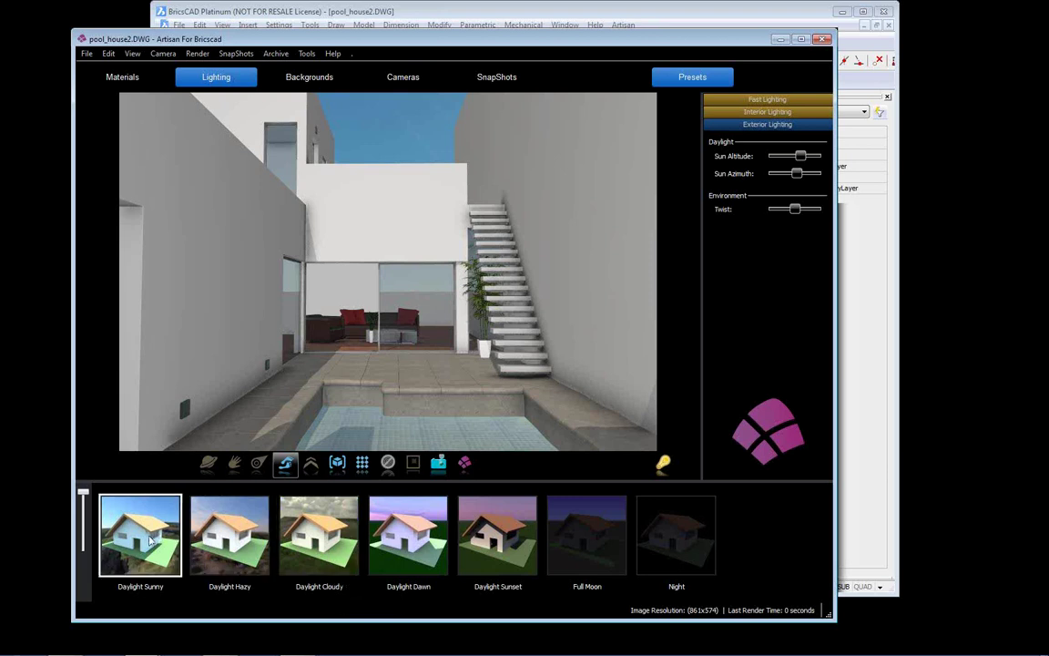
drag(150, 539, 305, 343)
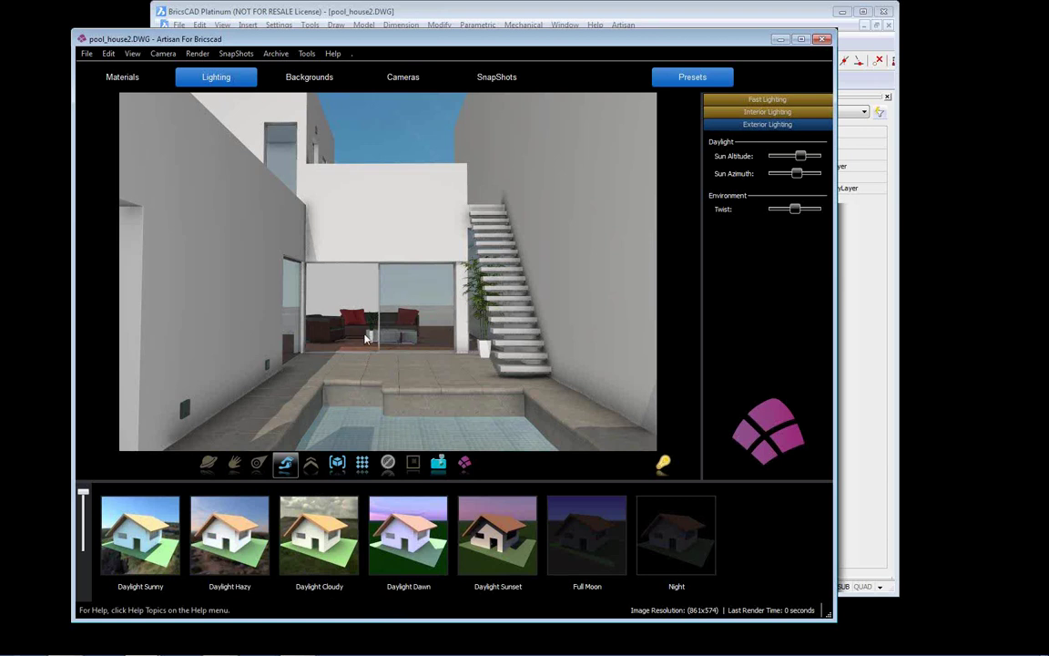
click(365, 465)
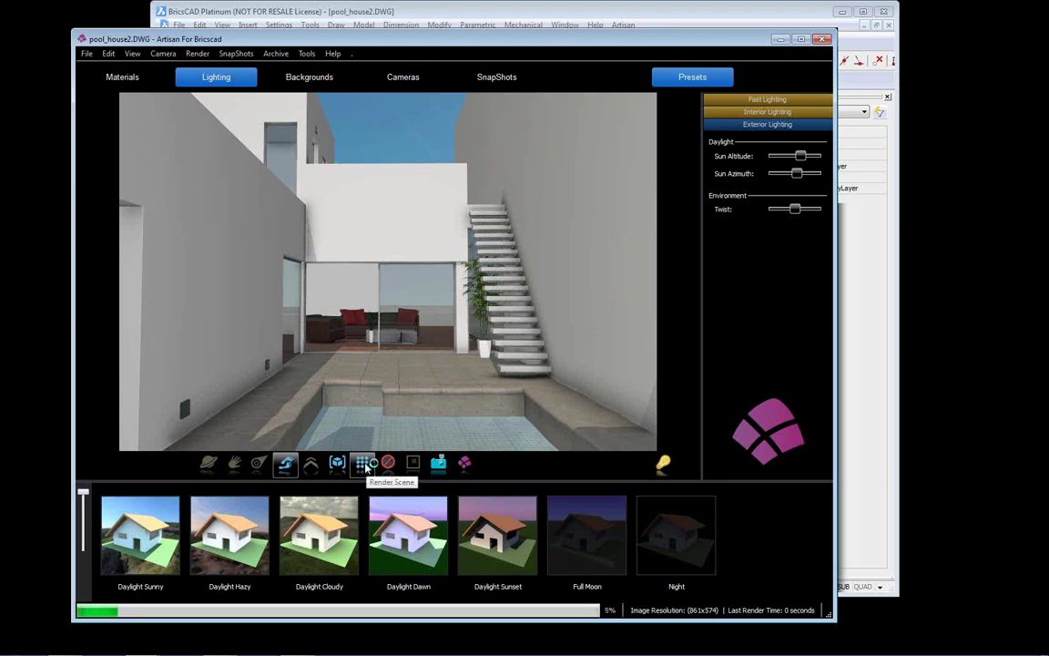
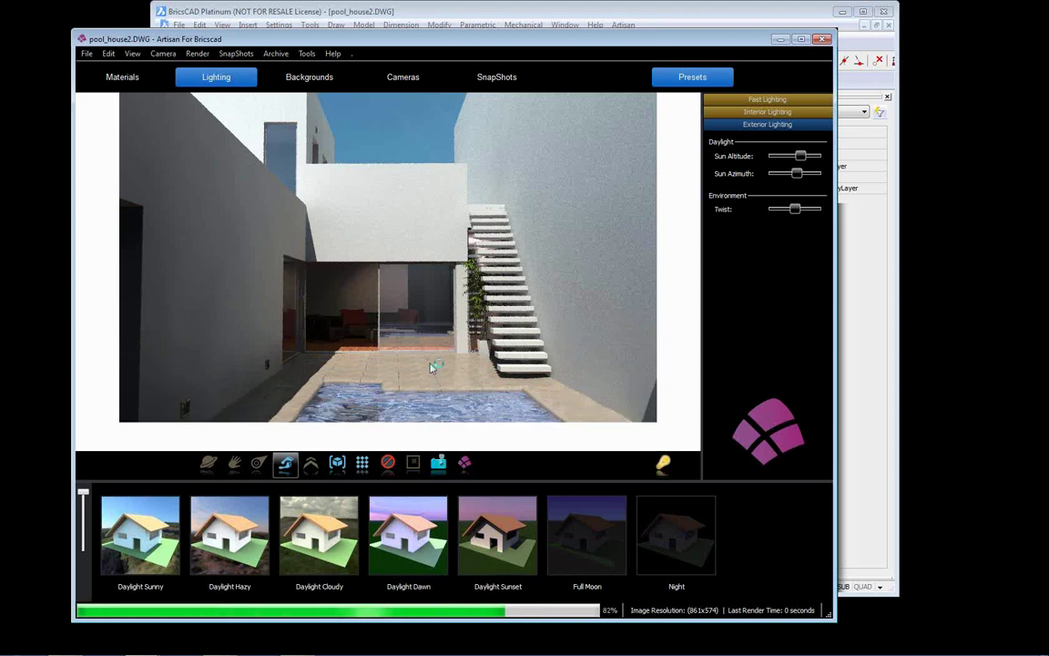
Step: Review the Daylight Sunny lighting parameters, including artificial and ambient intensity, and close them without changes
click(666, 465)
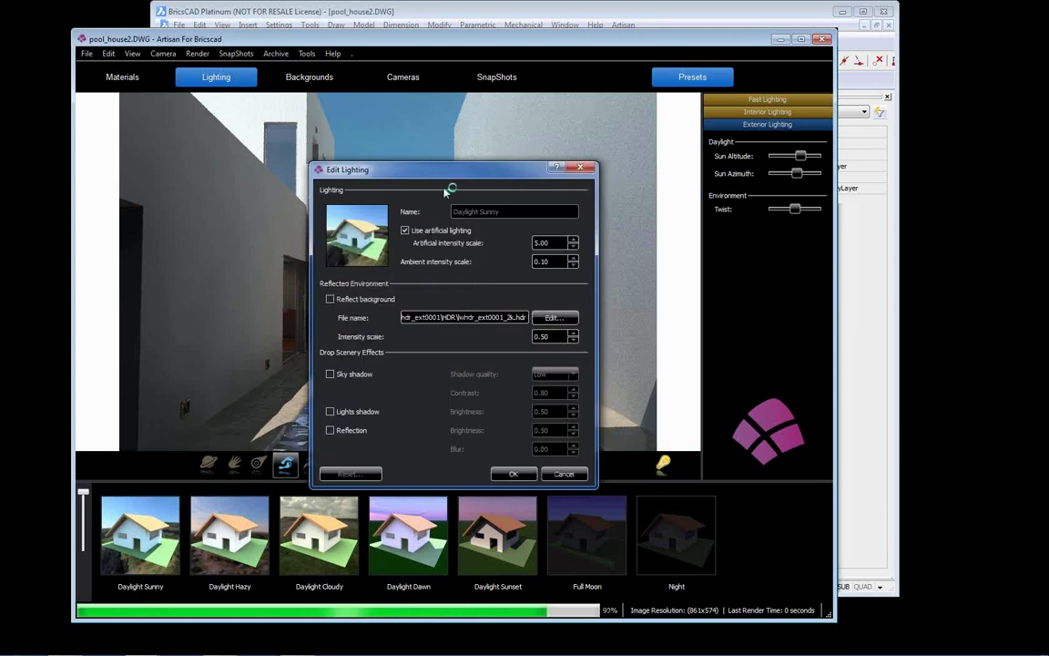
drag(473, 174, 505, 159)
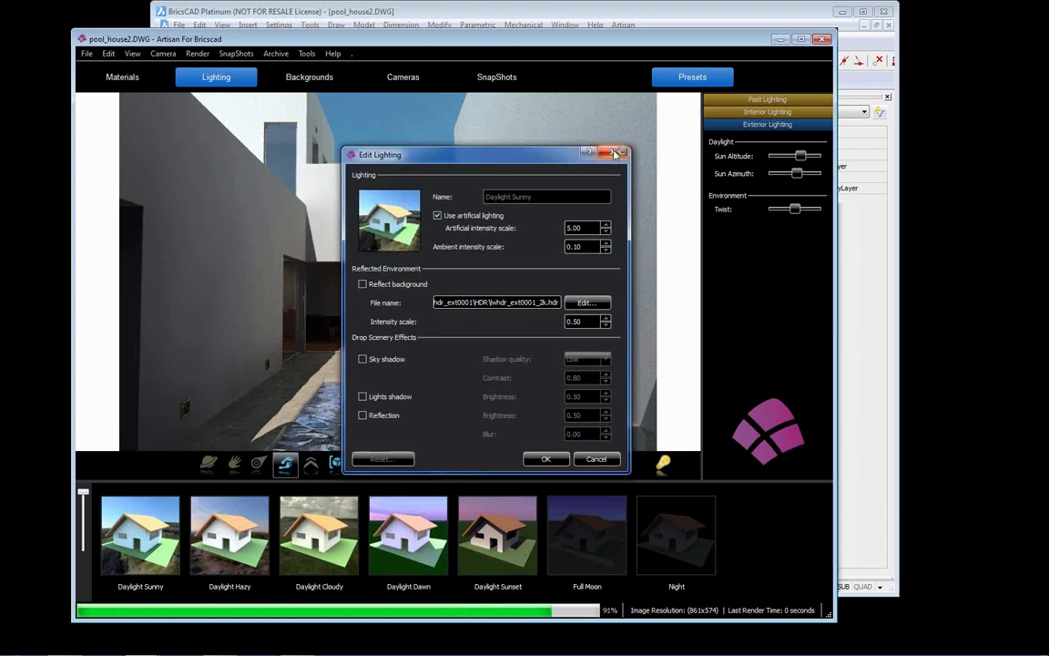
click(614, 155)
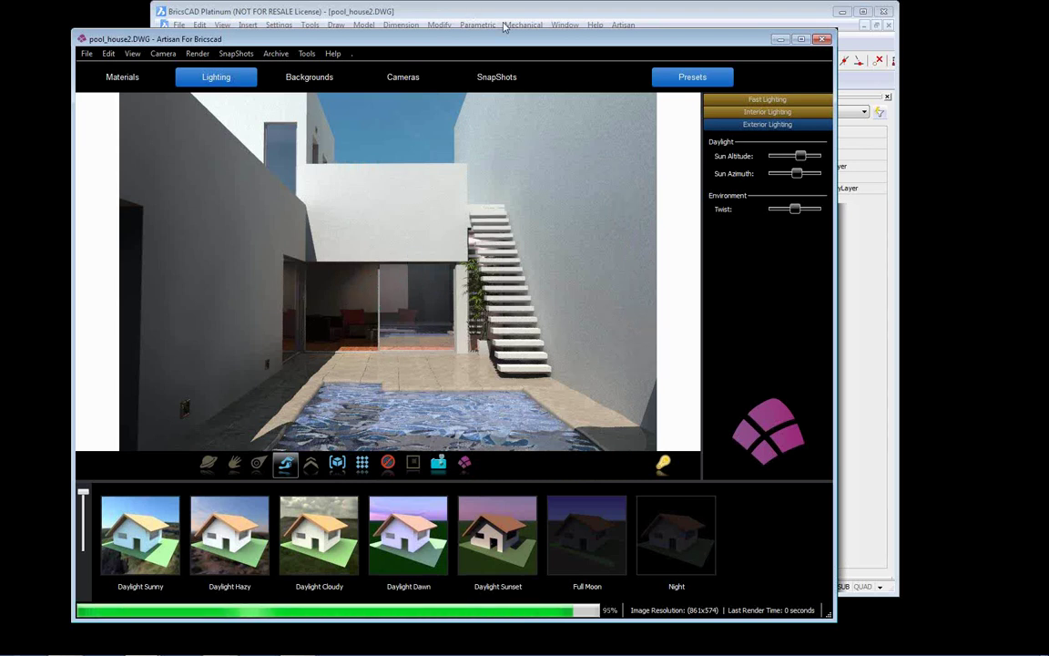
Step: Restore the pool_house21 SnapShot, start rendering the scene, and stop the render before it completes
click(498, 79)
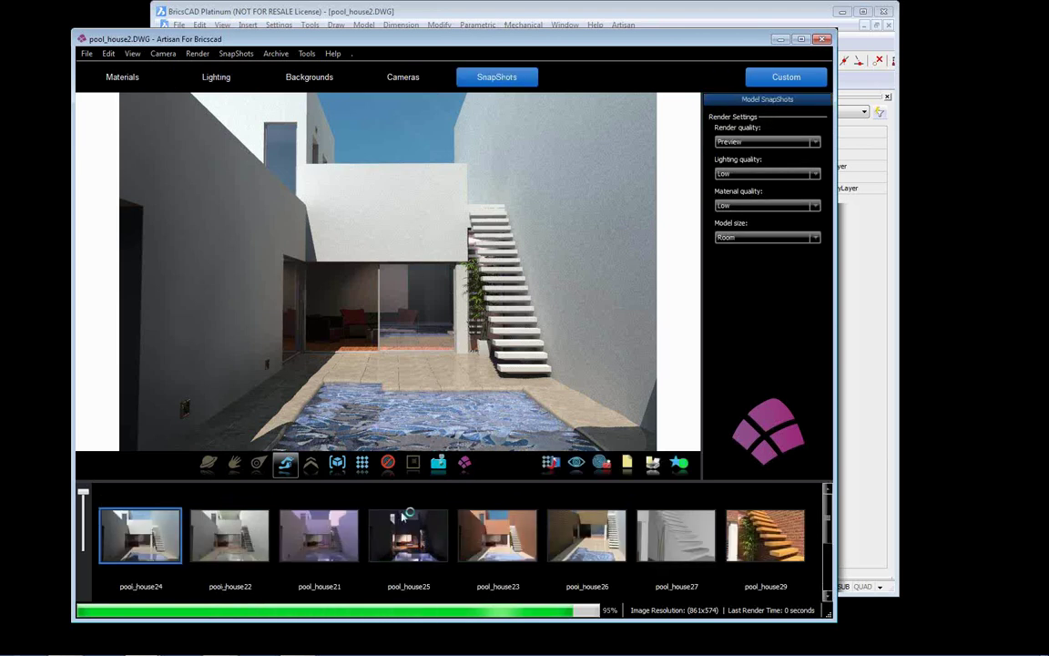
click(337, 545)
drag(337, 545, 429, 385)
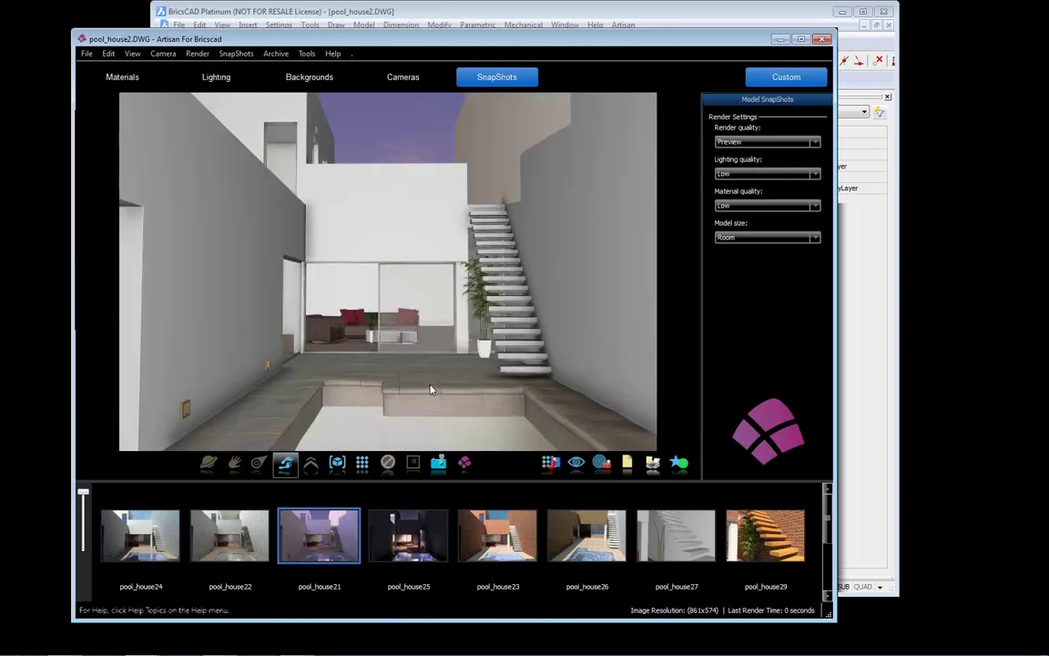
click(363, 465)
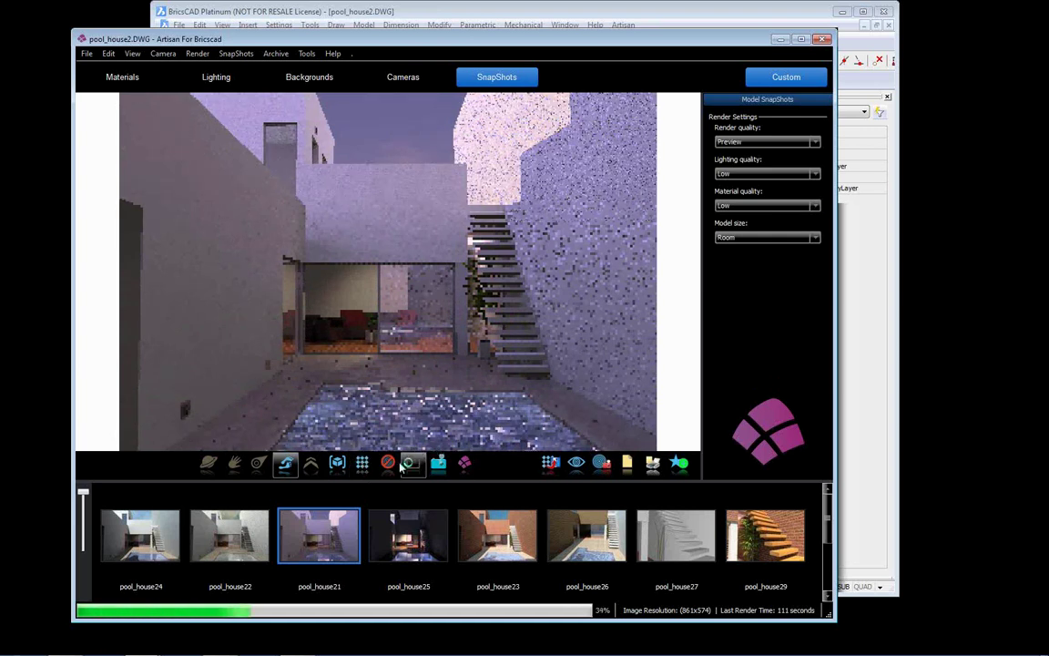
click(386, 466)
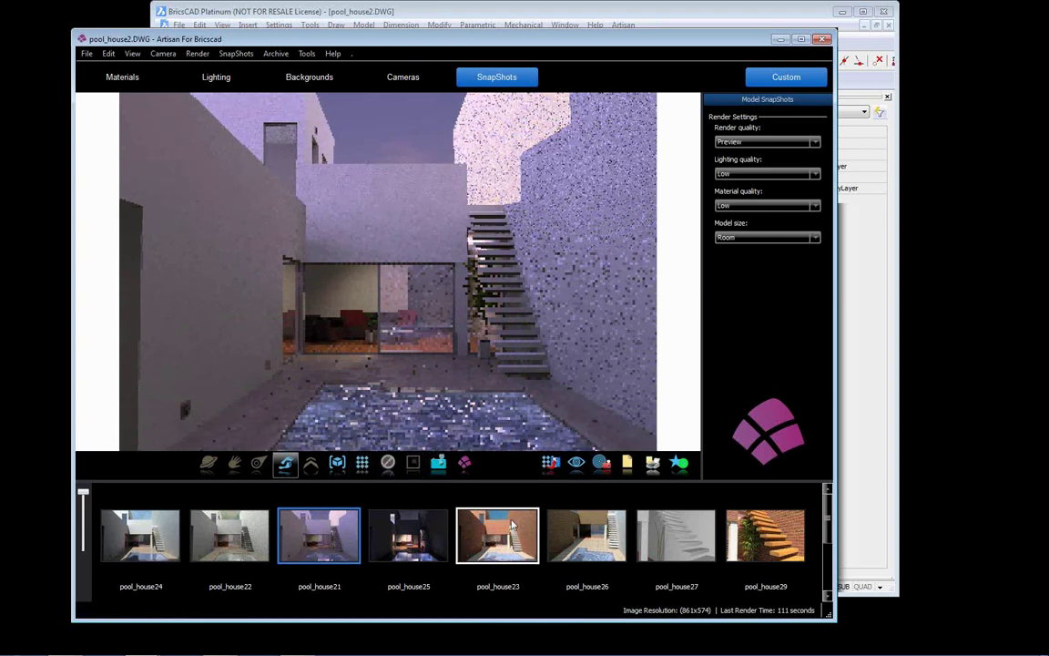
Step: Restore the pool_house25 night SnapShot and render the scene
click(423, 539)
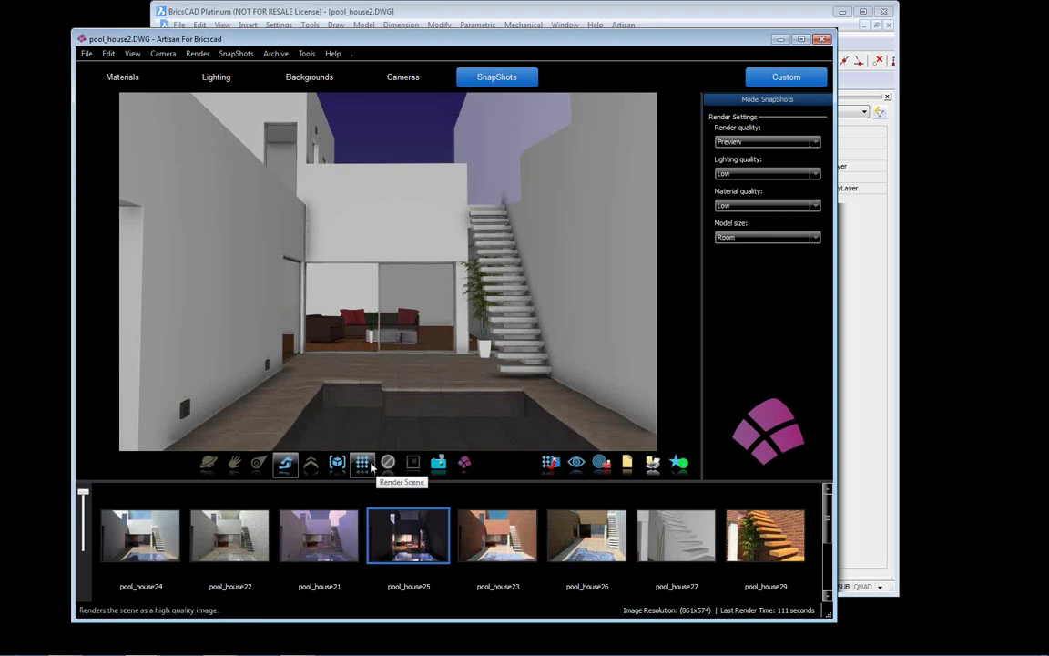
click(364, 465)
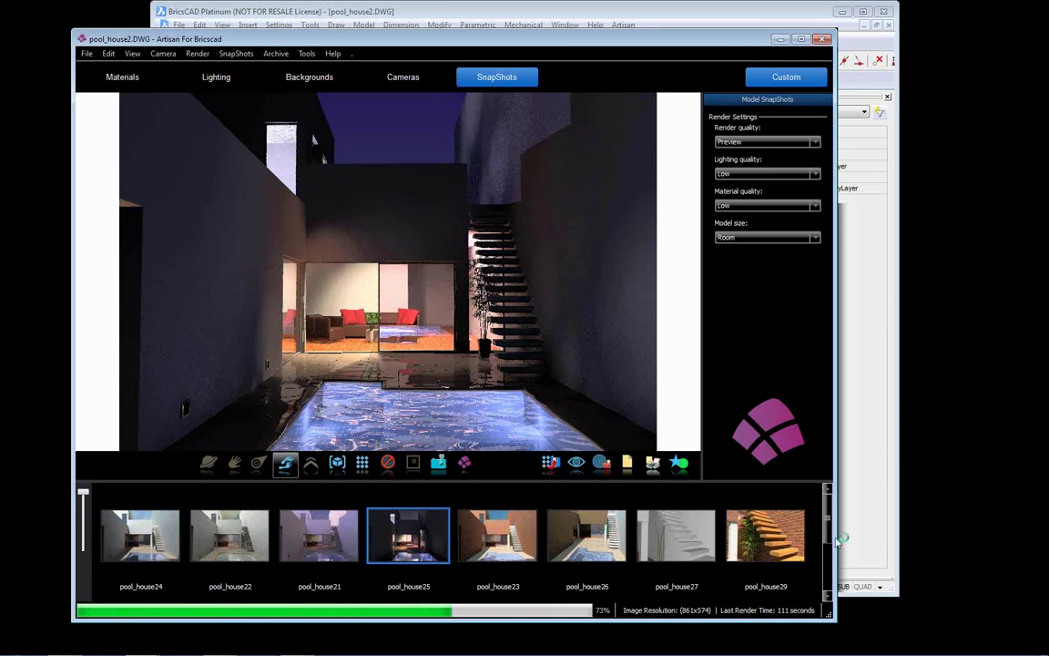
Step: View the stored pictures of the pool_house24 and pool_house22 SnapShots while the render runs
click(159, 542)
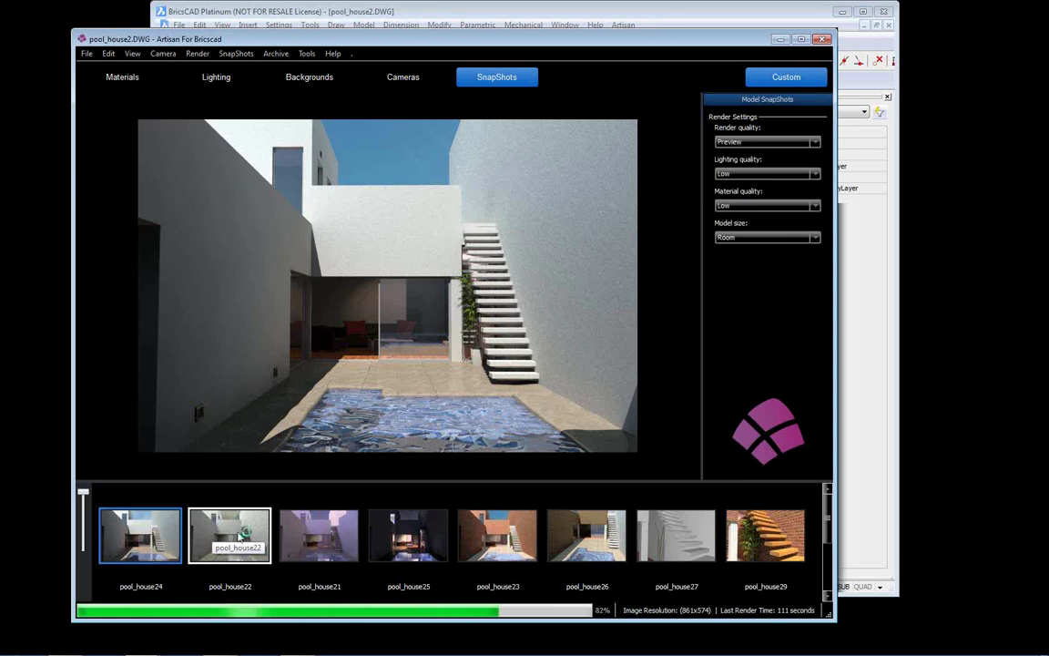
click(238, 537)
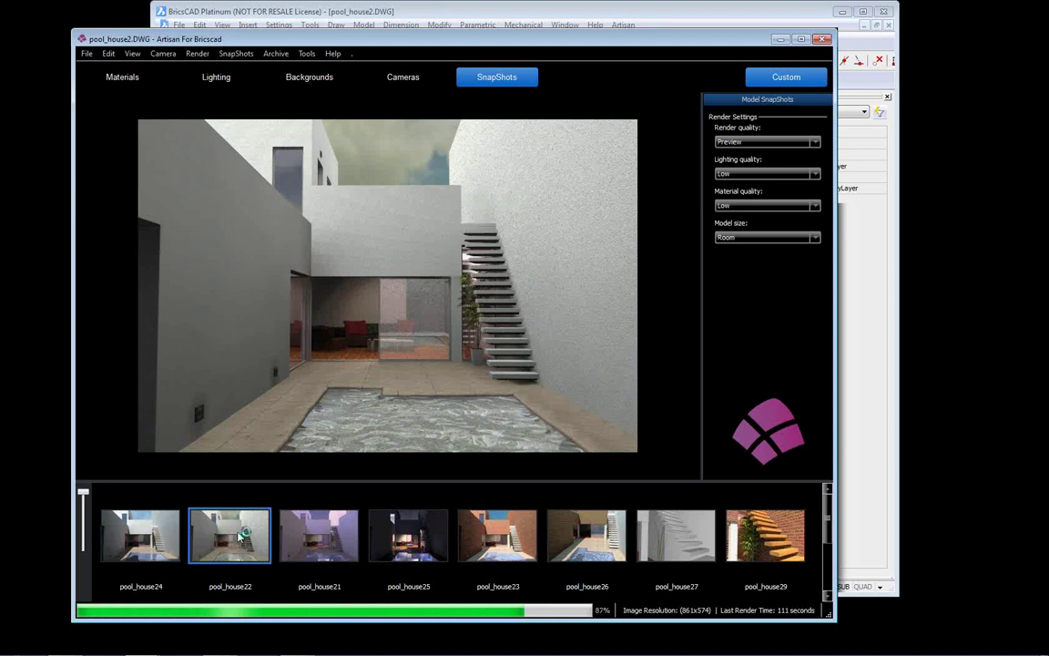
Step: View the stored pictures of the pool_house21, pool_house25, pool_house23, pool_house26 and pool_house29 SnapShots, and look through the remaining SnapShots
click(320, 538)
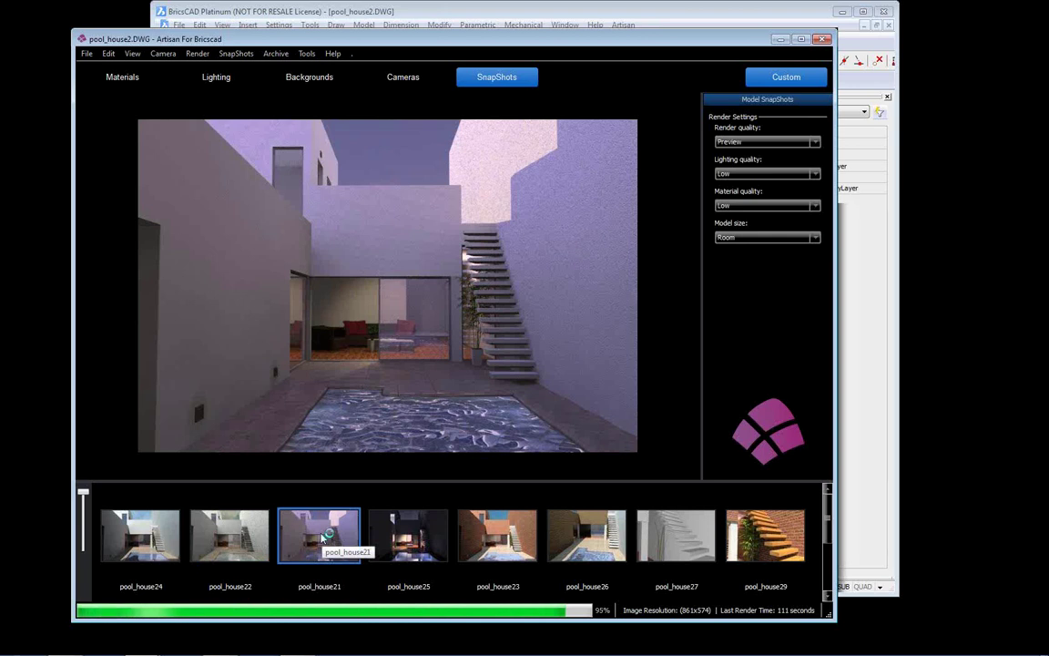
click(398, 523)
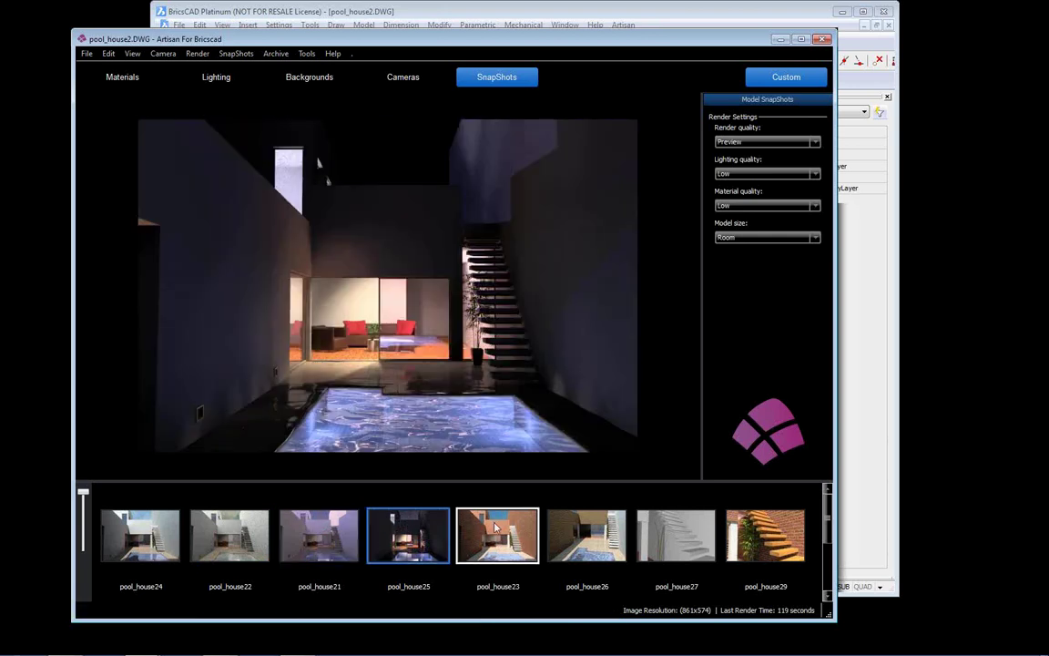
click(517, 544)
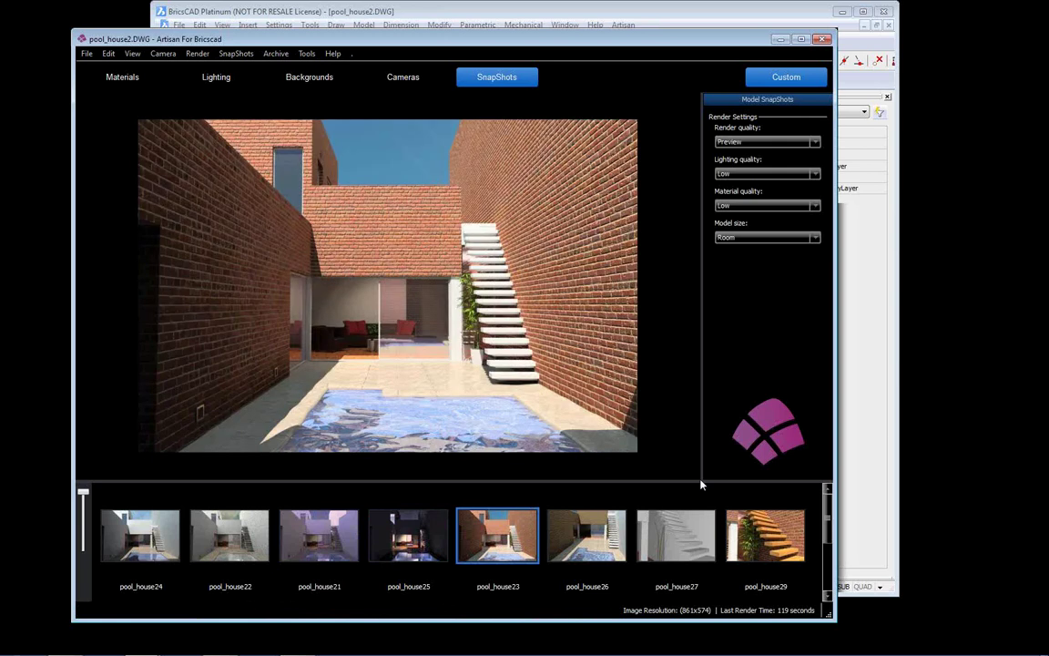
click(576, 544)
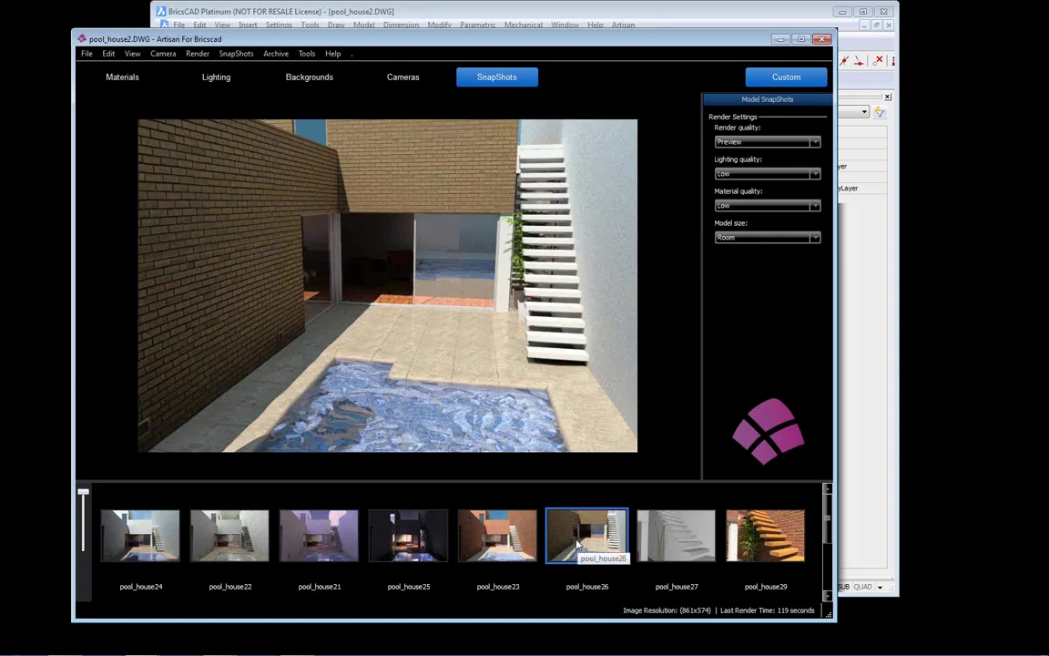
click(766, 540)
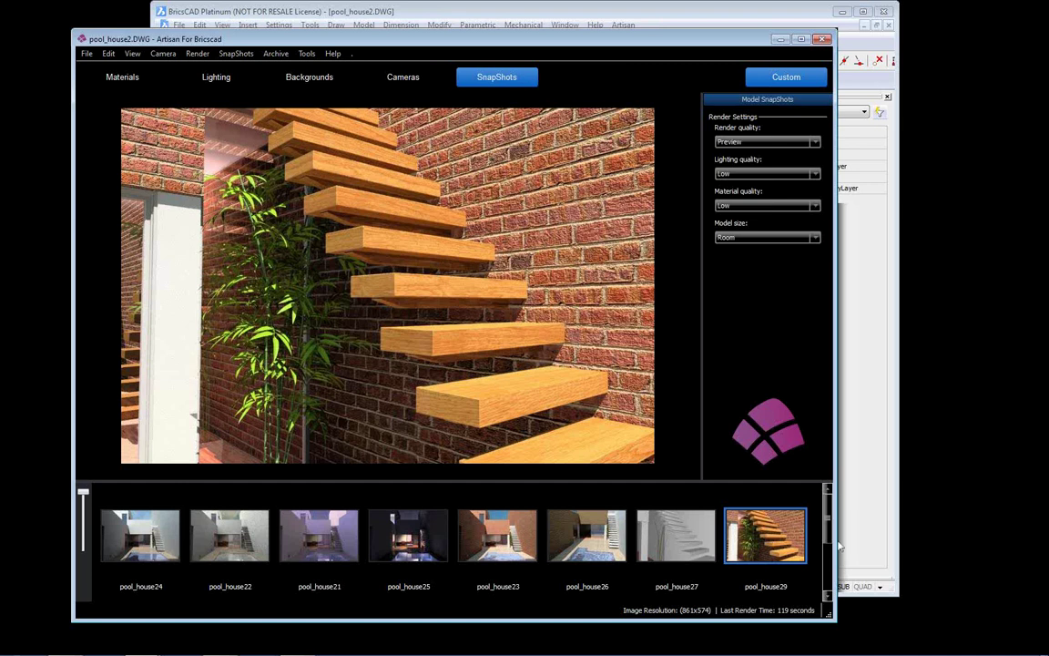
click(827, 595)
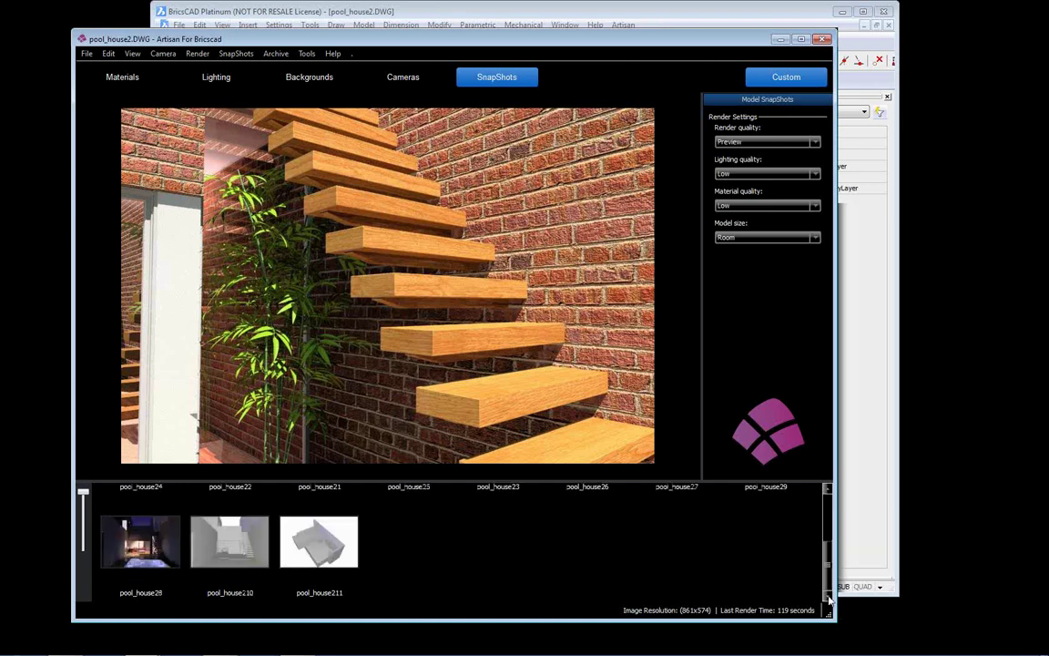
click(827, 492)
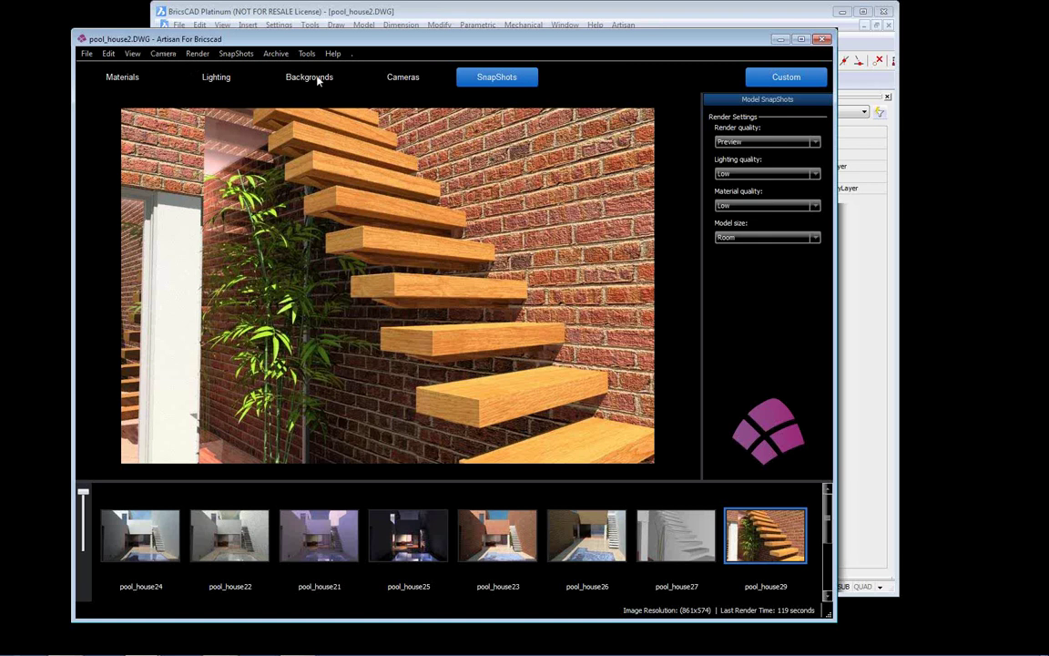
Step: Show the finished night render again in the model view and view the stored picture of the pool_house24 SnapShot
click(123, 78)
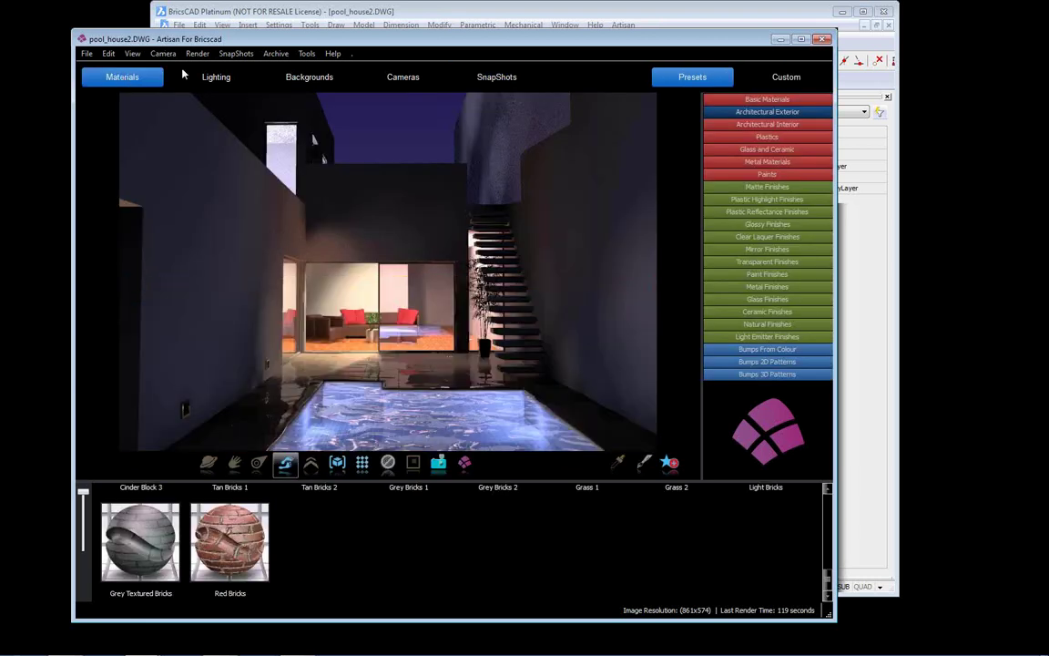
click(496, 78)
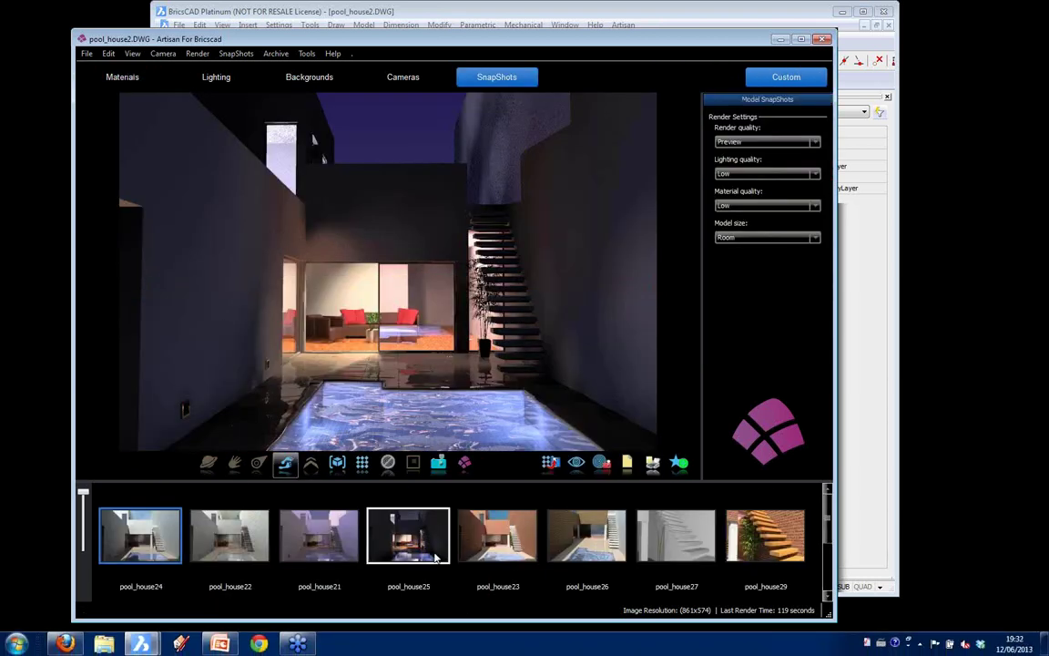
click(146, 544)
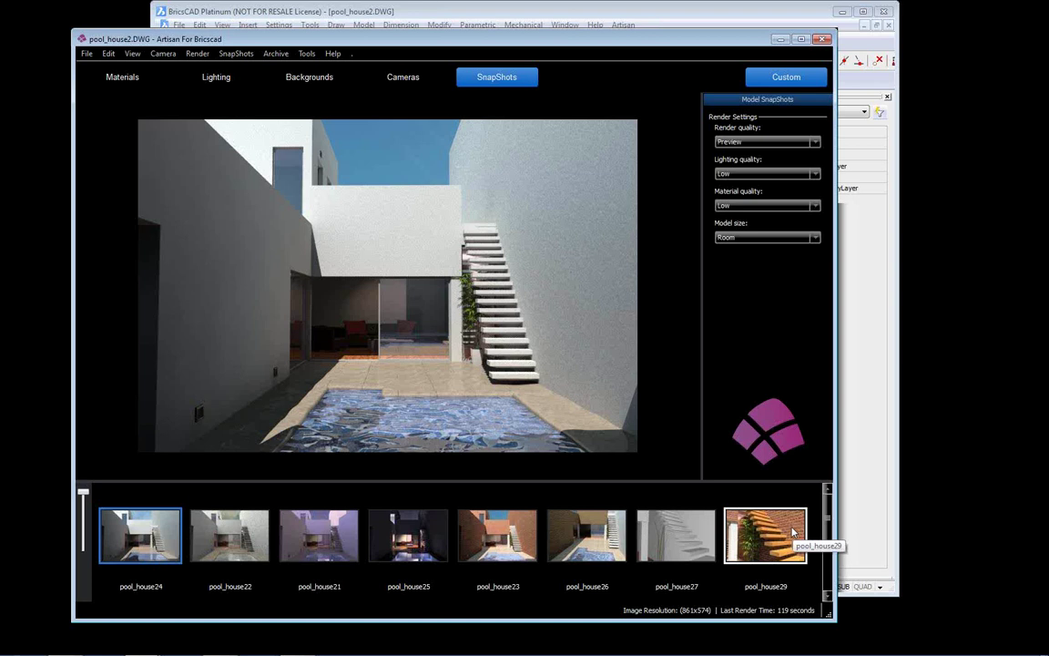
Step: Check the pool house drawing in BricsCAD and reposition the Artisan window slightly lower so the BricsCAD title bar stays accessible
click(663, 17)
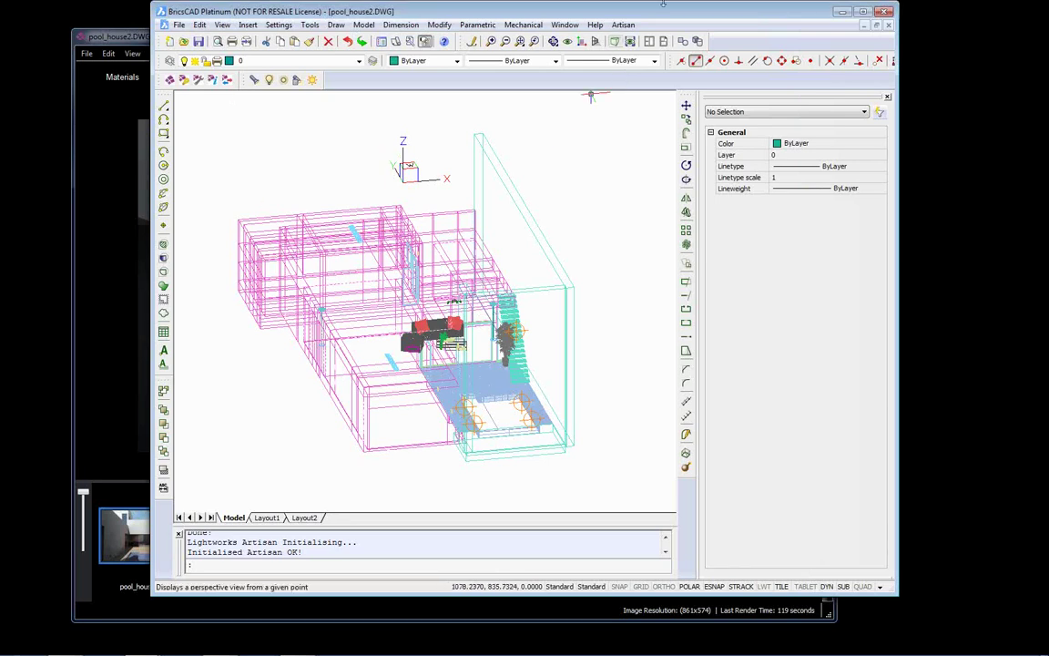
click(122, 37)
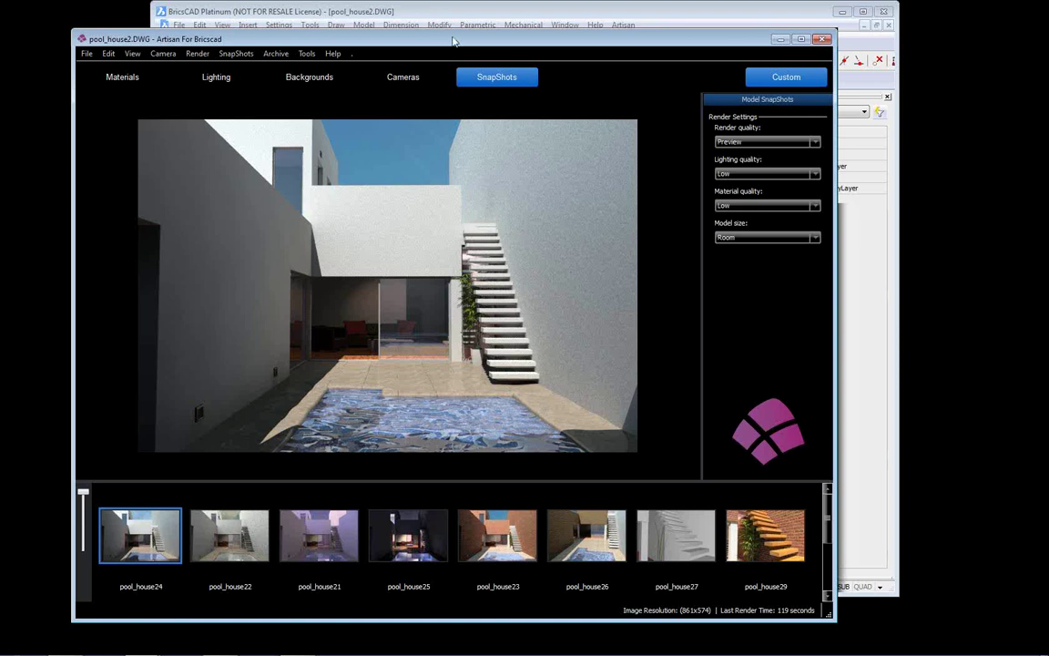
drag(452, 41, 483, 66)
mouse_move(516, 18)
mouse_down()
mouse_move(536, 14)
mouse_move(513, 17)
mouse_up()
click(123, 57)
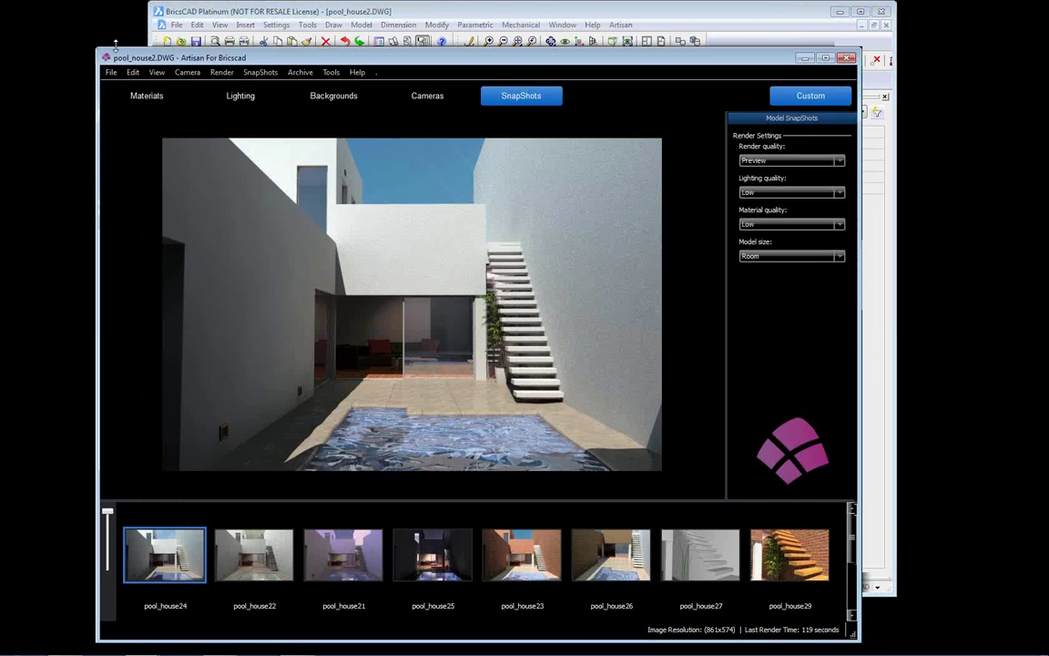
drag(116, 44, 116, 41)
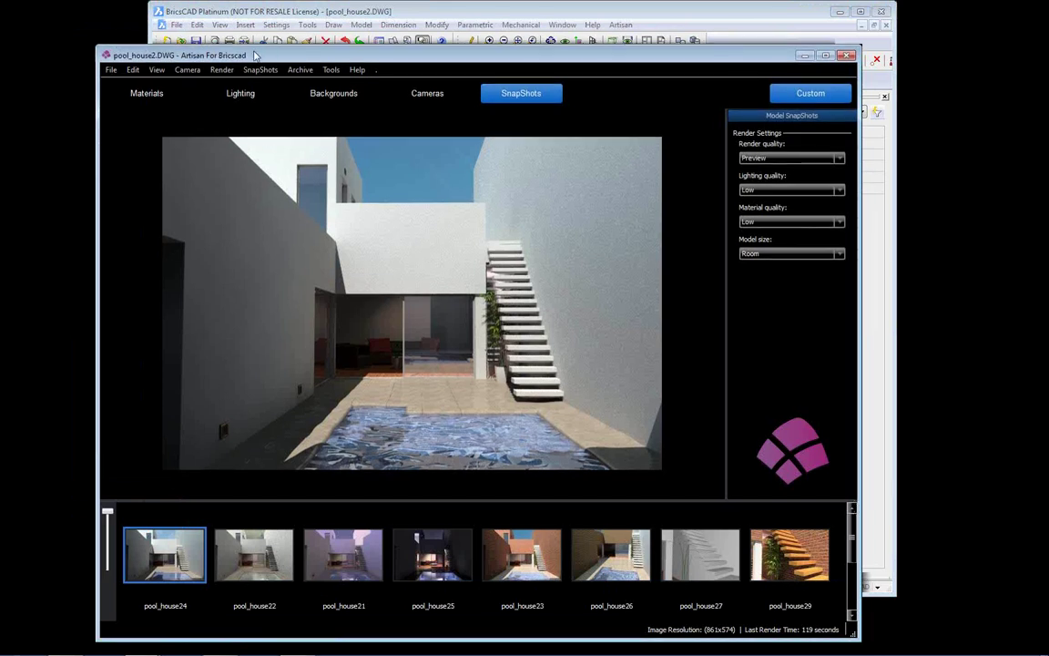
drag(255, 56, 236, 56)
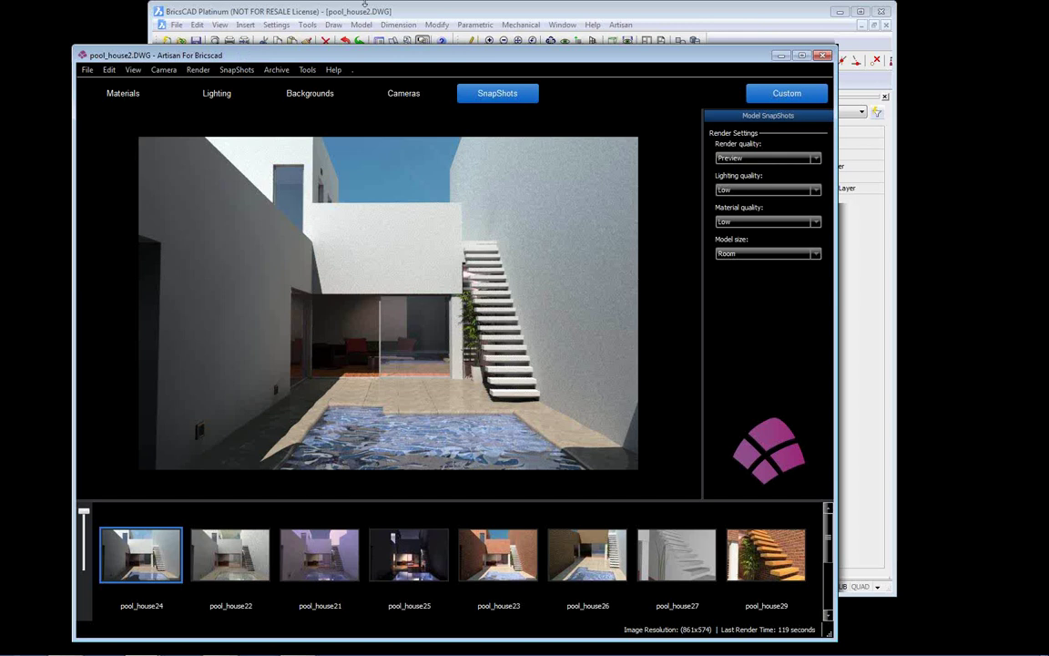
Step: Switch to BricsCAD and move the interior fluorescent light block a short distance along the X axis towards the sofa
click(402, 15)
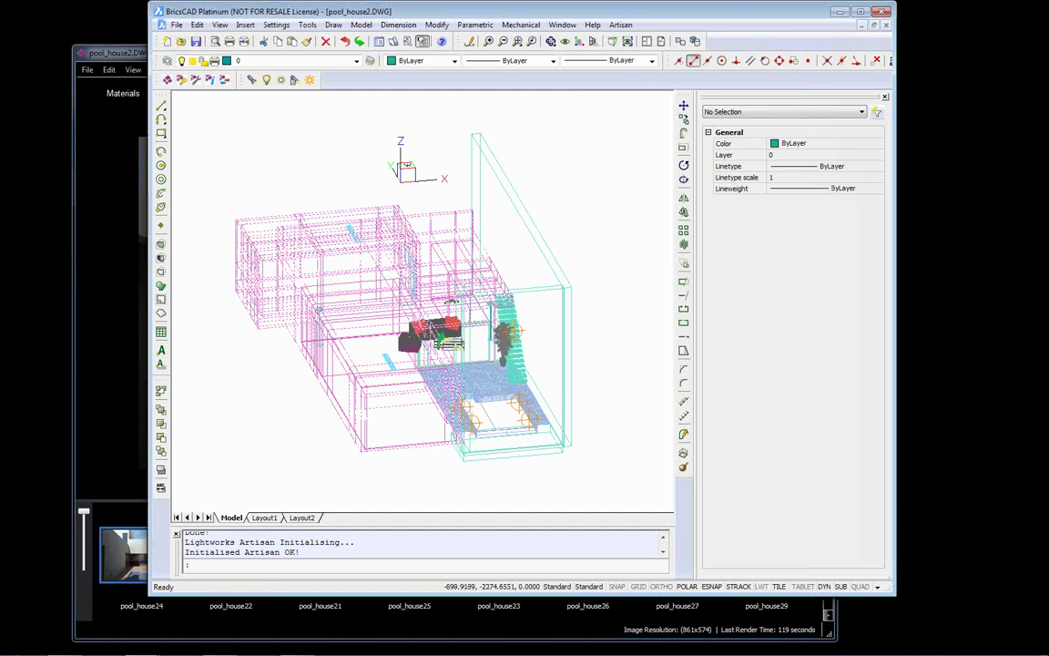
scroll(362, 375, up, 5)
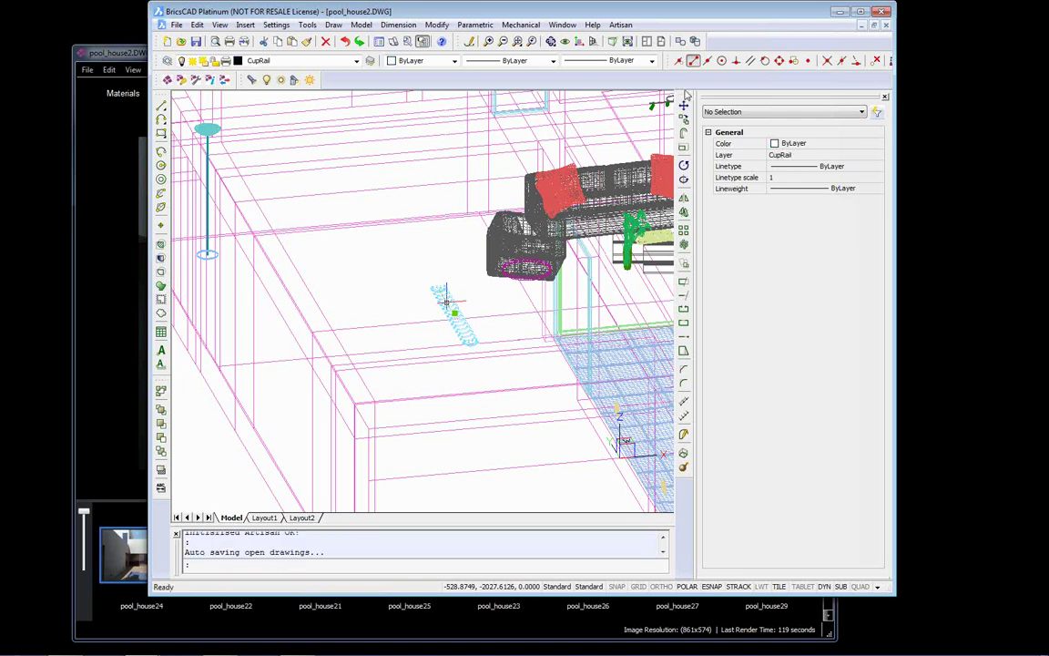
click(683, 106)
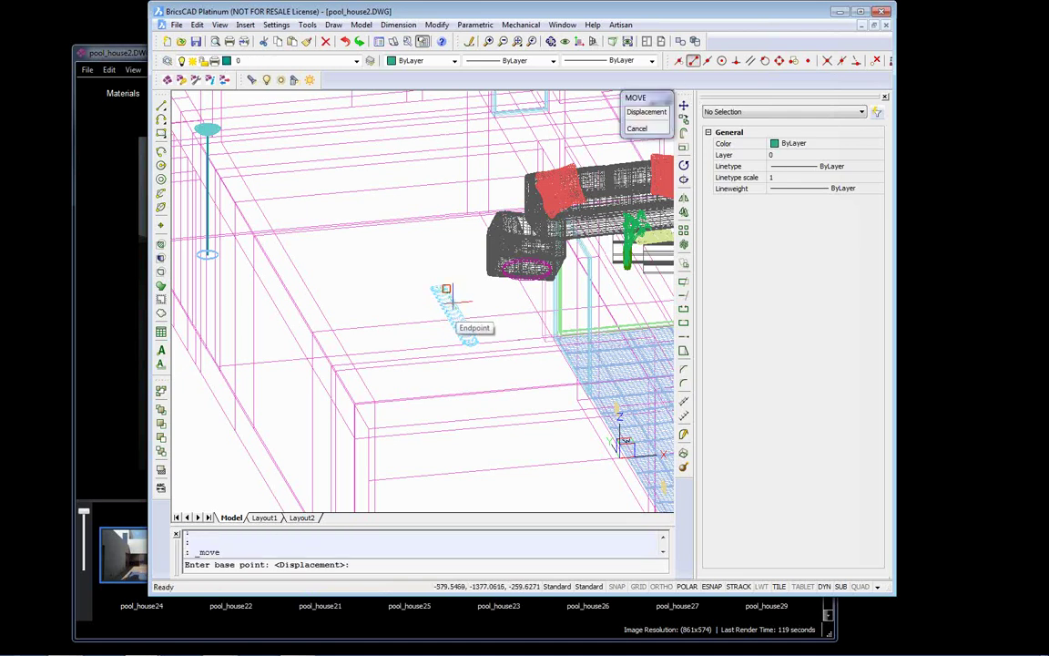
click(440, 292)
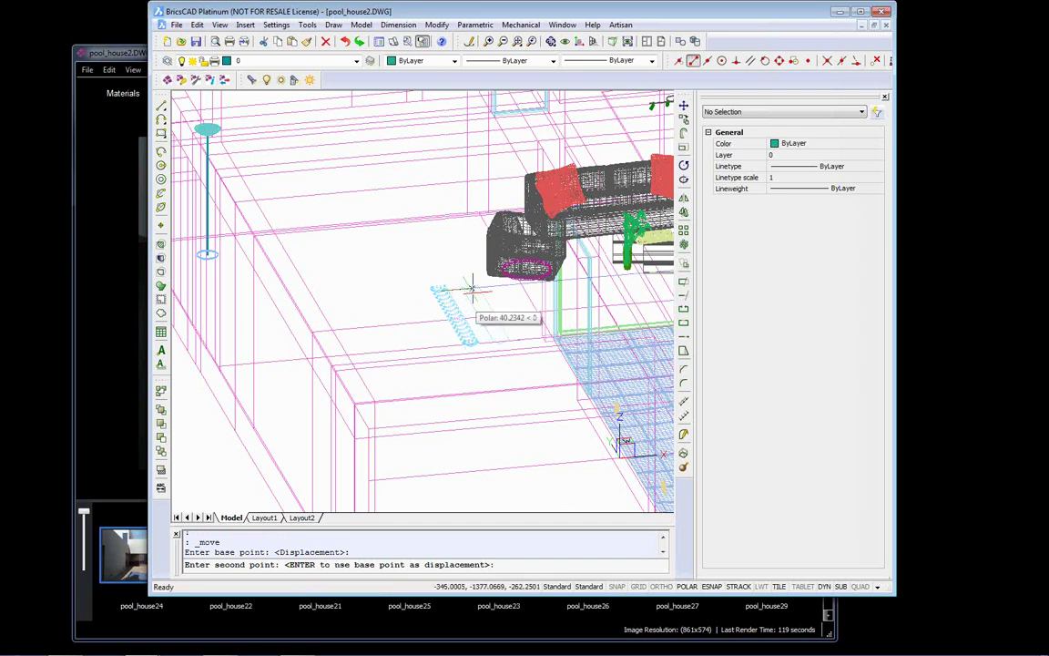
click(477, 287)
click(477, 287)
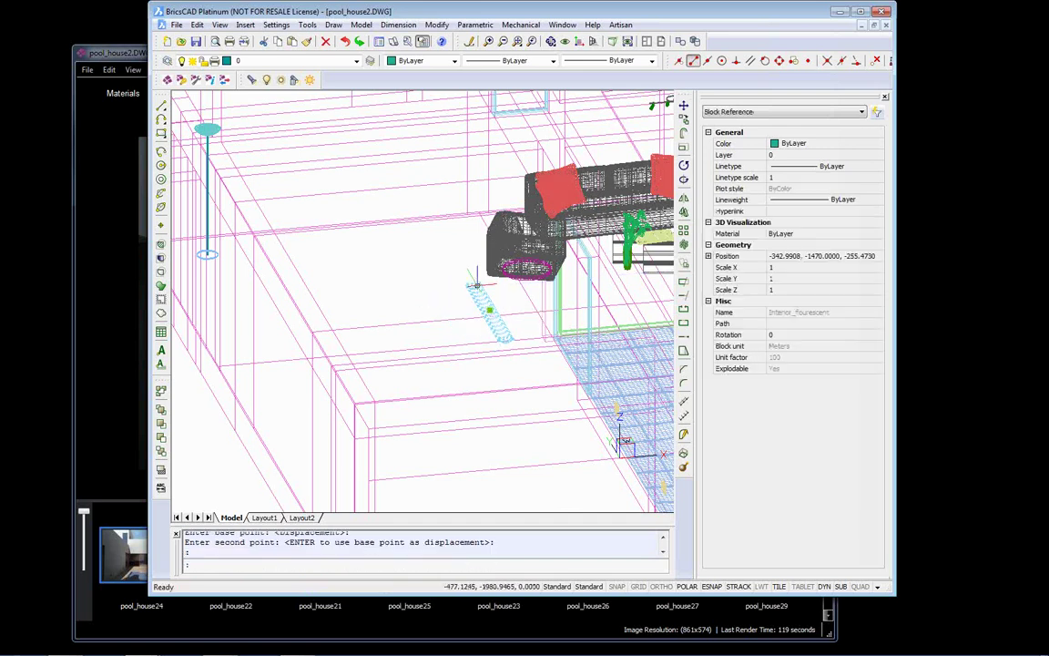
Step: Move the interior fluorescent light block again, by about 47 units in the negative Y direction
click(352, 281)
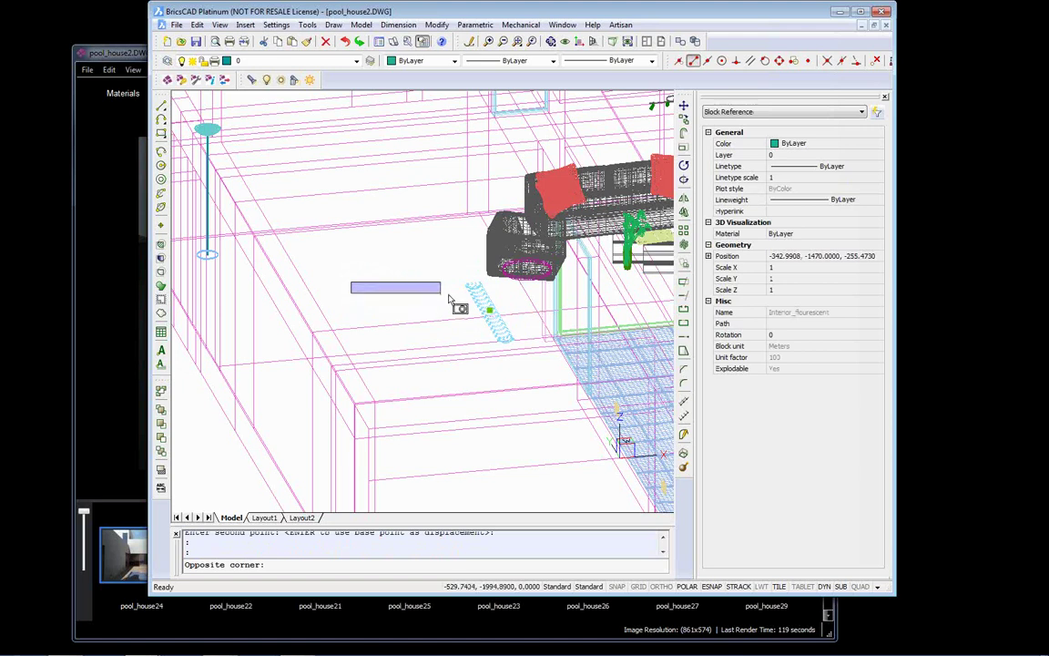
key(Escape)
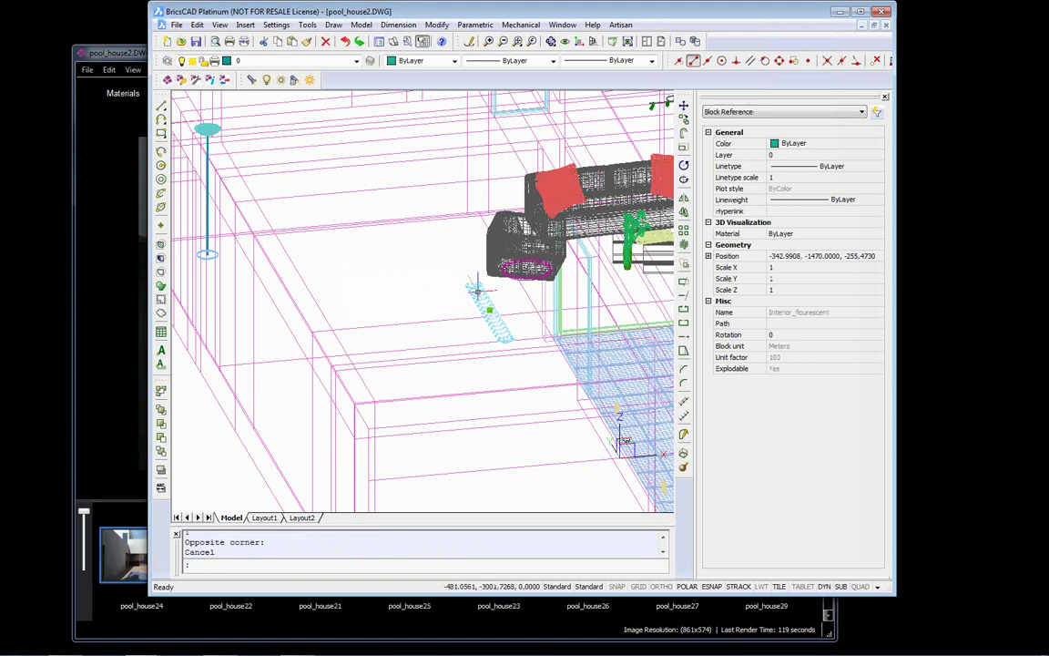
key(Escape)
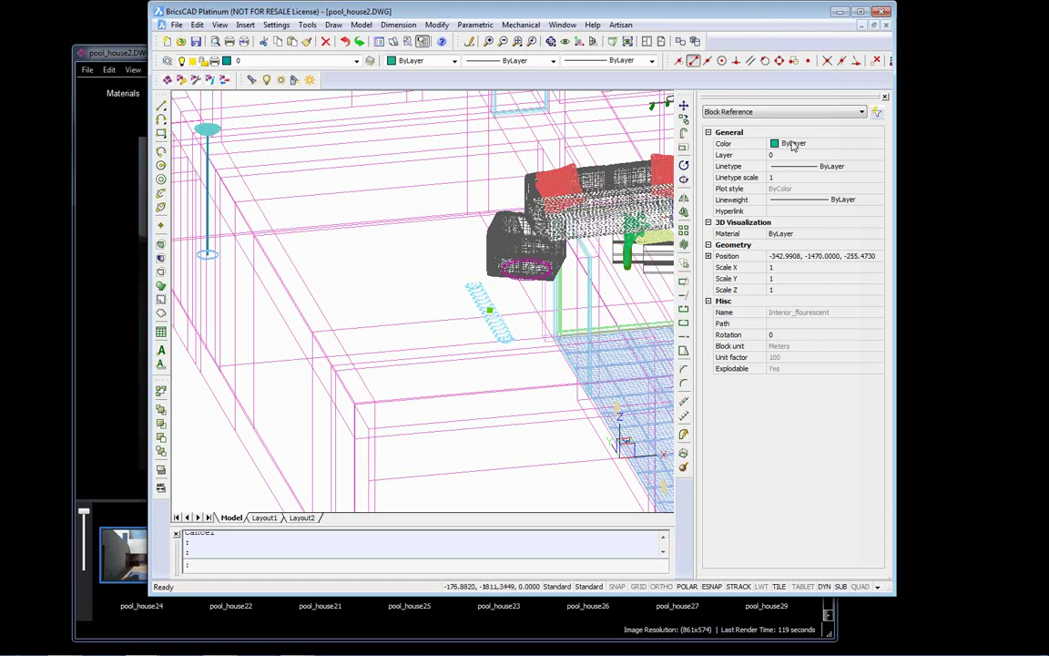
click(684, 107)
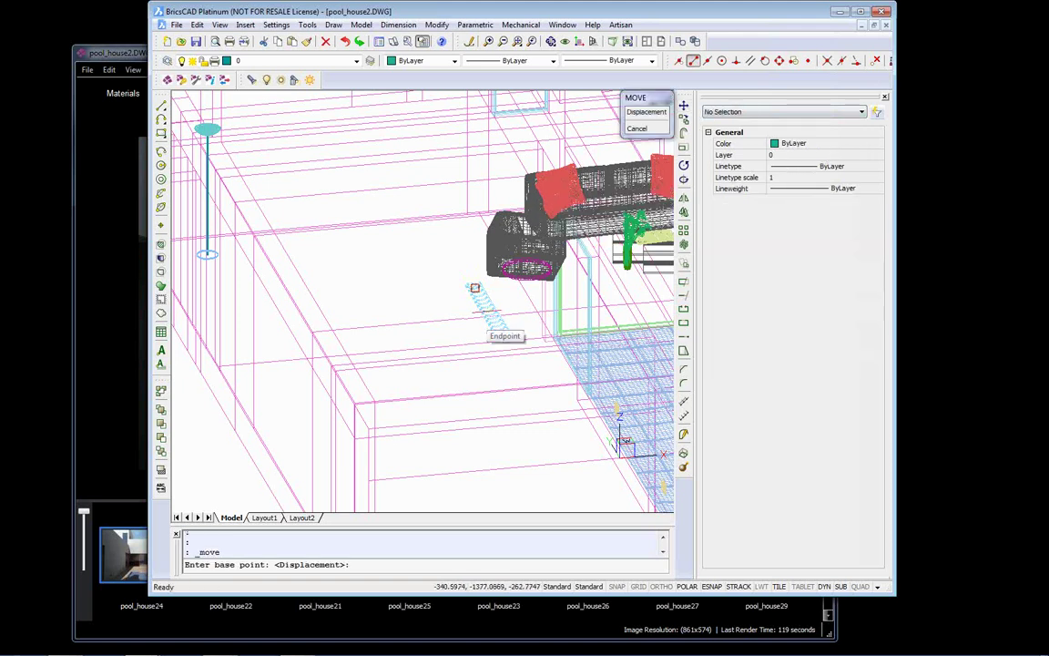
click(475, 289)
key(Escape)
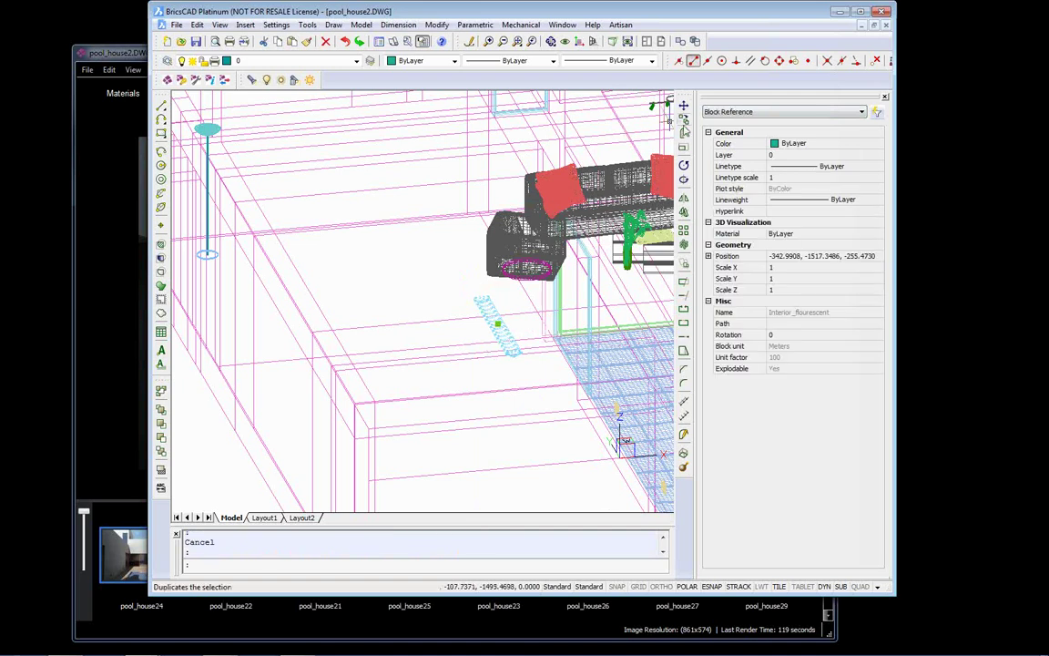
Step: Move the interior fluorescent light block away from the sofa to the middle of the room
click(684, 107)
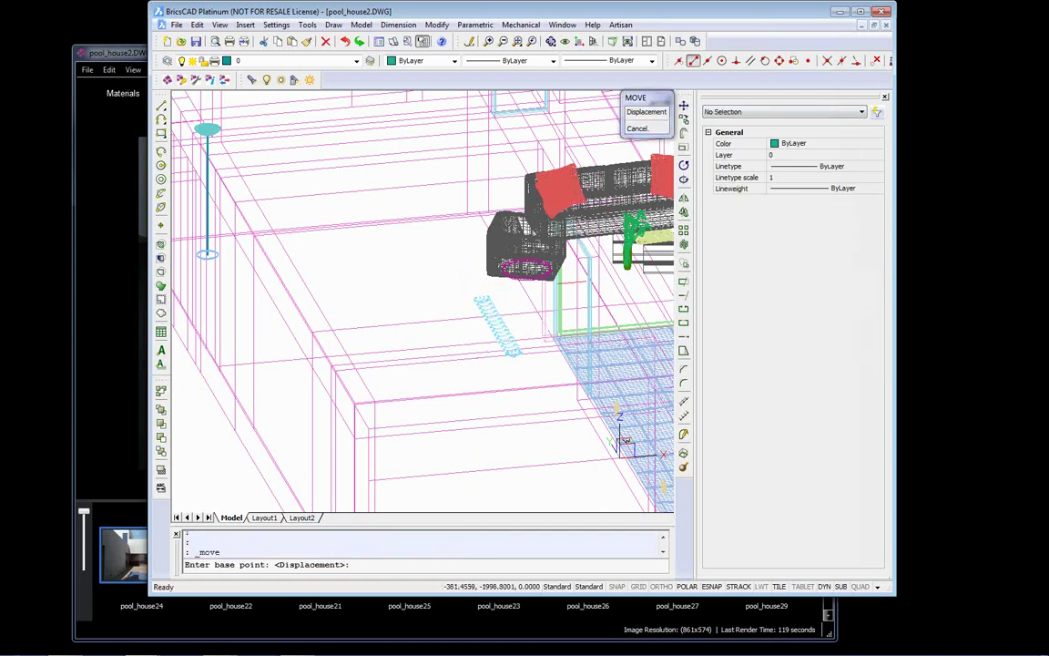
click(481, 298)
click(369, 248)
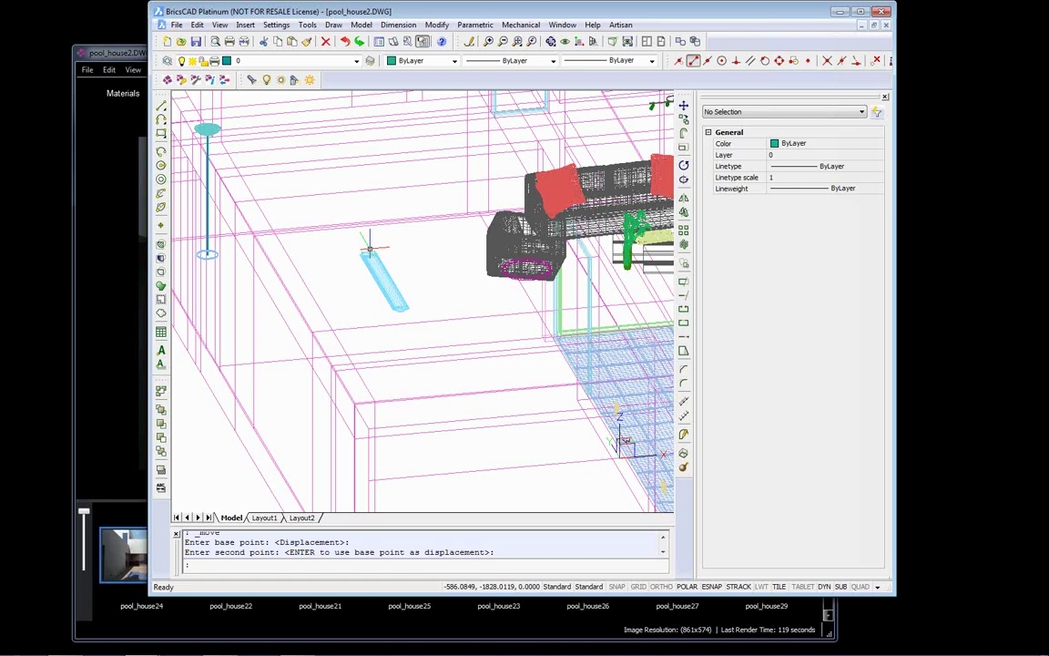
Step: Switch back to Artisan and launch the Artisan website in the browser
click(128, 52)
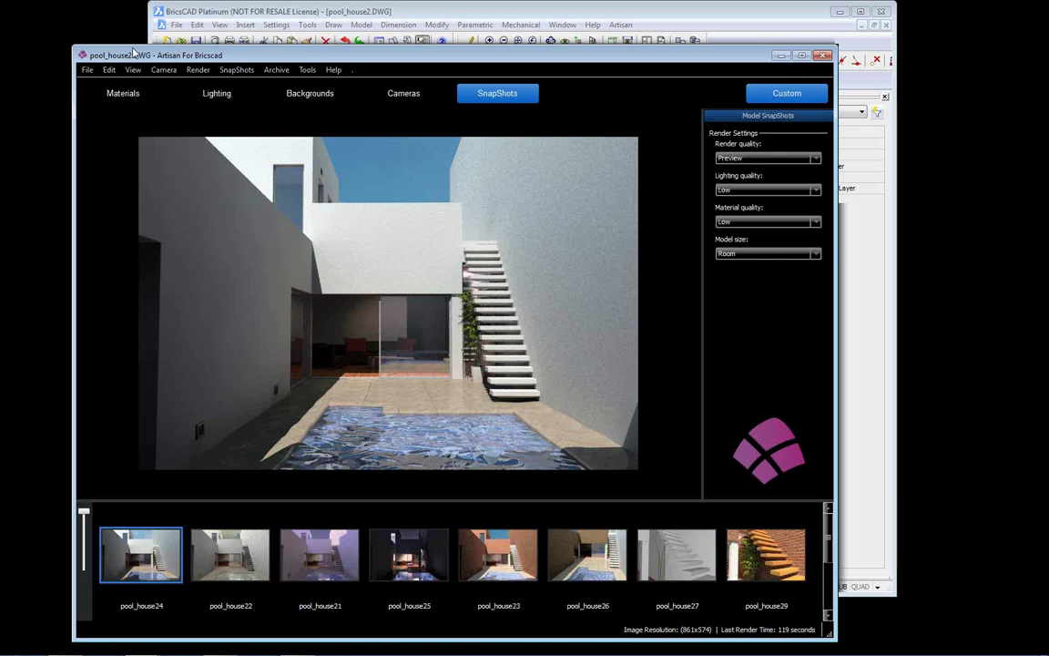
click(492, 395)
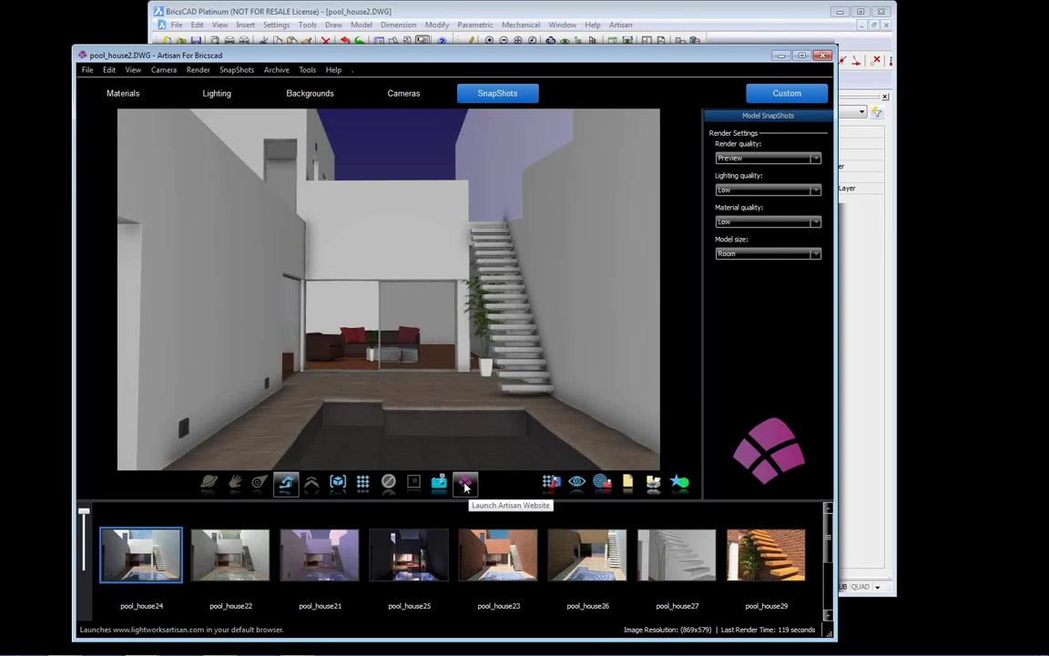
click(465, 485)
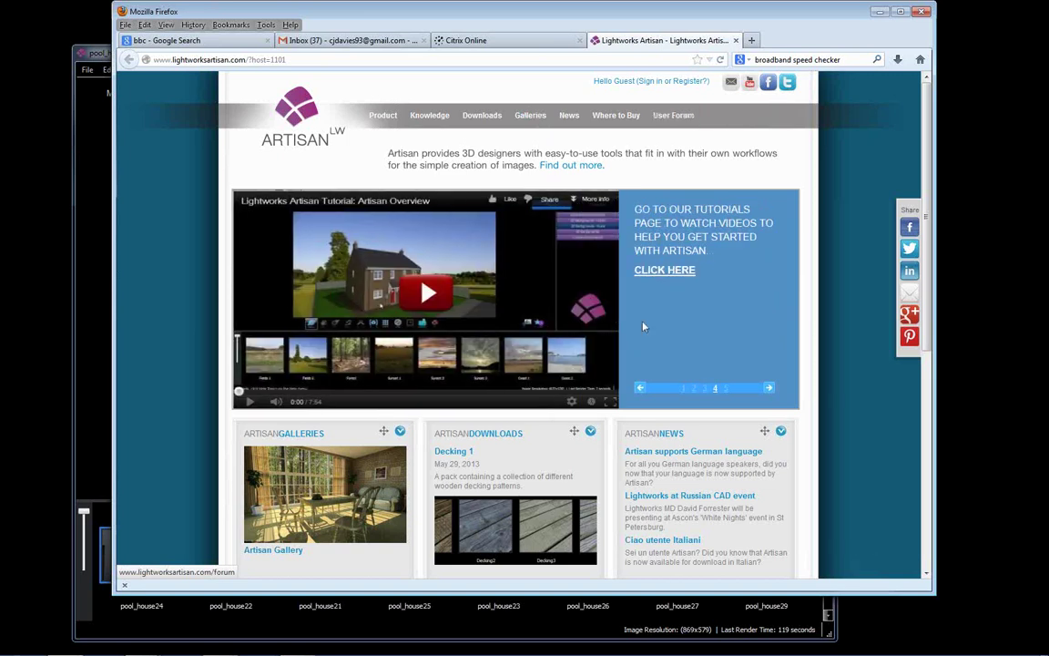
Step: Open the Downloads page of the Artisan website and move the browser window aside to return to Artisan
click(927, 575)
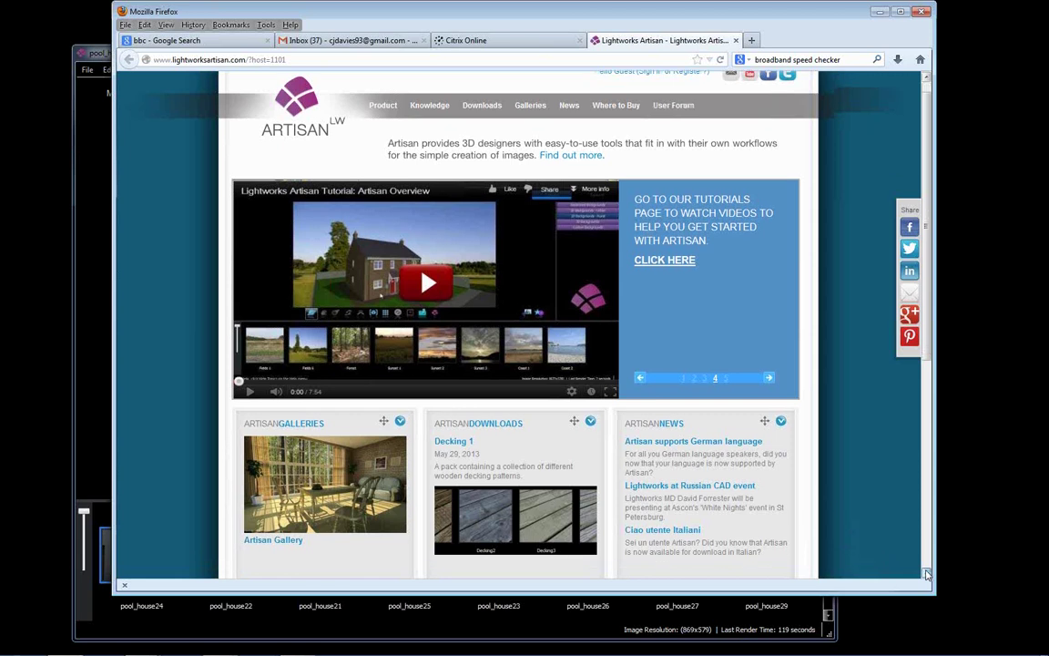
scroll(612, 486, down, 2)
click(498, 404)
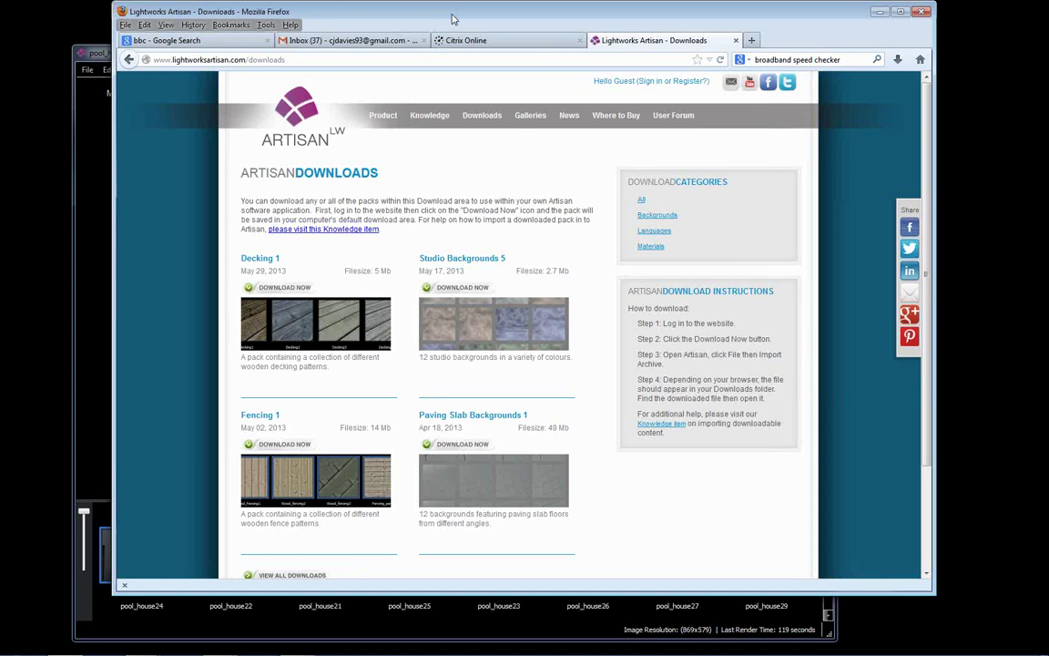
drag(453, 19, 693, 106)
click(277, 60)
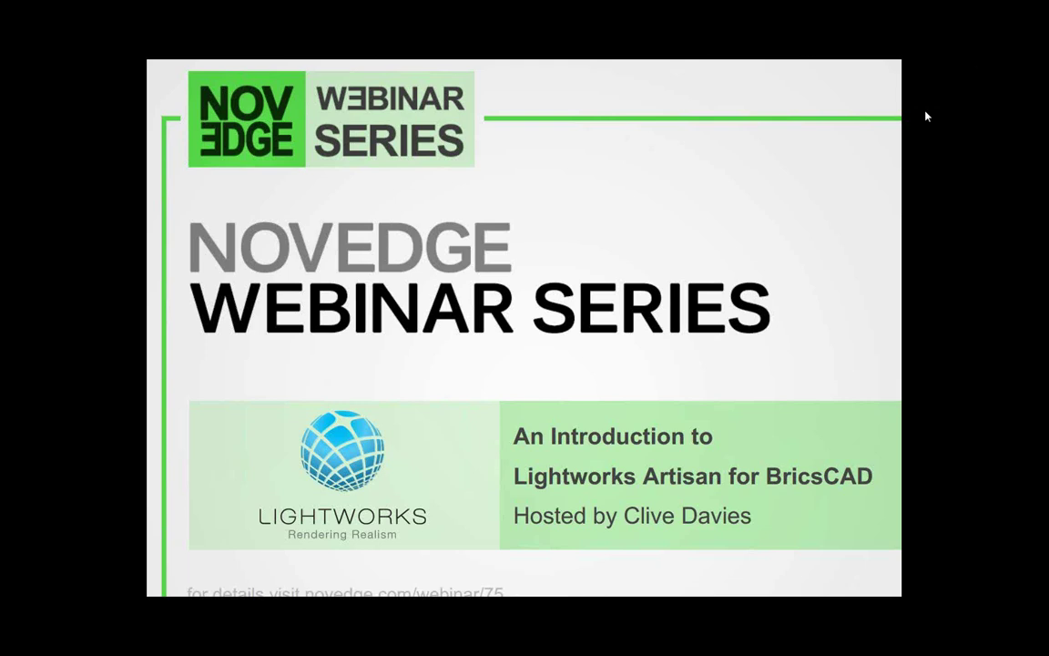
click(709, 426)
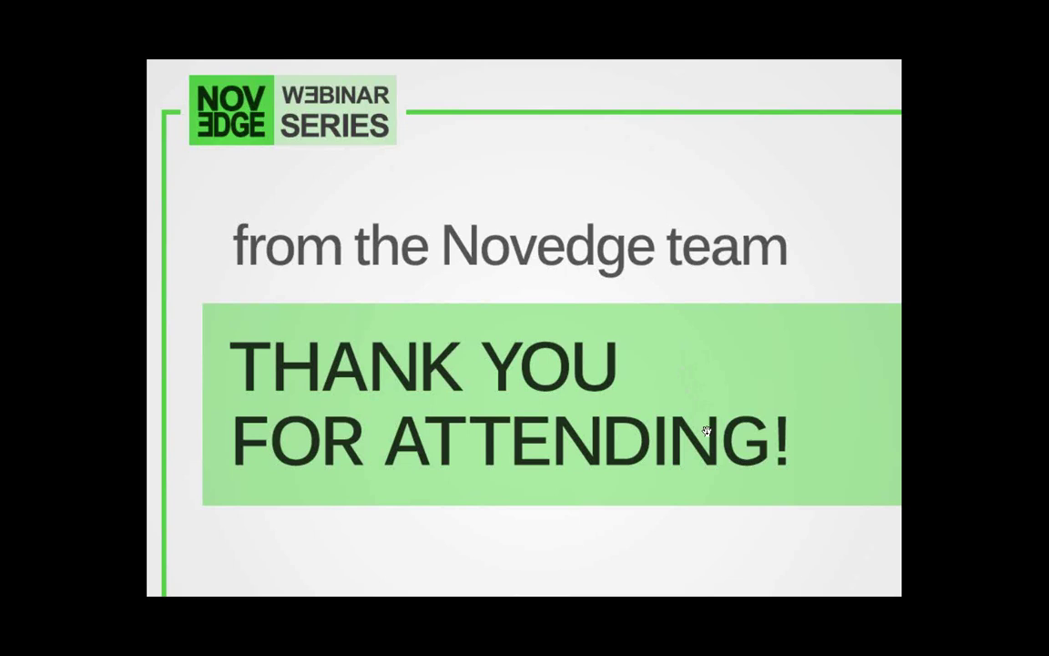
scroll(707, 431, up, 2)
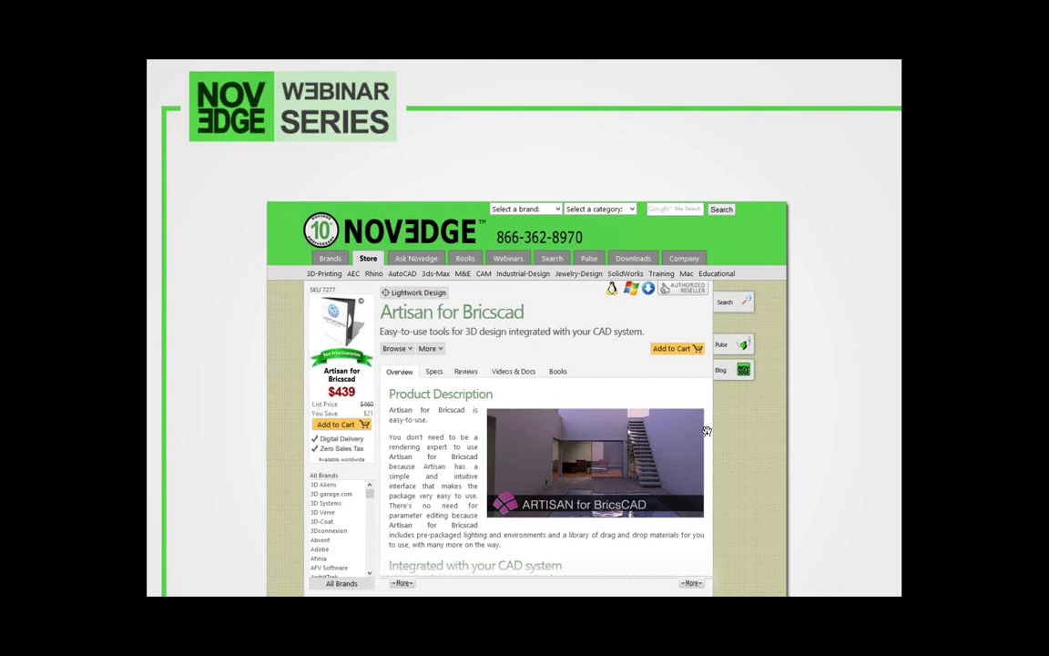
click(703, 433)
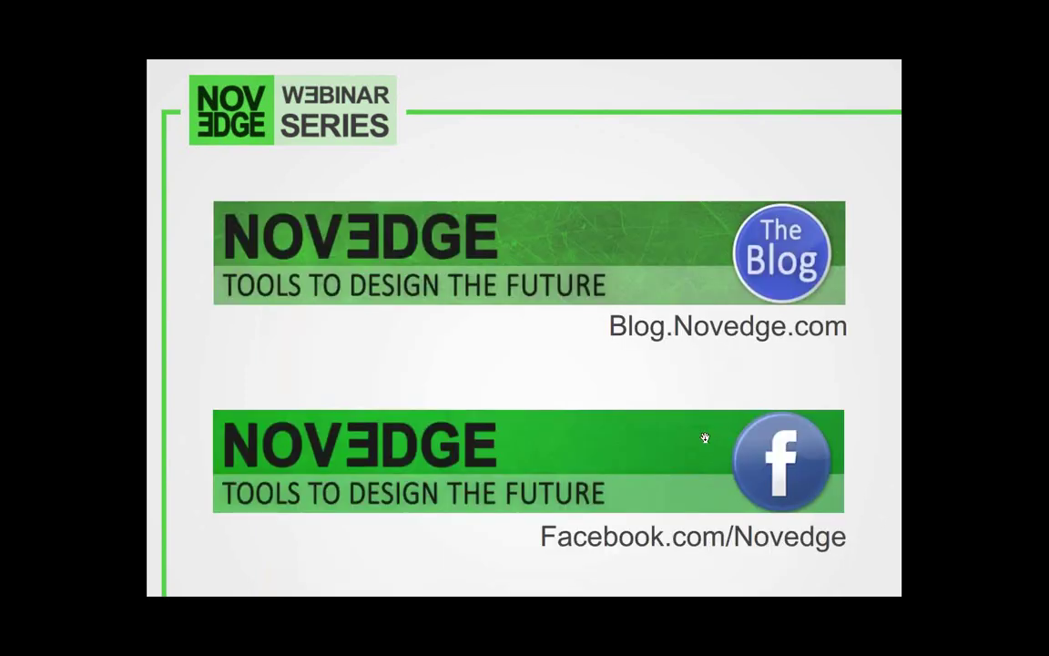